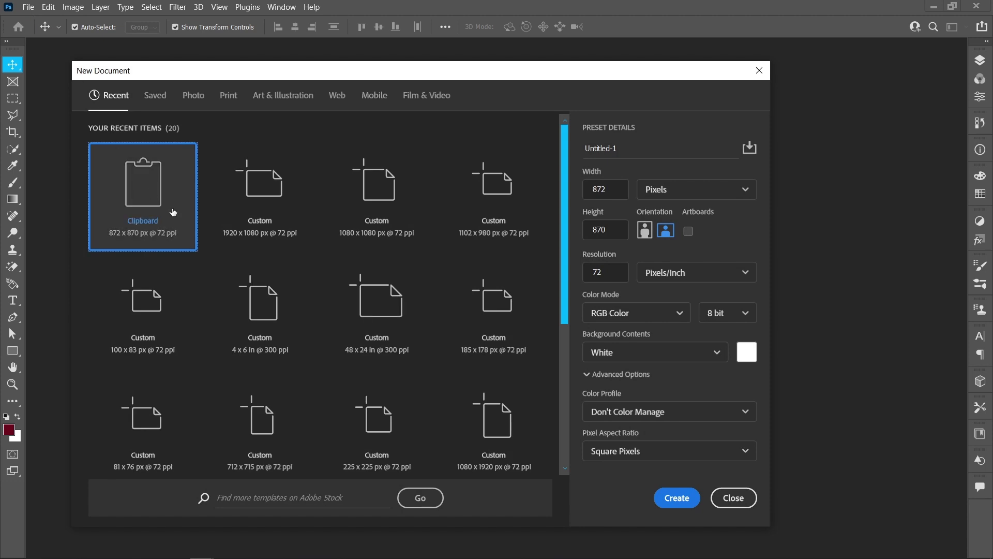
Create a blank 1080 × 1080 px document from the Recent custom preset.
{"action": "left_click", "coordinate": [355, 239]}
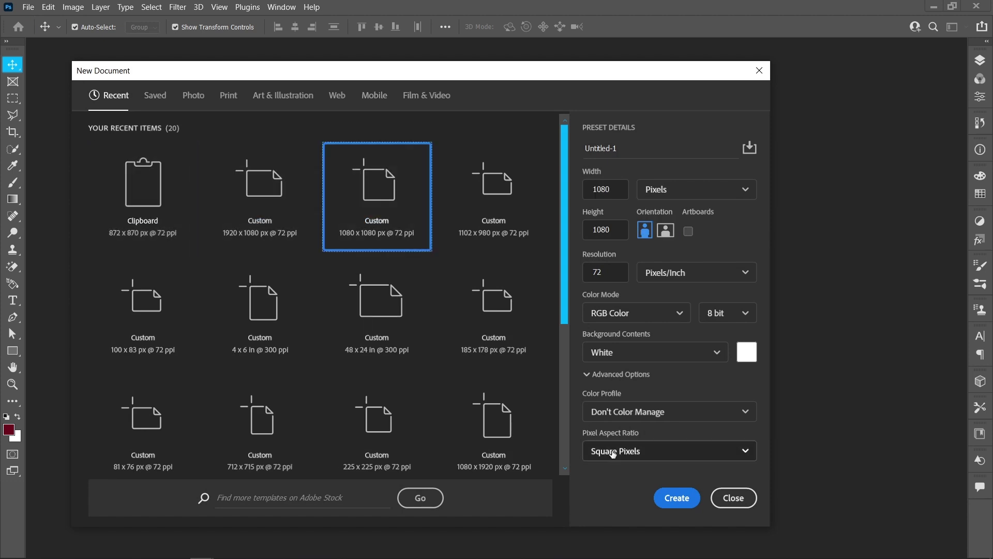
{"action": "left_click", "coordinate": [675, 501]}
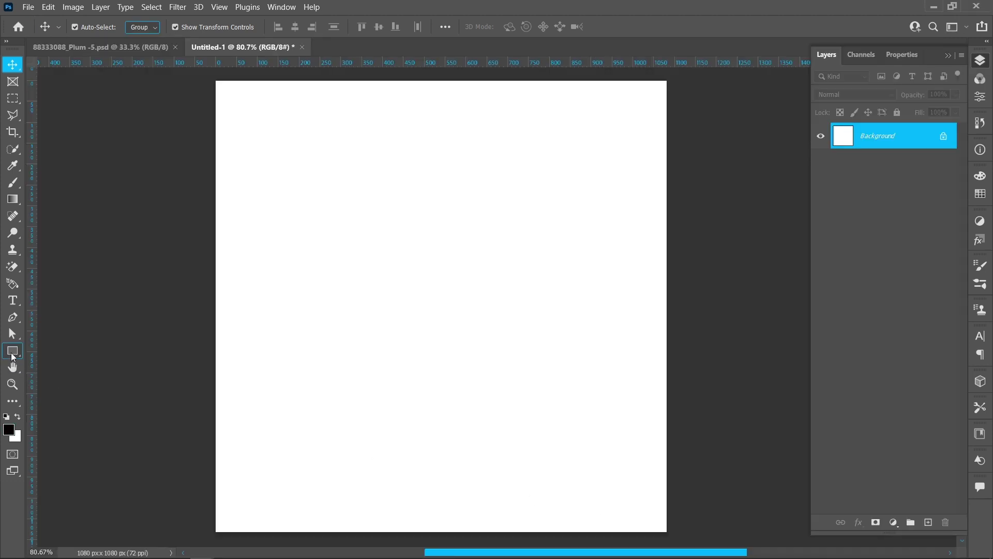
Draw a tall black rectangle on the right, about 377 × 822 px, with fully rounded pill corners.
{"action": "left_click", "coordinate": [12, 353]}
{"action": "left_click_drag", "start_coordinate": [500, 123], "coordinate": [646, 450]}
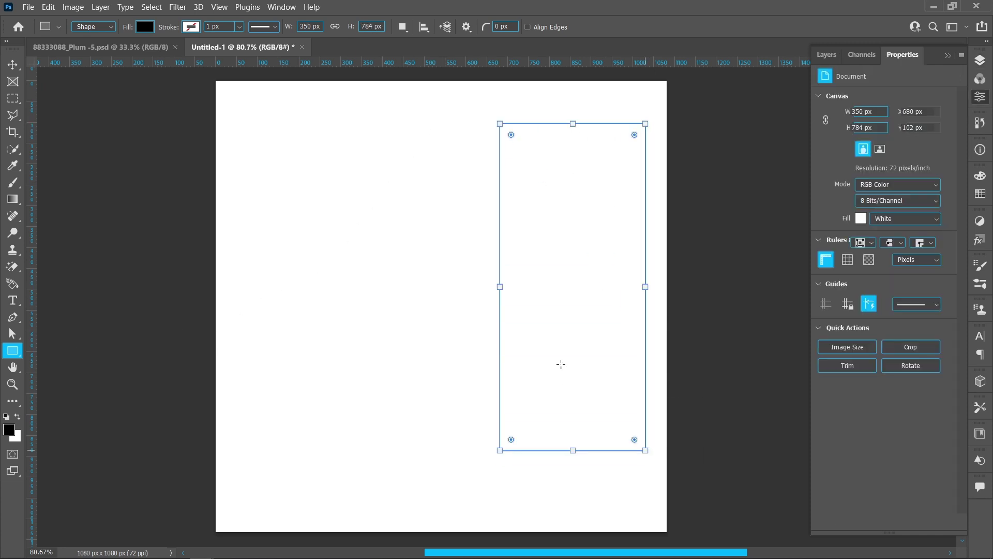
{"action": "left_click_drag", "start_coordinate": [499, 287], "coordinate": [489, 284]}
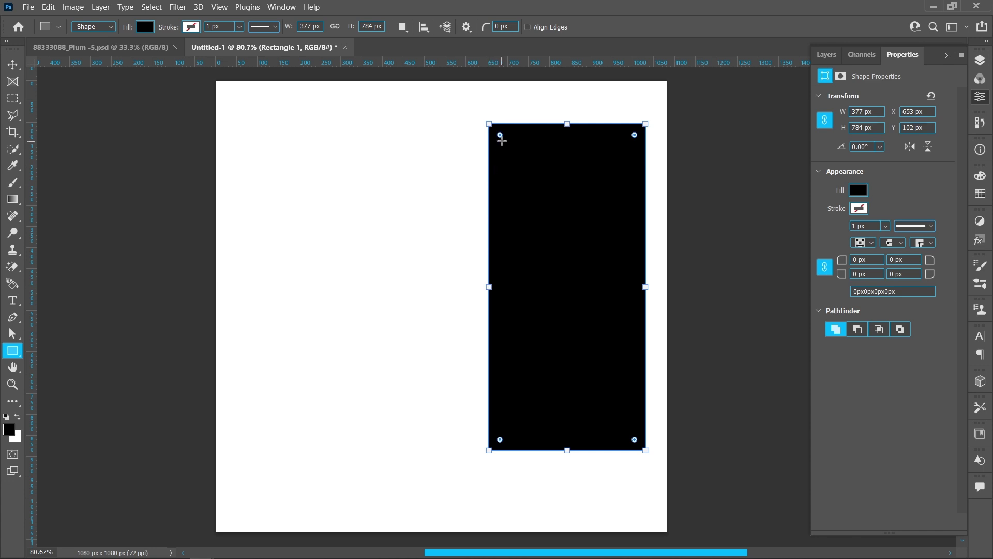
{"action": "mouse_move", "coordinate": [501, 138]}
{"action": "left_mouse_down"}
{"action": "mouse_move", "coordinate": [517, 150]}
{"action": "mouse_move", "coordinate": [539, 228]}
{"action": "left_mouse_up"}
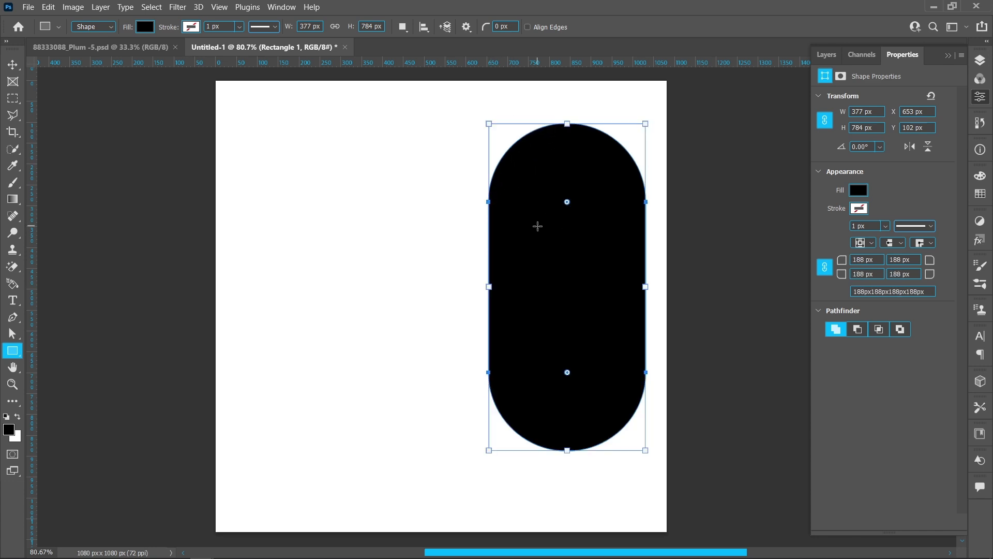
{"action": "left_click_drag", "start_coordinate": [567, 123], "coordinate": [566, 107]}
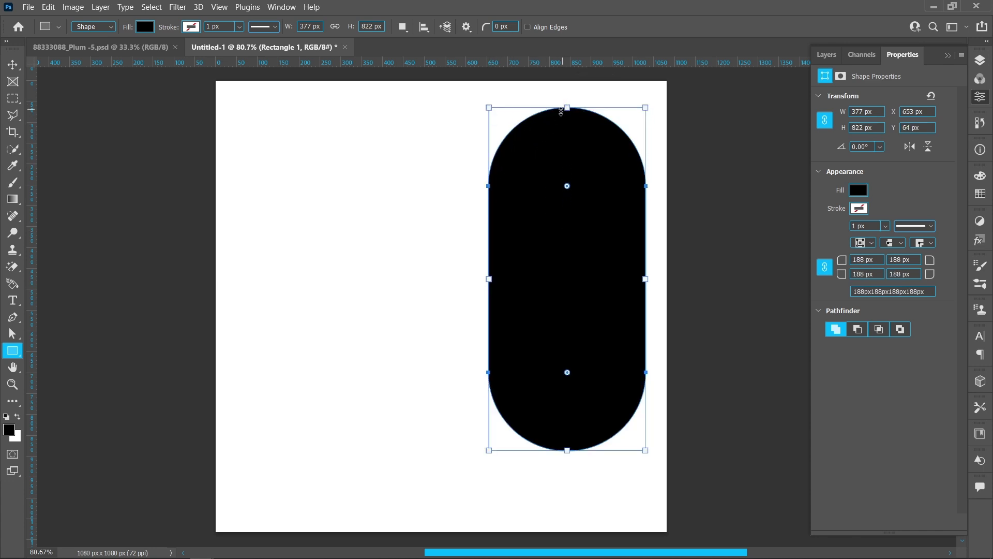
{"action": "left_click", "coordinate": [12, 66]}
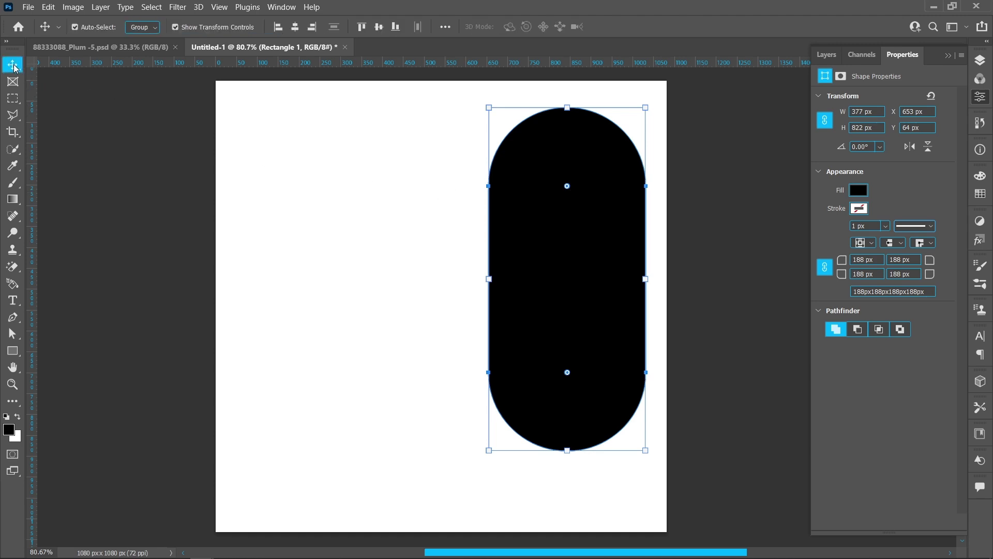
Bring the plum photo from the Plum tab into Untitled-1 and shrink it to about a third.
{"action": "left_click", "coordinate": [137, 46]}
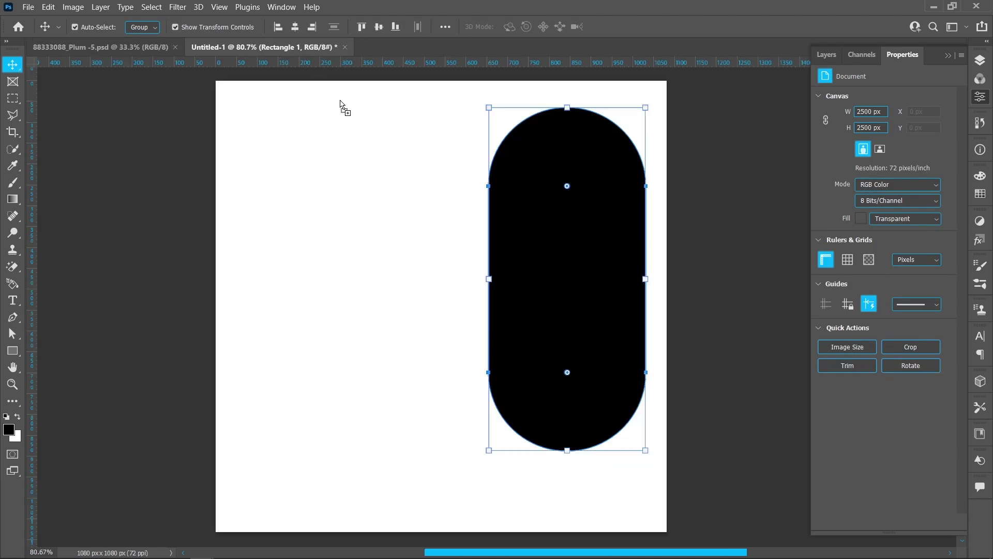
{"action": "left_click_drag", "start_coordinate": [404, 245], "coordinate": [482, 284]}
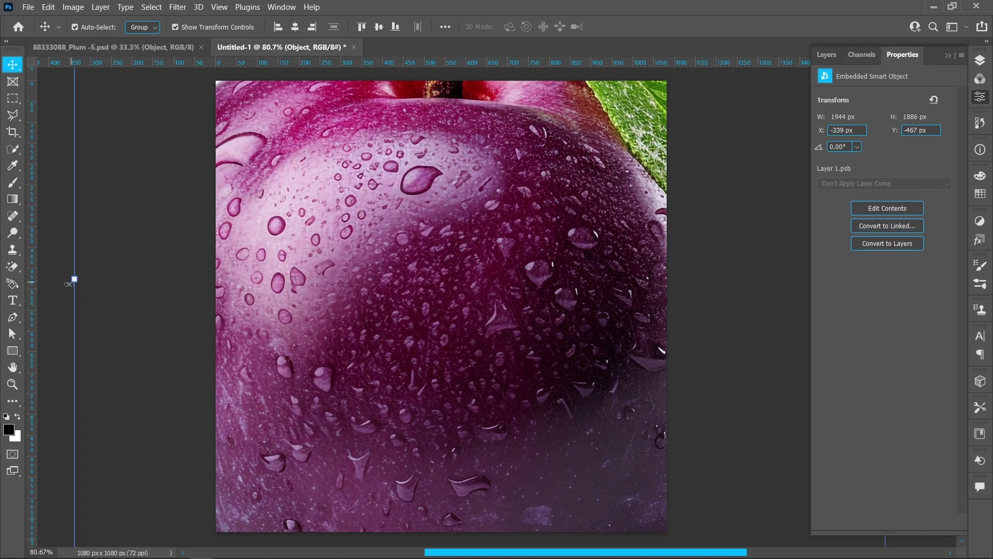
{"action": "mouse_move", "coordinate": [68, 284]}
{"action": "left_mouse_down"}
{"action": "mouse_move", "coordinate": [518, 290]}
{"action": "mouse_move", "coordinate": [417, 295]}
{"action": "mouse_move", "coordinate": [327, 282]}
{"action": "left_mouse_up"}
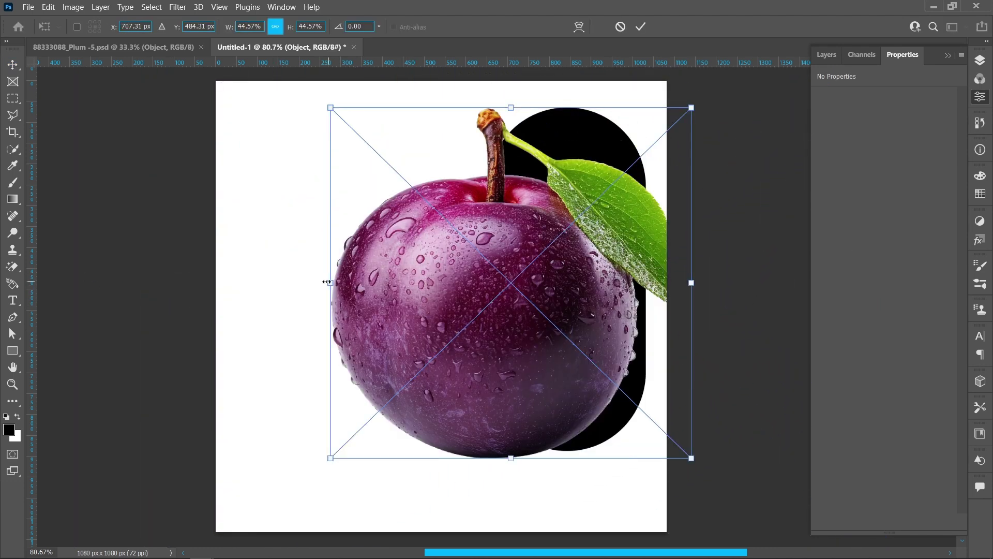
{"action": "left_click_drag", "start_coordinate": [444, 280], "coordinate": [429, 281]}
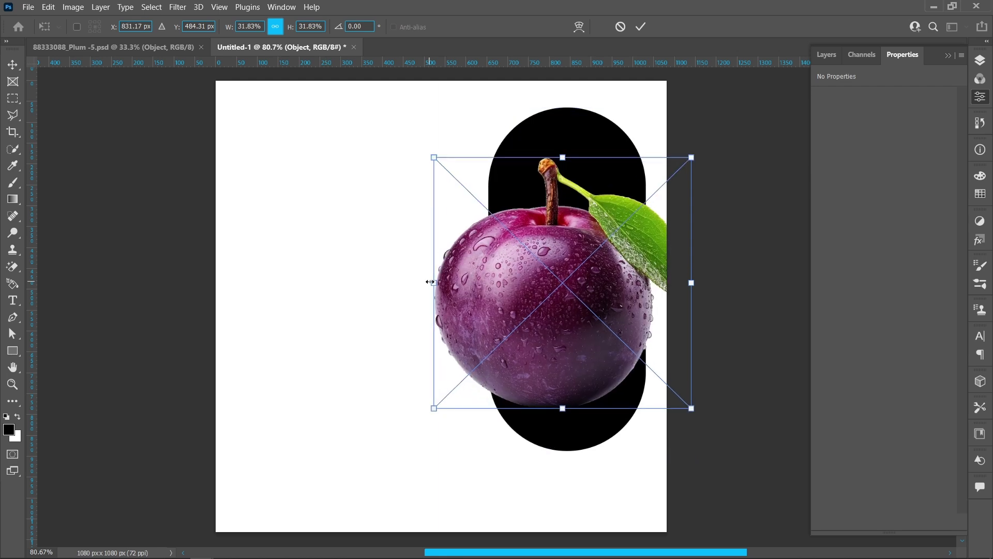
Flip the plum horizontally, rotate it about 163° so its leaf points left, and place it over the pill's lower half.
{"action": "right_click", "coordinate": [498, 282]}
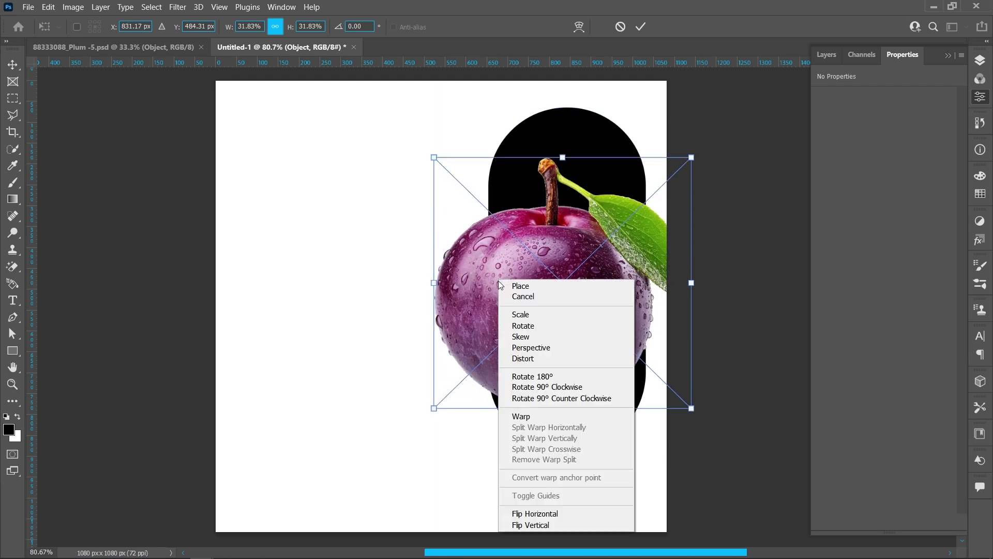
{"action": "left_click", "coordinate": [554, 513]}
{"action": "left_click_drag", "start_coordinate": [708, 419], "coordinate": [702, 351]}
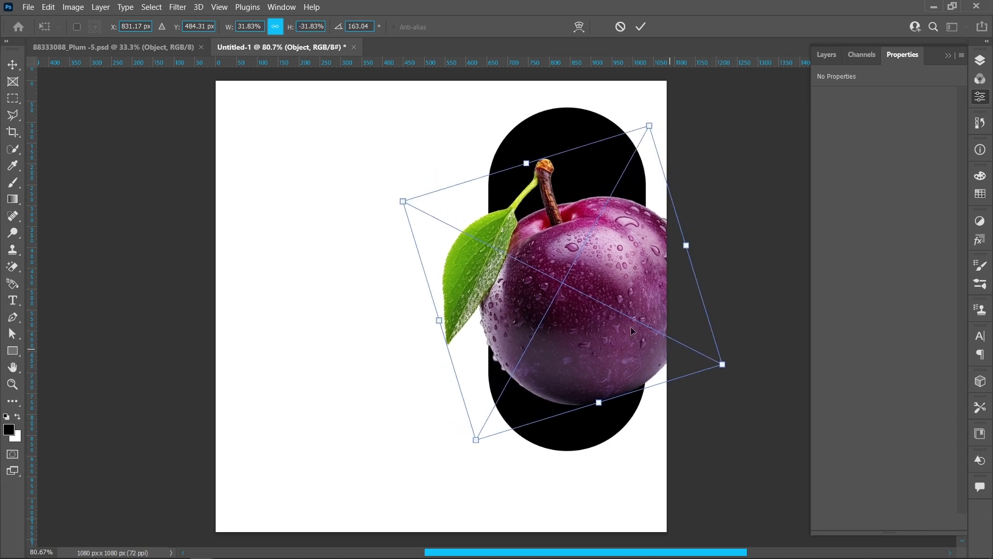
{"action": "left_click_drag", "start_coordinate": [614, 274], "coordinate": [594, 339]}
{"action": "left_click_drag", "start_coordinate": [580, 393], "coordinate": [582, 407]}
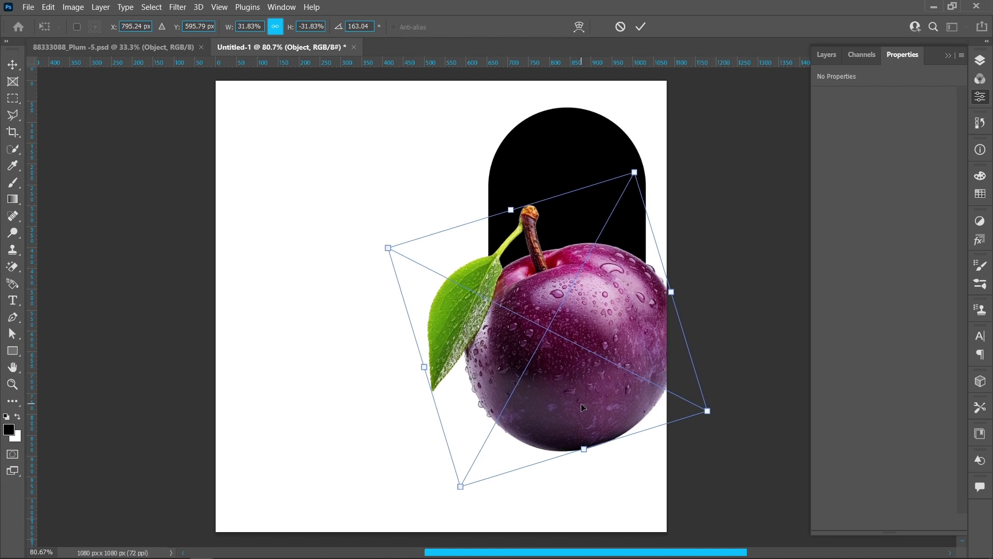
{"action": "left_click", "coordinate": [639, 29]}
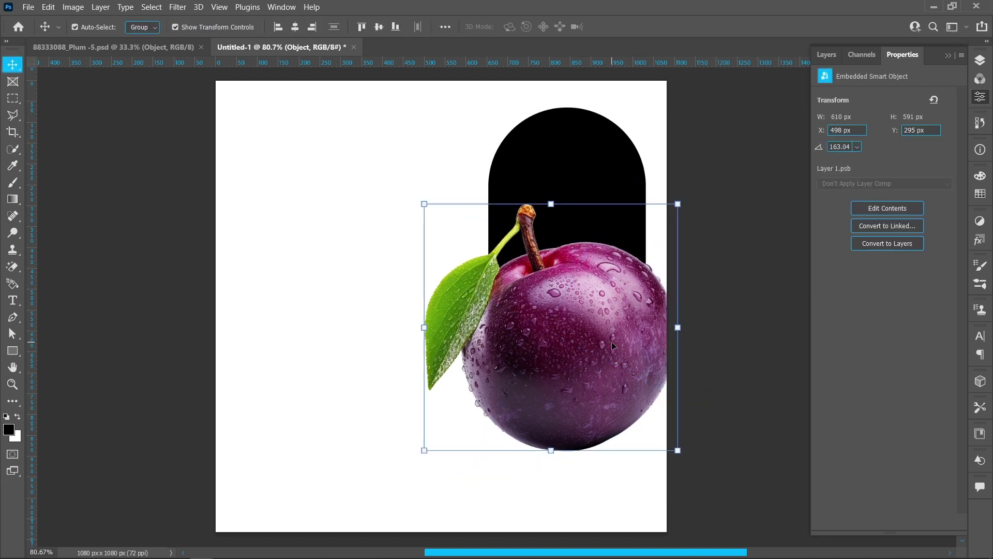
Duplicate the plum layer, clip the original to the pill, and add a layer mask to the copy.
{"action": "left_click", "coordinate": [984, 62]}
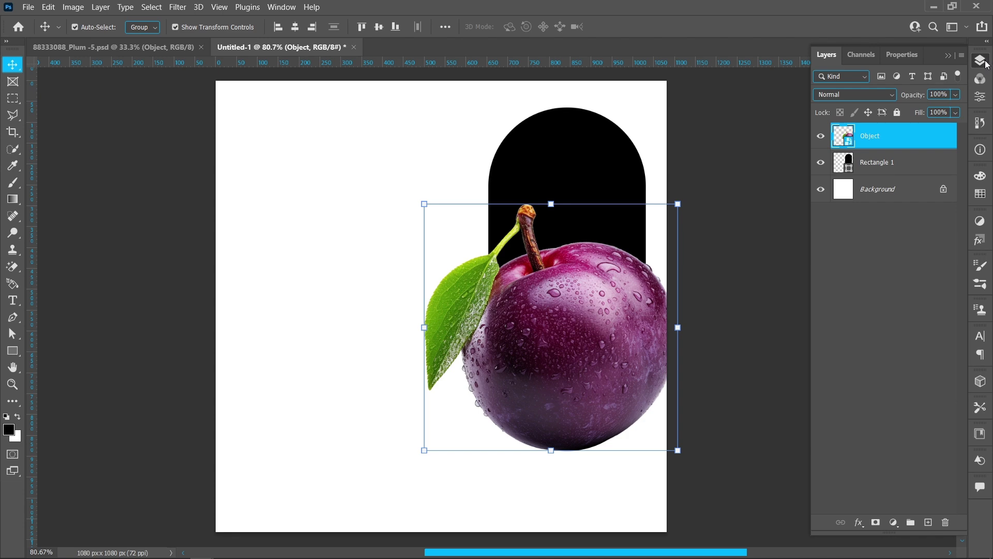
{"action": "left_click_drag", "start_coordinate": [908, 140], "coordinate": [928, 522]}
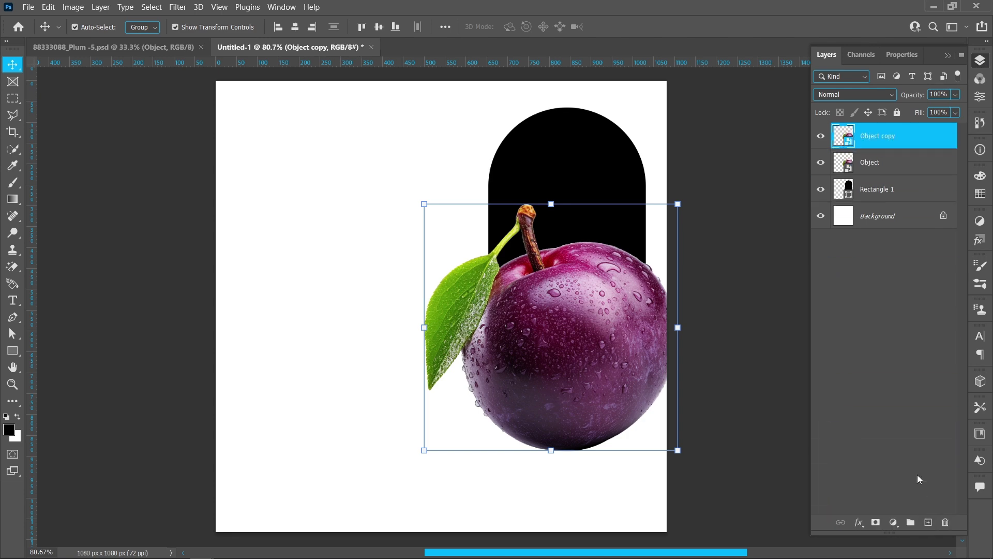
{"action": "right_click", "coordinate": [909, 176]}
{"action": "left_click", "coordinate": [864, 325]}
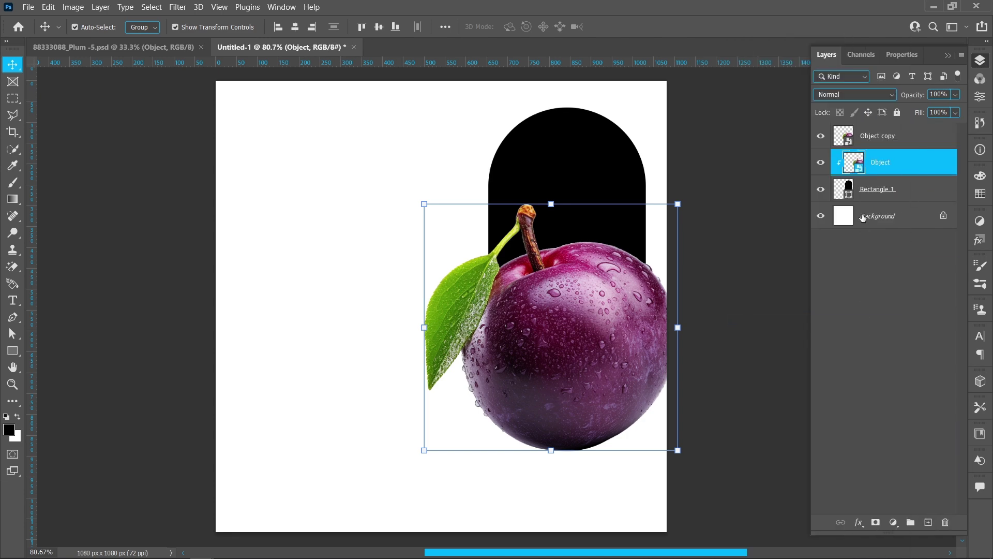
{"action": "left_click", "coordinate": [878, 138]}
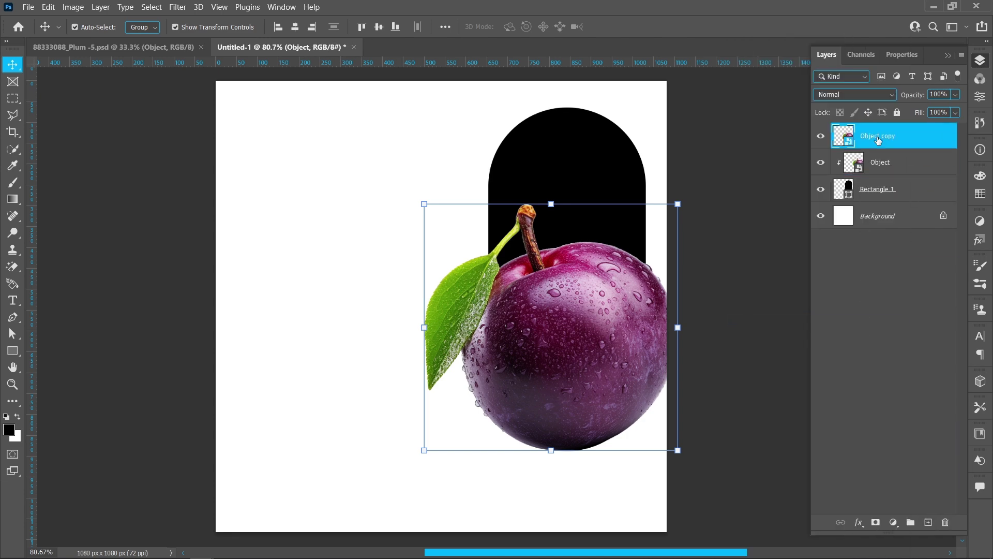
{"action": "left_click", "coordinate": [876, 521]}
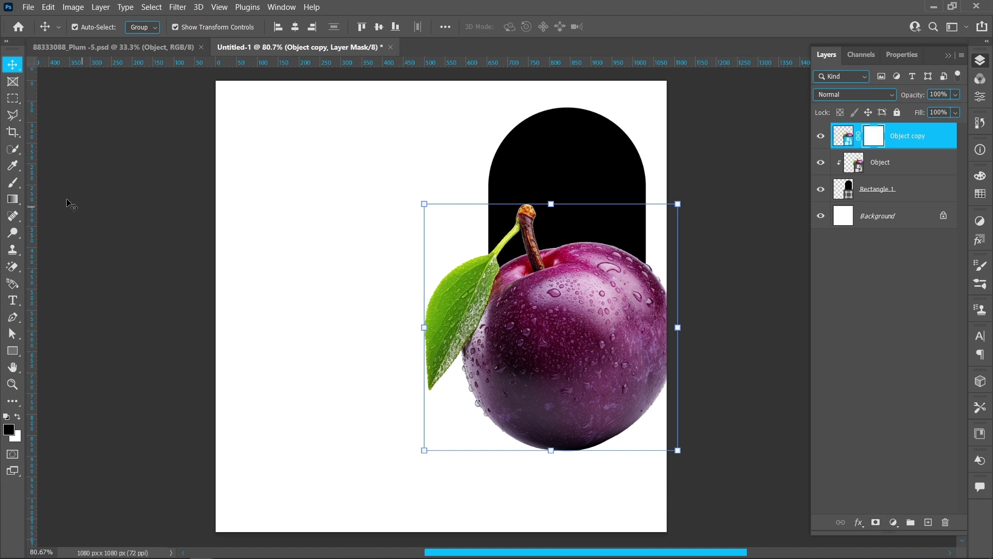
Paint black on the copy's mask with a 150 px hard brush along the pill's right edge.
{"action": "left_click", "coordinate": [14, 189]}
{"action": "right_click", "coordinate": [368, 246]}
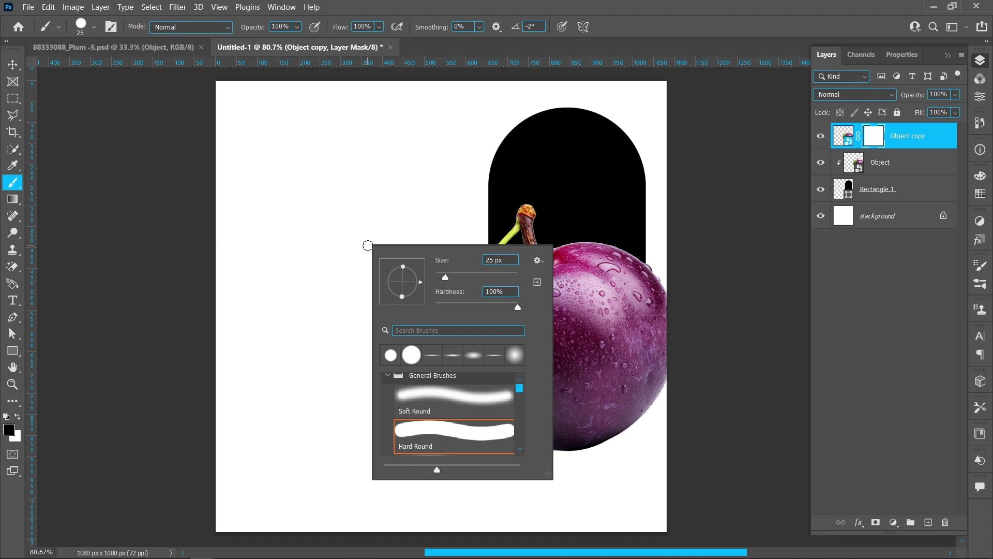
{"action": "left_click_drag", "start_coordinate": [466, 276], "coordinate": [488, 277]}
{"action": "key", "text": "Up"}
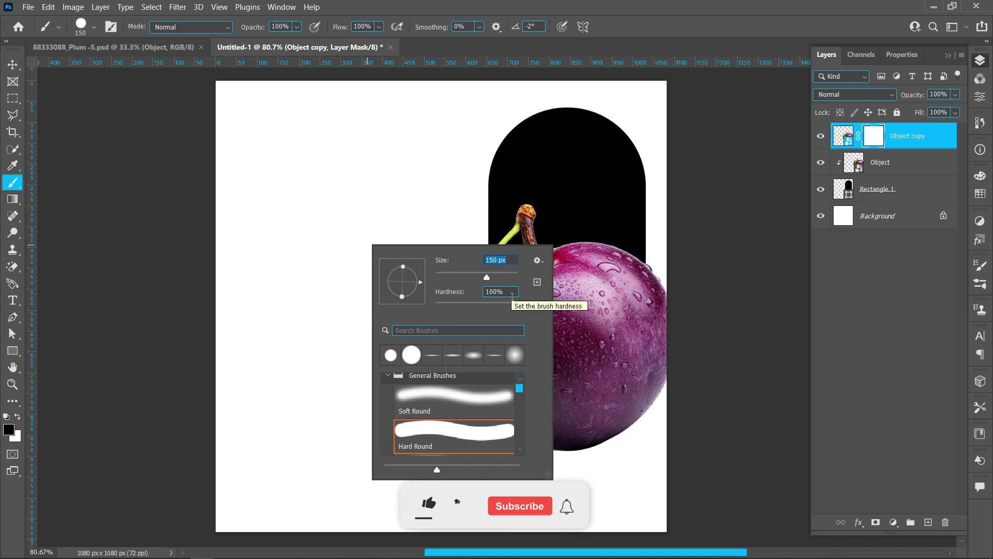
{"action": "left_click", "coordinate": [652, 291]}
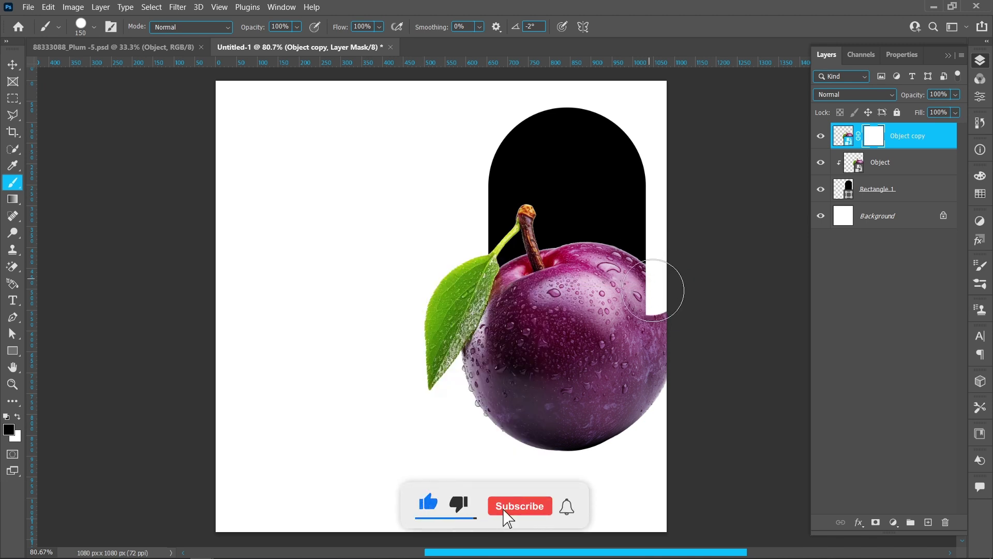
{"action": "mouse_move", "coordinate": [652, 291]}
{"action": "left_mouse_down"}
{"action": "mouse_move", "coordinate": [619, 442]}
{"action": "mouse_move", "coordinate": [599, 436]}
{"action": "mouse_move", "coordinate": [625, 399]}
{"action": "left_mouse_up"}
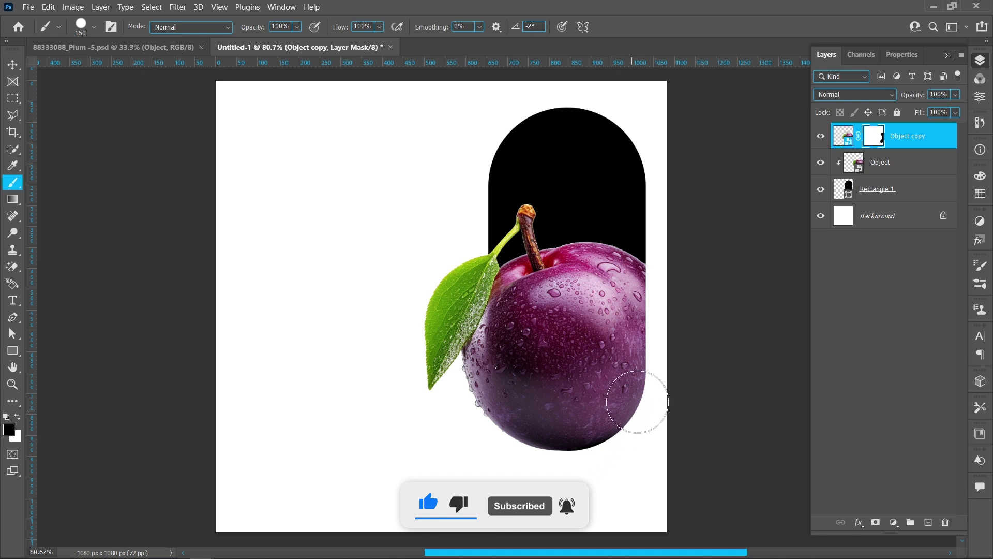
Group the pill and both plum layers into Group 1 and move the group down.
{"action": "left_click", "coordinate": [12, 64]}
{"action": "left_click", "coordinate": [913, 142]}
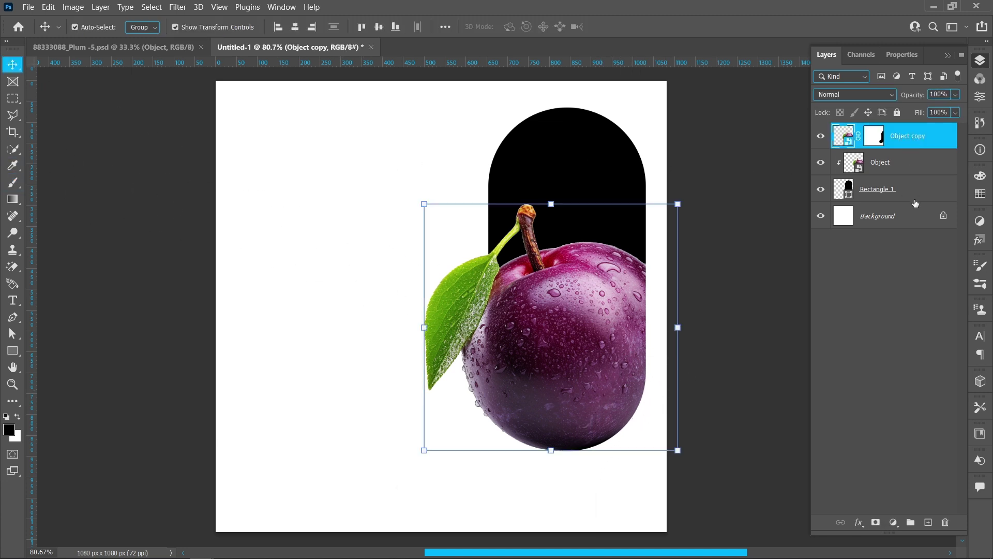
{"action": "left_click", "coordinate": [910, 193], "text": "shift"}
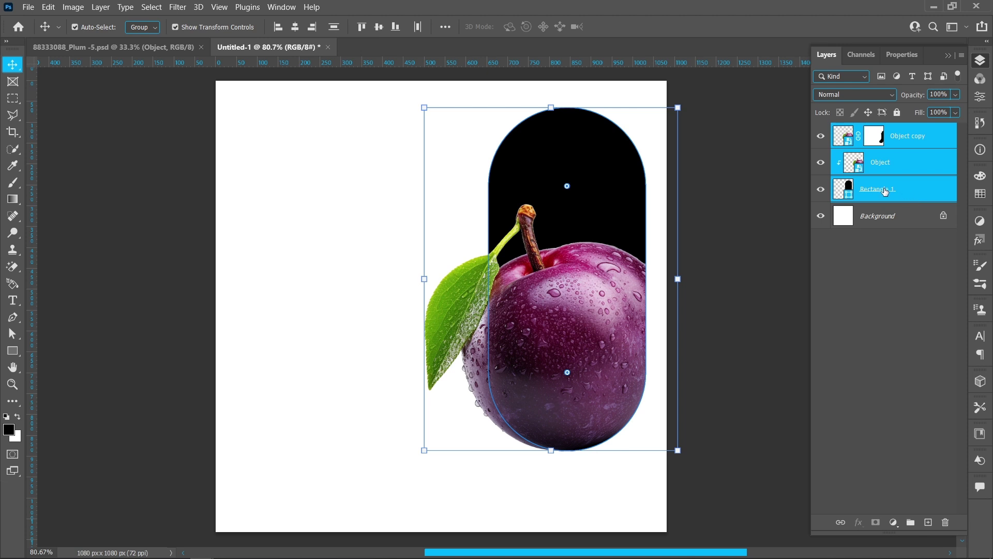
{"action": "key", "text": "ctrl+g"}
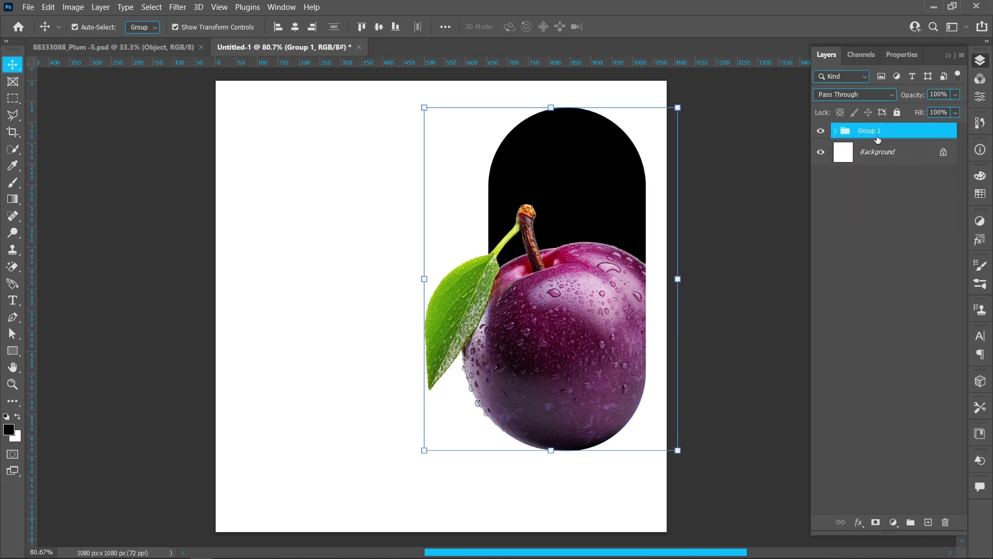
{"action": "left_click_drag", "start_coordinate": [578, 286], "coordinate": [576, 311]}
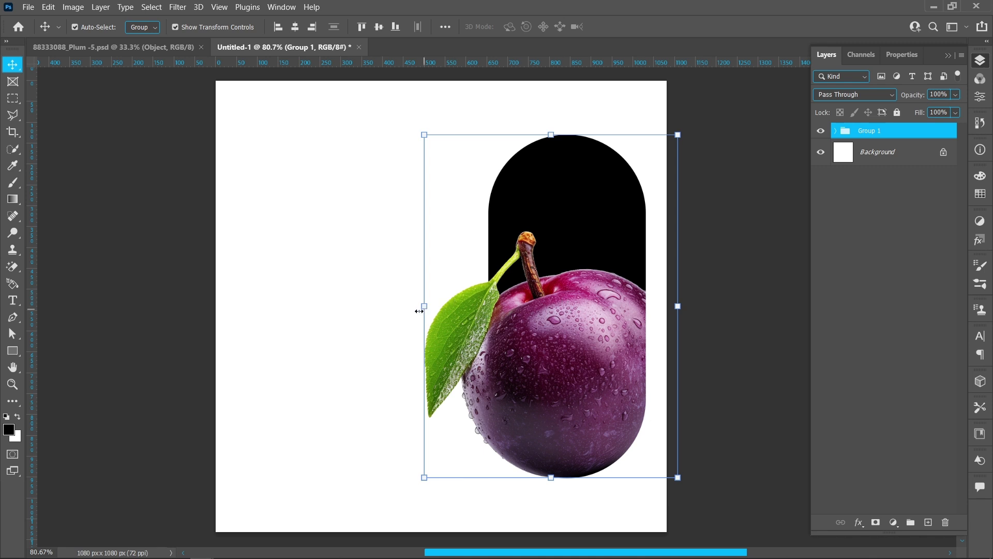
Enlarge Group 1 to about 109.5%, nudge it upward, and pick Rectangle 1 from the canvas.
{"action": "left_click_drag", "start_coordinate": [419, 311], "coordinate": [400, 311]}
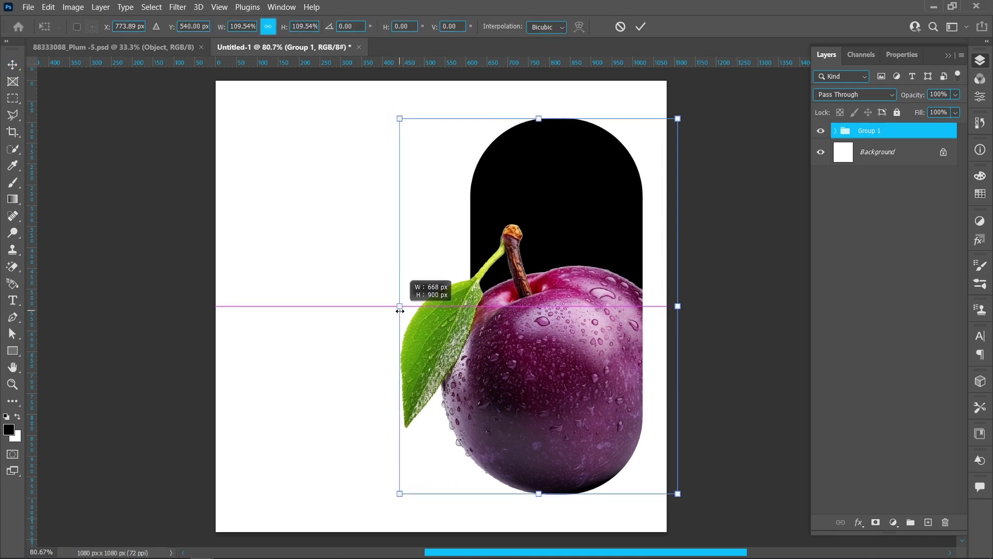
{"action": "left_click_drag", "start_coordinate": [399, 311], "coordinate": [399, 310]}
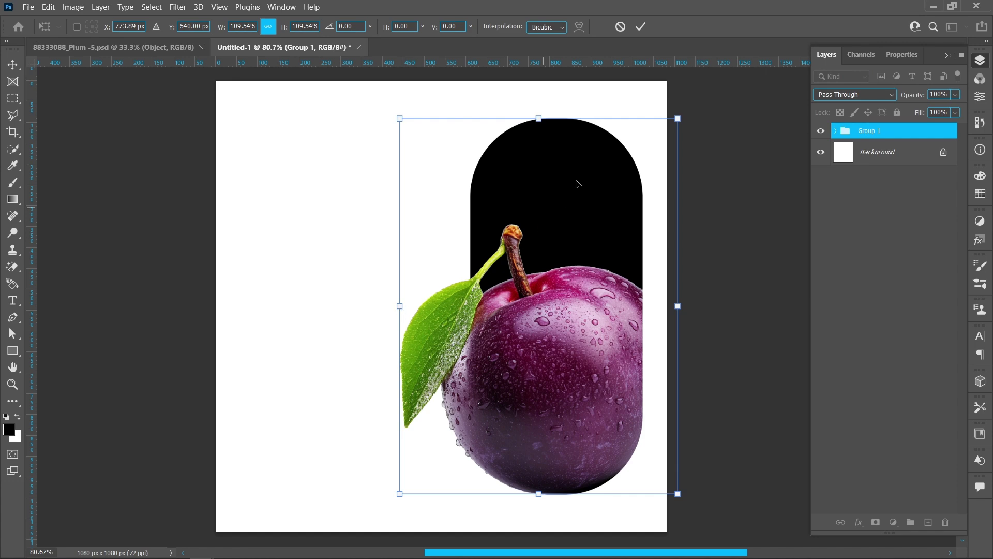
{"action": "left_click", "coordinate": [640, 27]}
{"action": "left_click_drag", "start_coordinate": [612, 227], "coordinate": [612, 218]}
{"action": "right_click", "coordinate": [613, 219]}
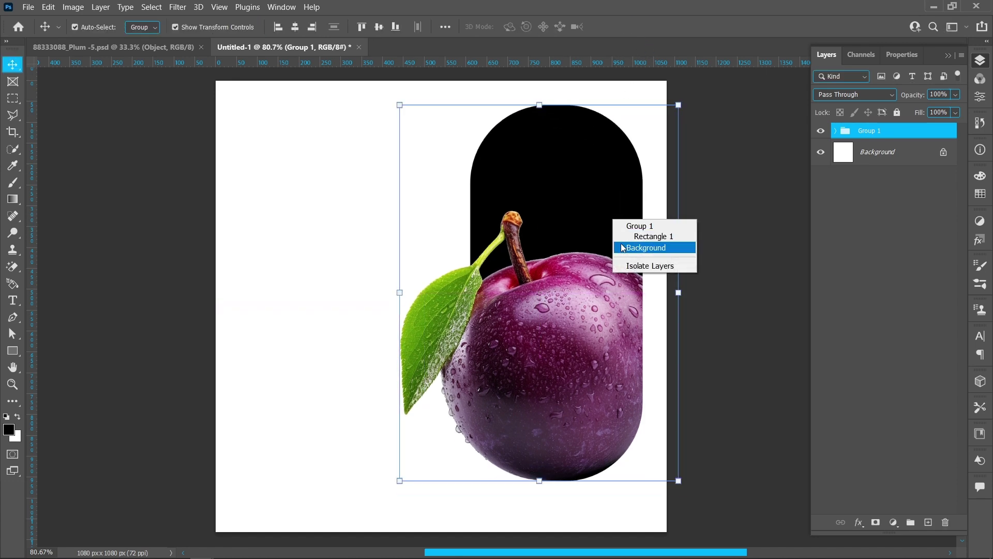
{"action": "left_click", "coordinate": [624, 237]}
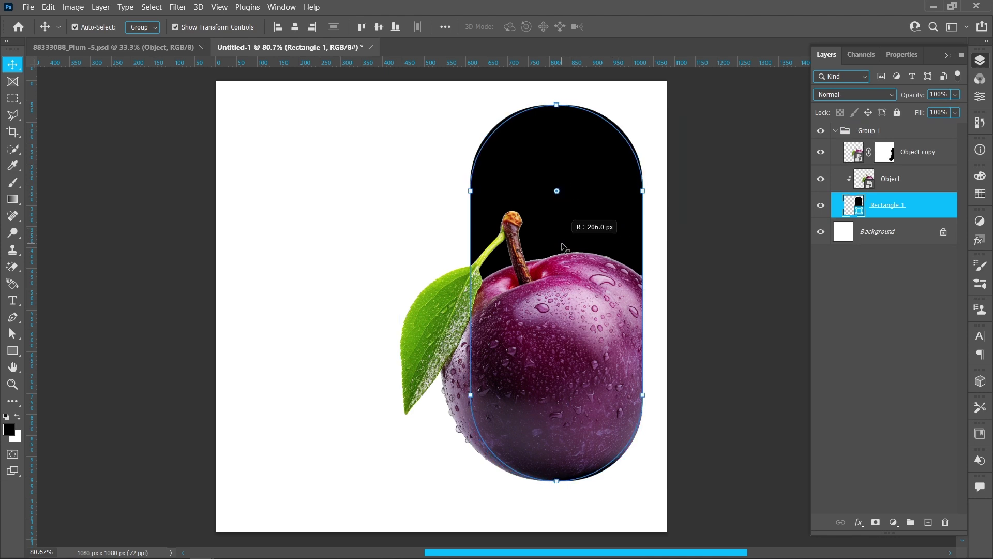
Change Rectangle 1's fill from black to plum red #b10f32.
{"action": "left_click", "coordinate": [614, 398], "text": "ctrl"}
{"action": "left_click", "coordinate": [731, 394], "text": "ctrl"}
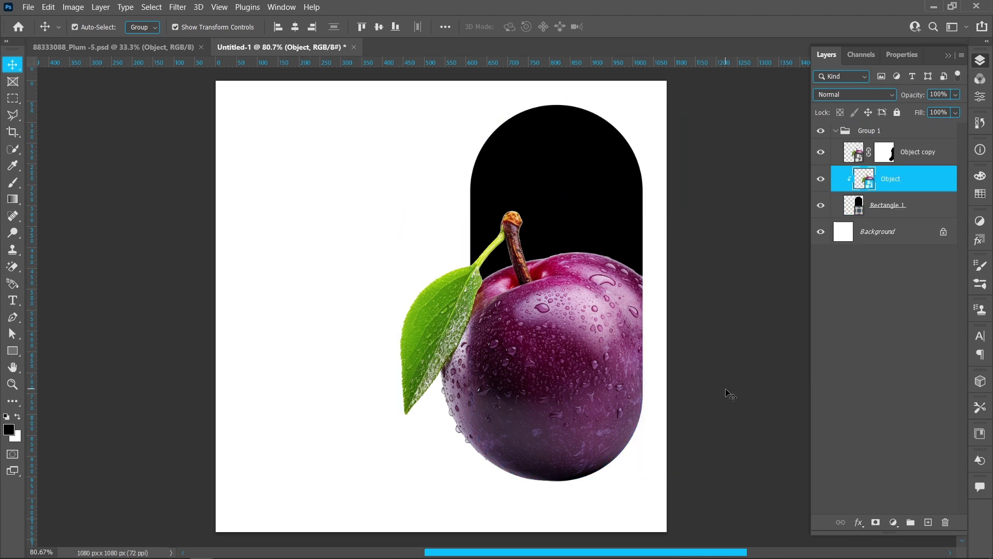
{"action": "left_click", "coordinate": [913, 208]}
{"action": "left_click", "coordinate": [981, 99]}
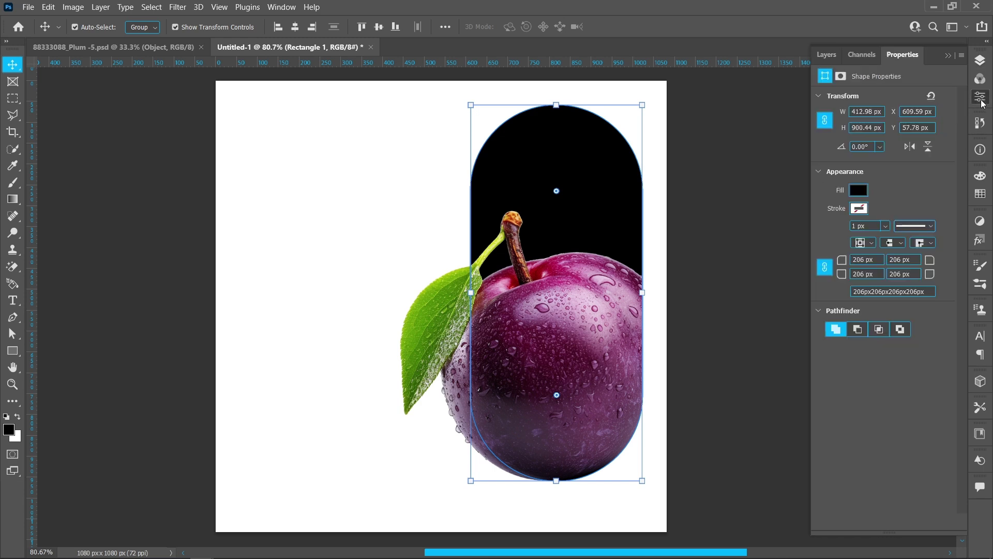
{"action": "left_click", "coordinate": [860, 191]}
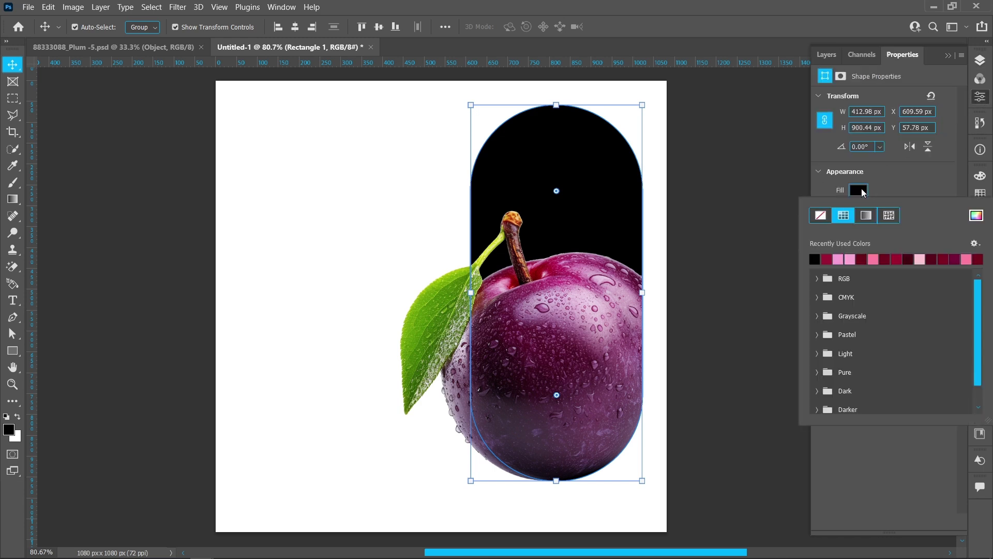
{"action": "left_click", "coordinate": [977, 215]}
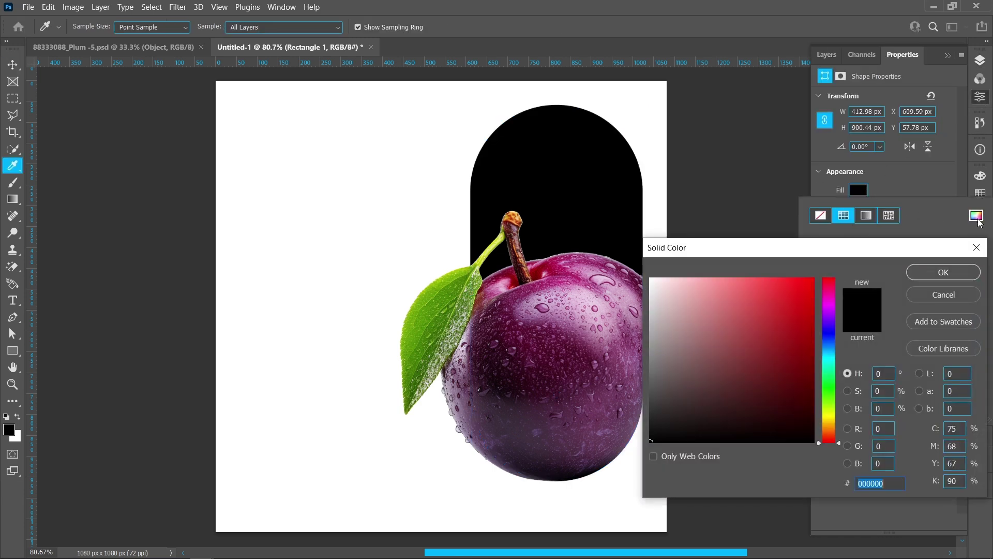
{"action": "left_click", "coordinate": [546, 267]}
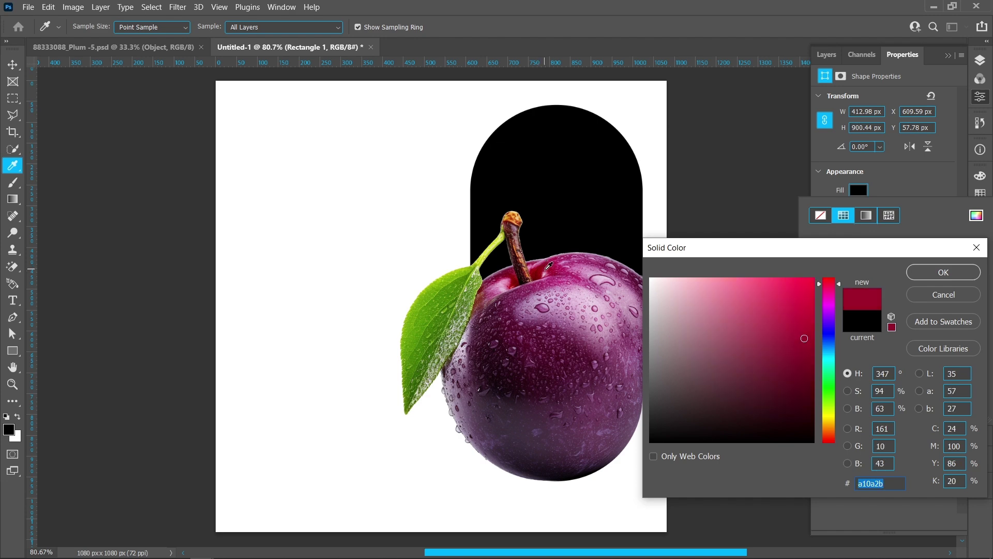
{"action": "left_click_drag", "start_coordinate": [804, 339], "coordinate": [802, 327]}
{"action": "left_click", "coordinate": [934, 272]}
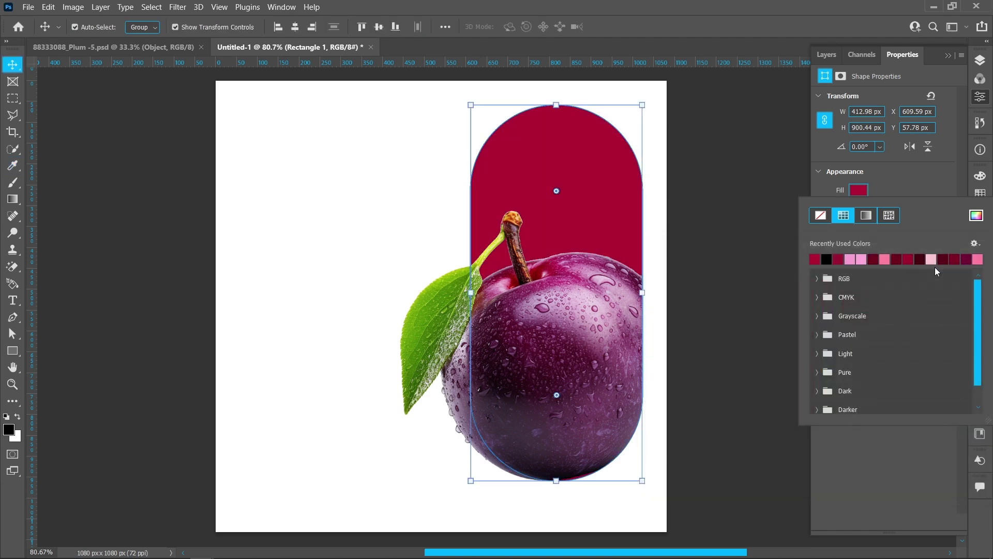
{"action": "left_click", "coordinate": [928, 183]}
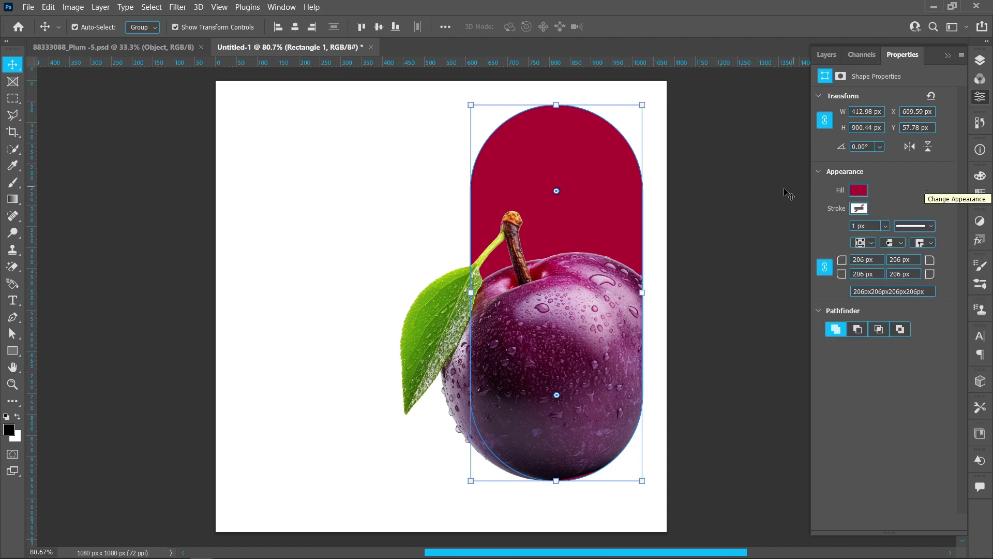
{"action": "left_click", "coordinate": [760, 204]}
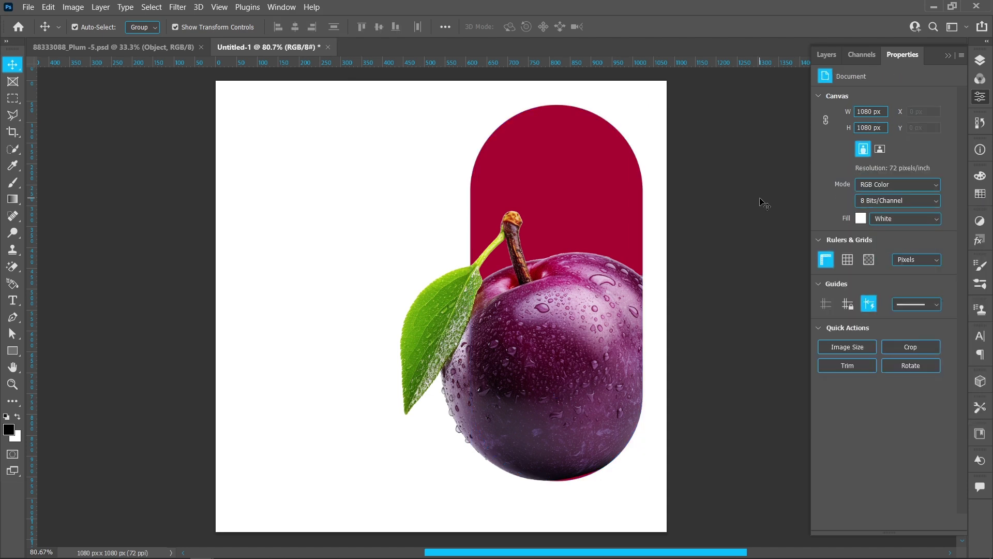
Duplicate Rectangle 1 and move the copy to the top of Group 1.
{"action": "left_click", "coordinate": [979, 60]}
{"action": "left_click", "coordinate": [915, 206]}
{"action": "key", "text": "ctrl+j"}
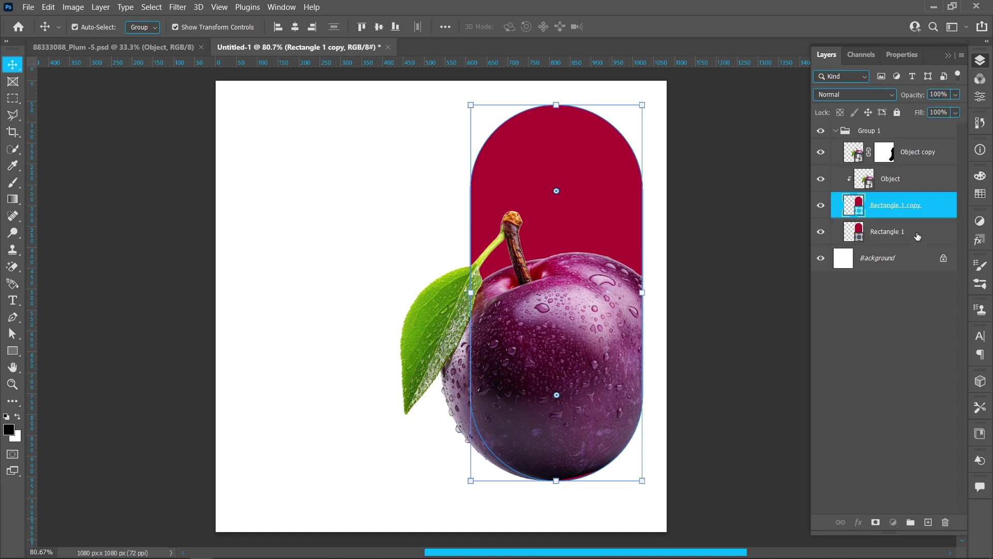
{"action": "left_click_drag", "start_coordinate": [916, 232], "coordinate": [914, 152]}
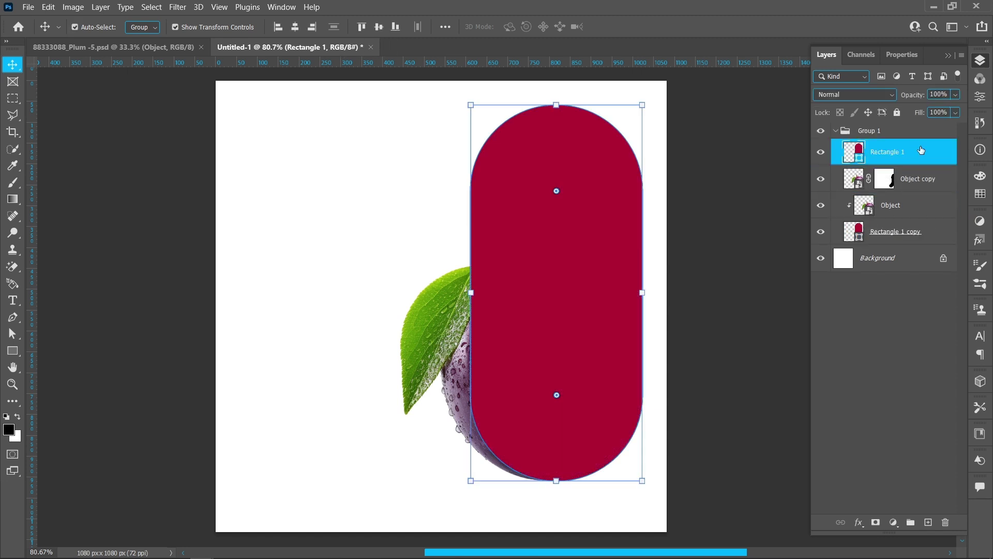
Remove the copy's fill and give it a dark red #650217 stroke.
{"action": "left_click", "coordinate": [979, 97]}
{"action": "left_click", "coordinate": [858, 193]}
{"action": "left_click", "coordinate": [819, 218]}
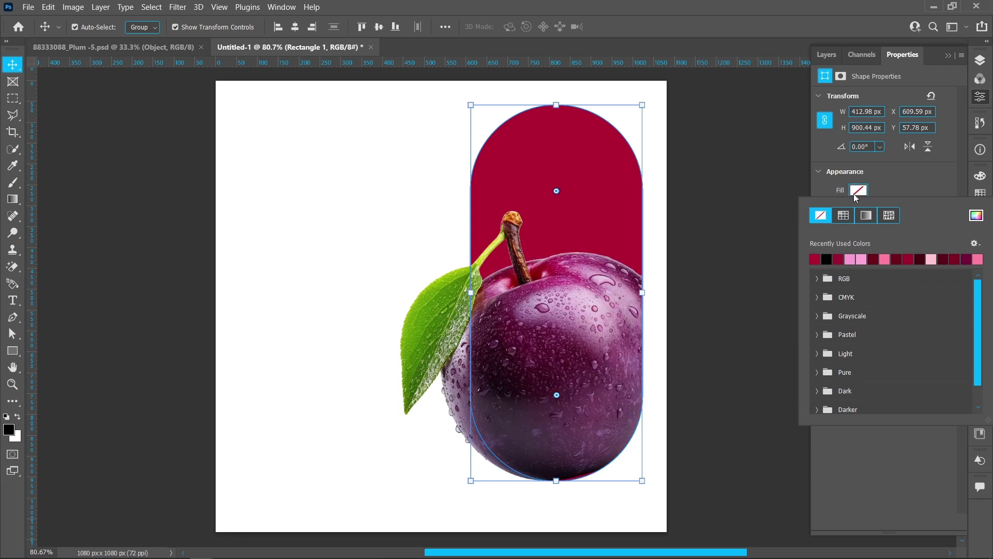
{"action": "left_click", "coordinate": [856, 190]}
{"action": "left_click", "coordinate": [859, 208]}
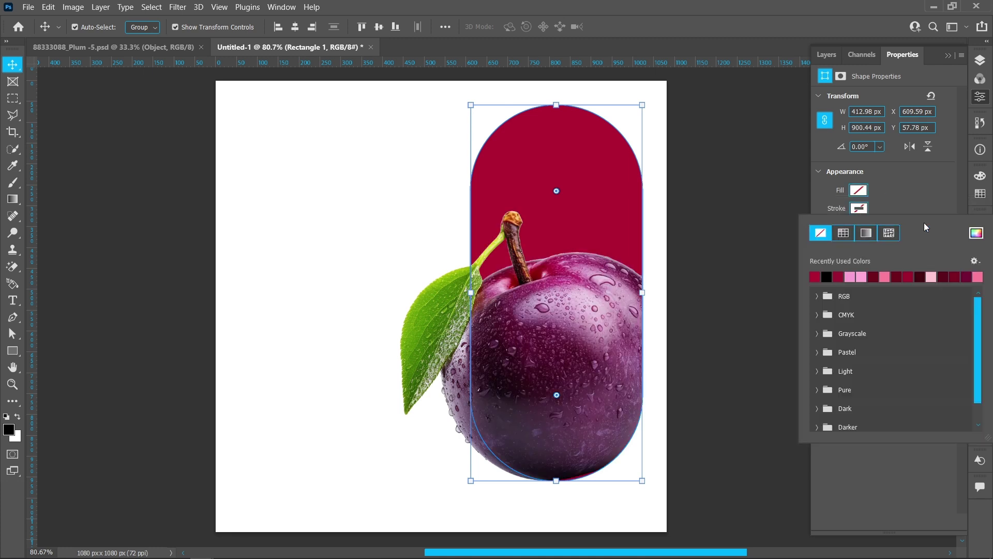
{"action": "left_click", "coordinate": [975, 236]}
{"action": "left_click_drag", "start_coordinate": [798, 326], "coordinate": [812, 378]}
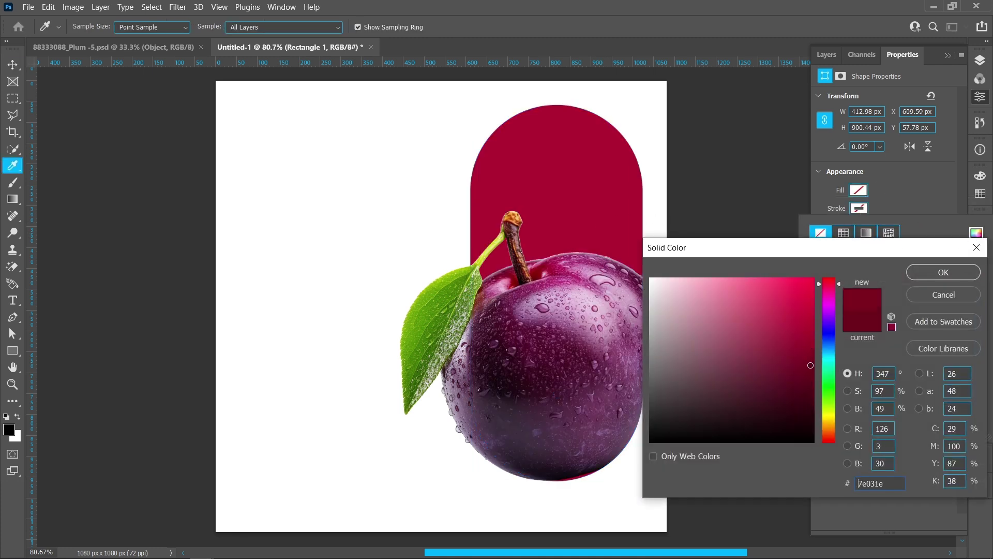
{"action": "left_click", "coordinate": [920, 275]}
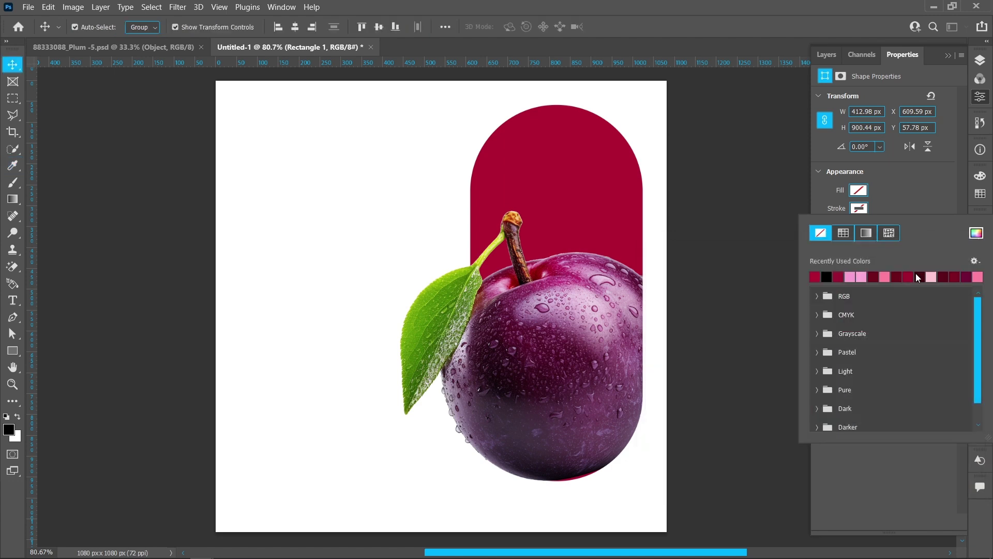
{"action": "left_click", "coordinate": [921, 194]}
Set the outline's stroke width to 5 px and nudge it slightly left.
{"action": "left_click", "coordinate": [877, 225]}
{"action": "type", "text": "5"}
{"action": "key", "text": "Return"}
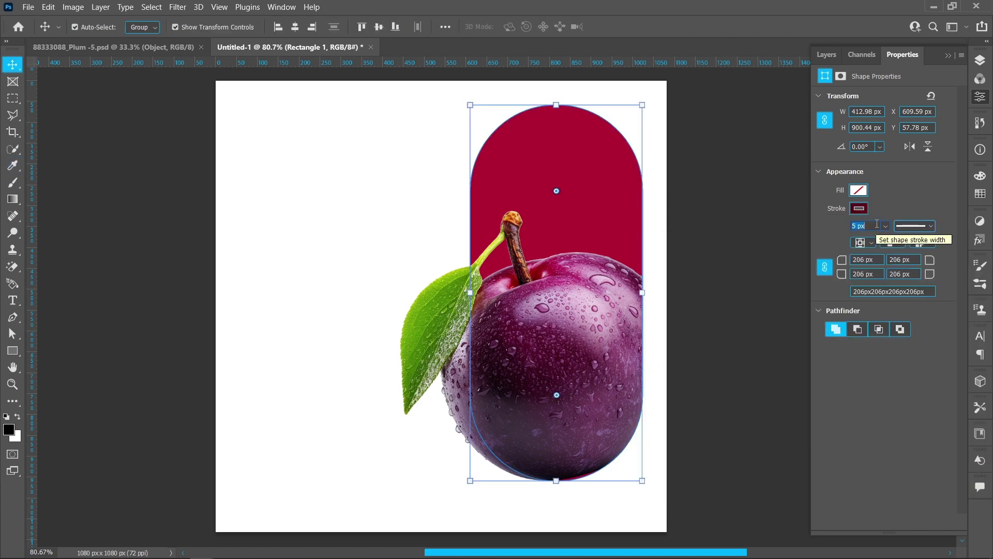
{"action": "key", "text": "Return"}
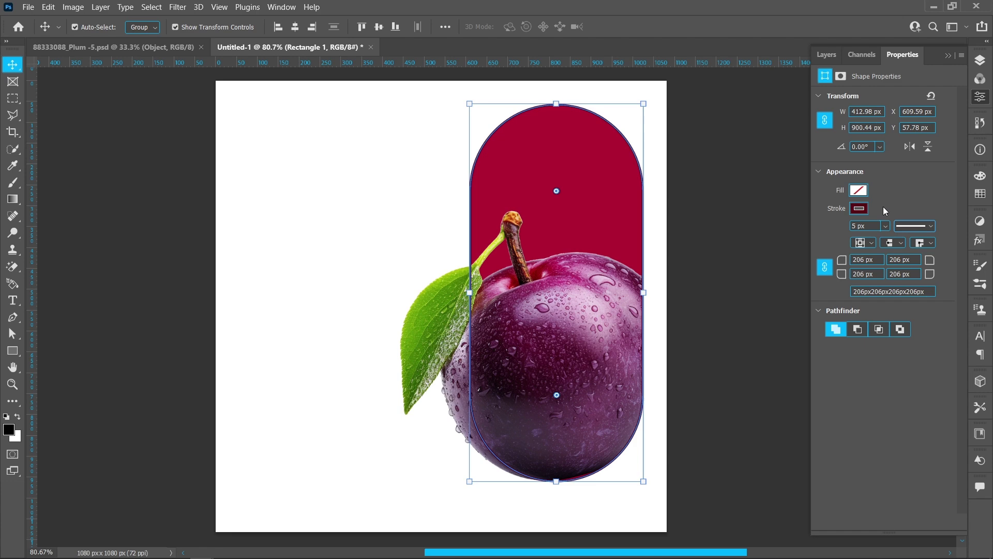
{"action": "key", "text": "shift+Left"}
{"action": "key", "text": "shift+Left"}
{"action": "key", "text": "shift+Left"}
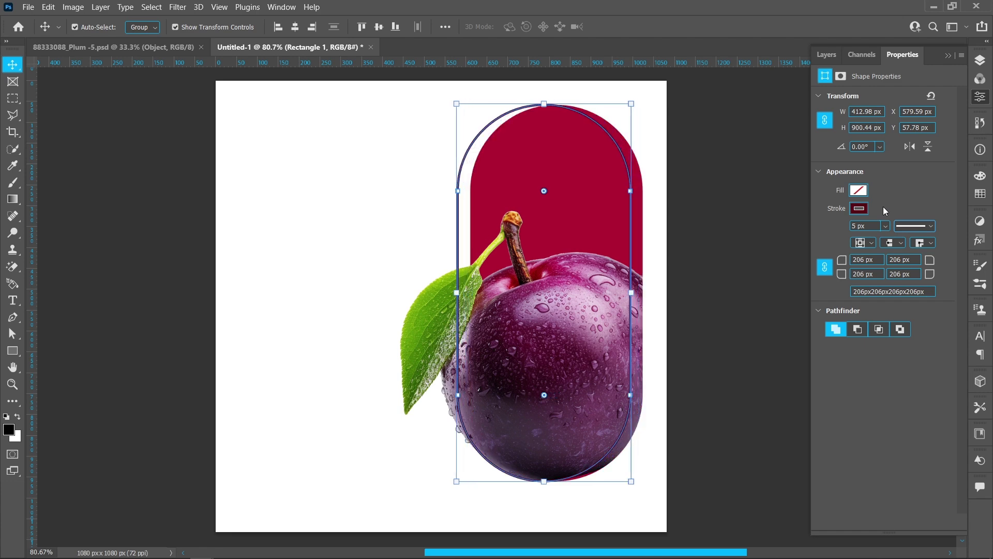
Mask the outline with the plum's selection so the outline is hidden where the plum overlaps.
{"action": "left_click", "coordinate": [979, 61]}
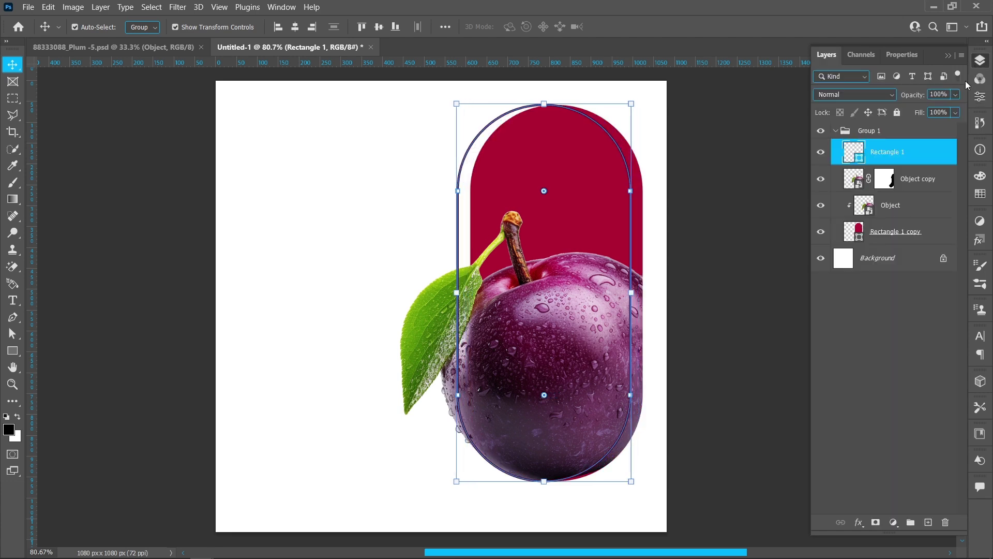
{"action": "left_click", "coordinate": [877, 524]}
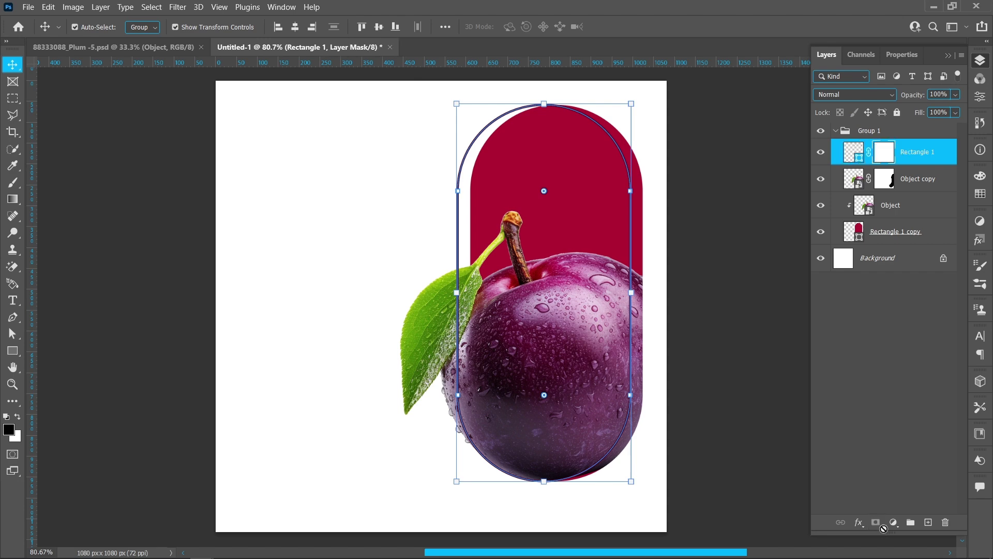
{"action": "left_click", "coordinate": [864, 205]}
{"action": "right_click", "coordinate": [864, 204]}
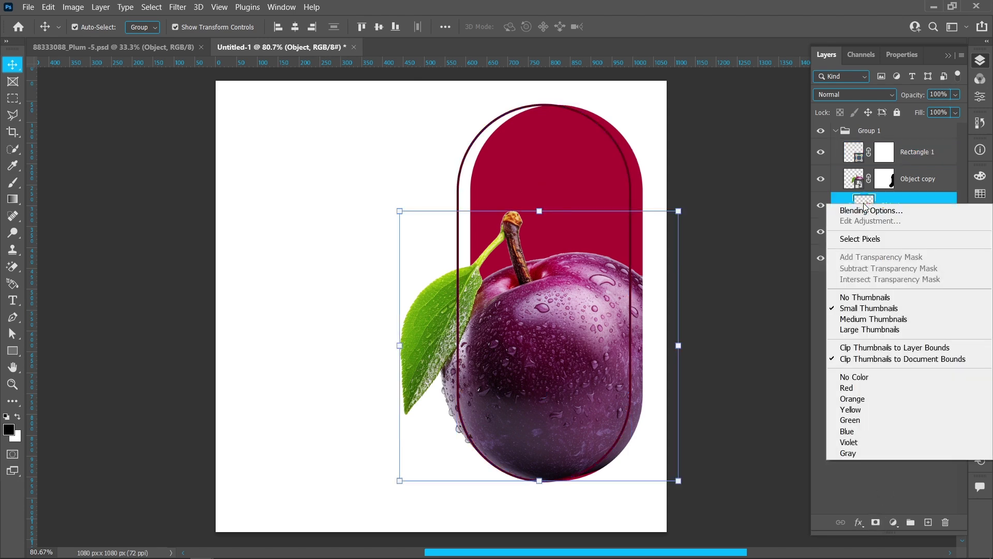
{"action": "left_click", "coordinate": [868, 236]}
{"action": "left_click", "coordinate": [881, 154]}
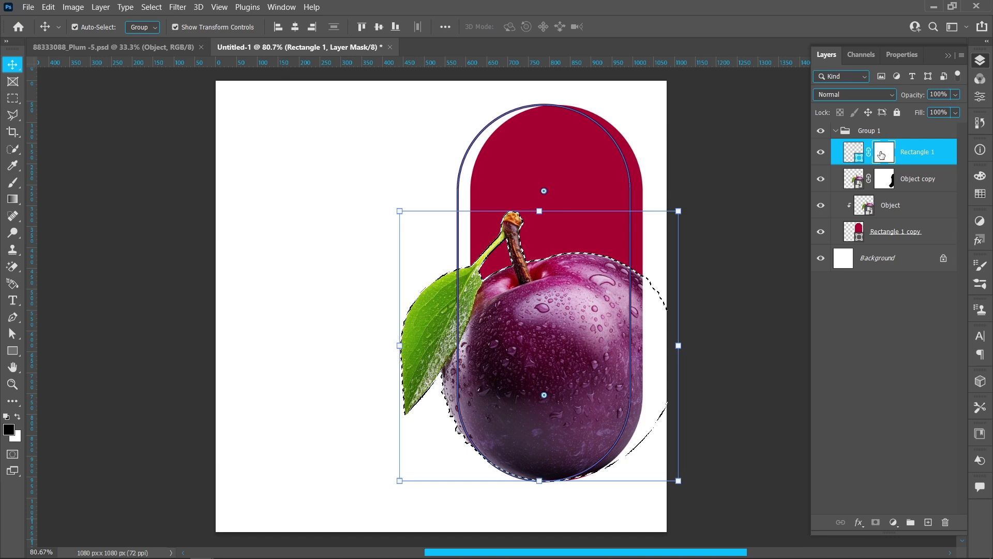
{"action": "left_click", "coordinate": [13, 182]}
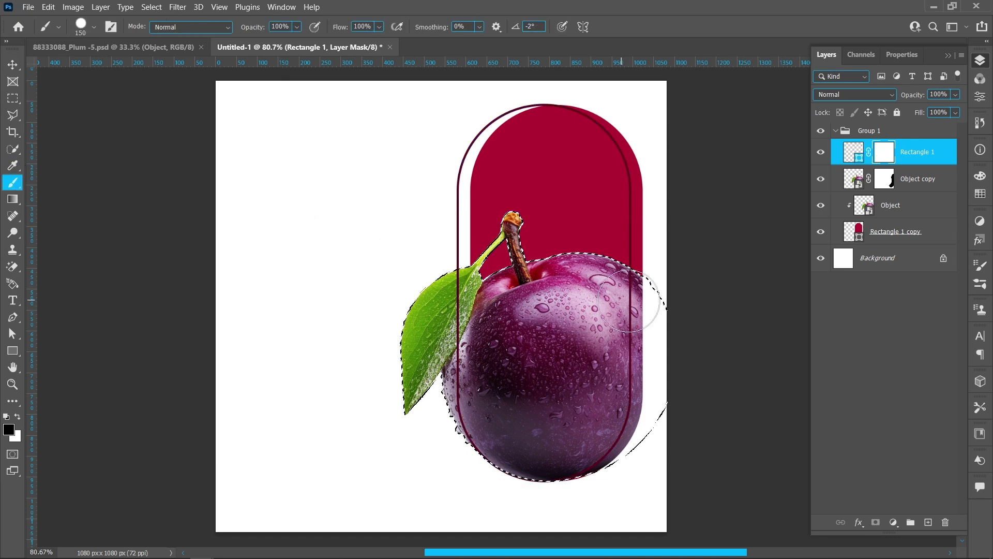
{"action": "mouse_move", "coordinate": [629, 301]}
{"action": "left_mouse_down"}
{"action": "mouse_move", "coordinate": [627, 455]}
{"action": "mouse_move", "coordinate": [566, 461]}
{"action": "mouse_move", "coordinate": [626, 347]}
{"action": "left_mouse_up"}
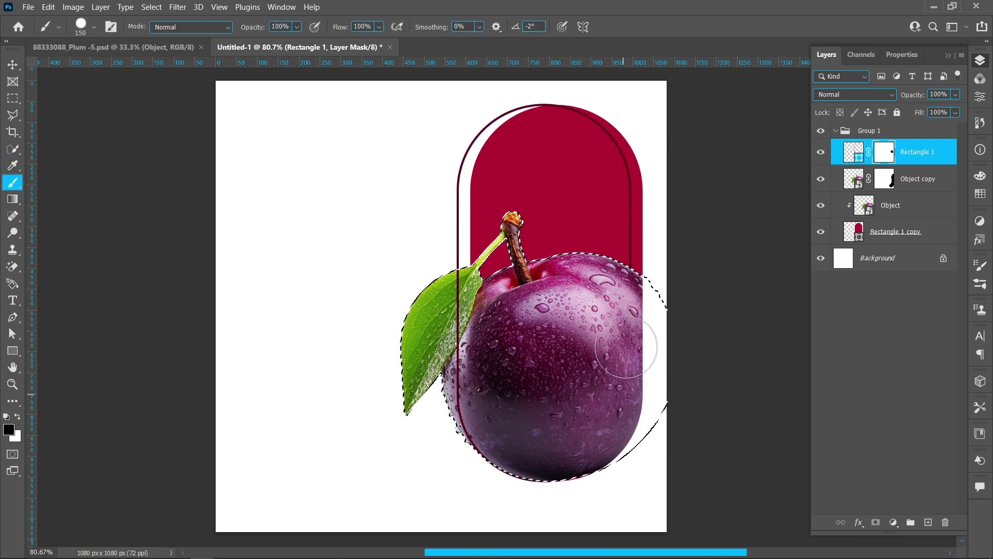
Clear the plum selection and select the Rectangle 1 copy layer.
{"action": "left_click", "coordinate": [12, 66]}
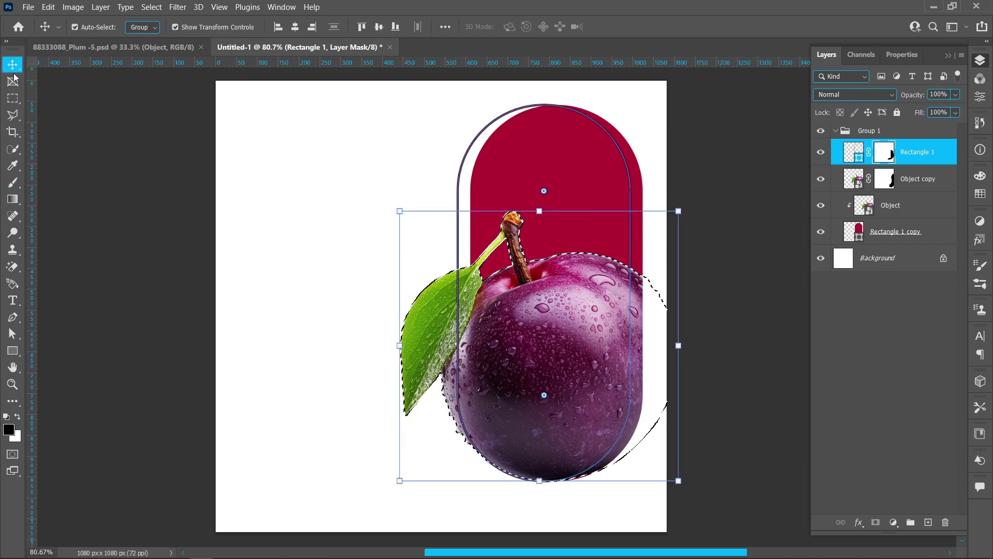
{"action": "left_click", "coordinate": [151, 7]}
{"action": "left_click", "coordinate": [163, 29]}
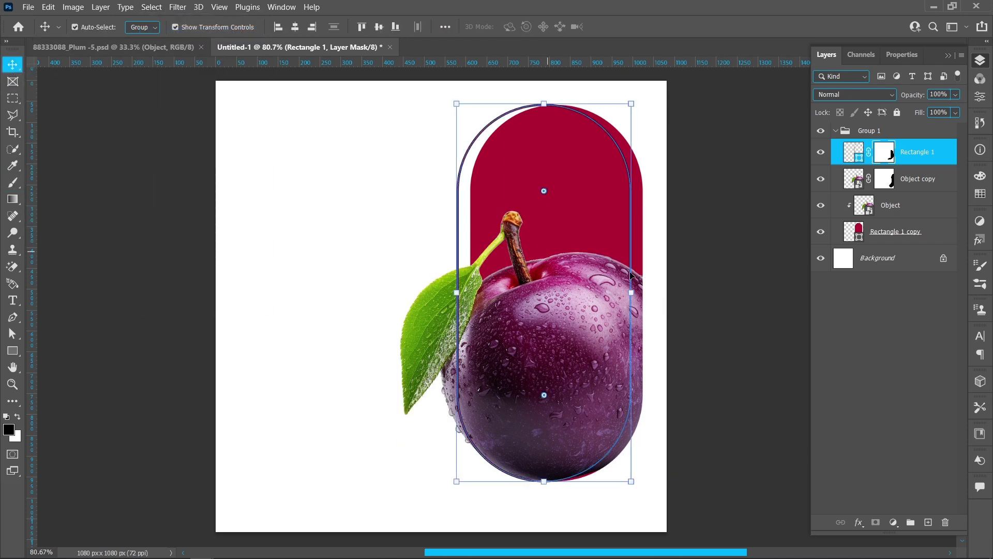
{"action": "left_click", "coordinate": [721, 306]}
{"action": "left_click", "coordinate": [926, 236]}
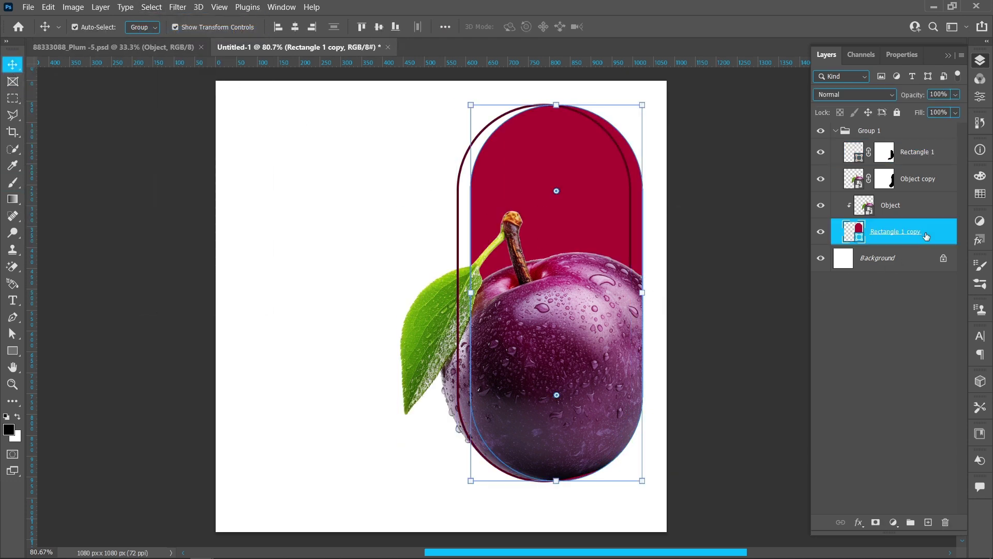
Add a bright pink Solid Color fill layer, about #f996d3, above the Background.
{"action": "left_click", "coordinate": [786, 278]}
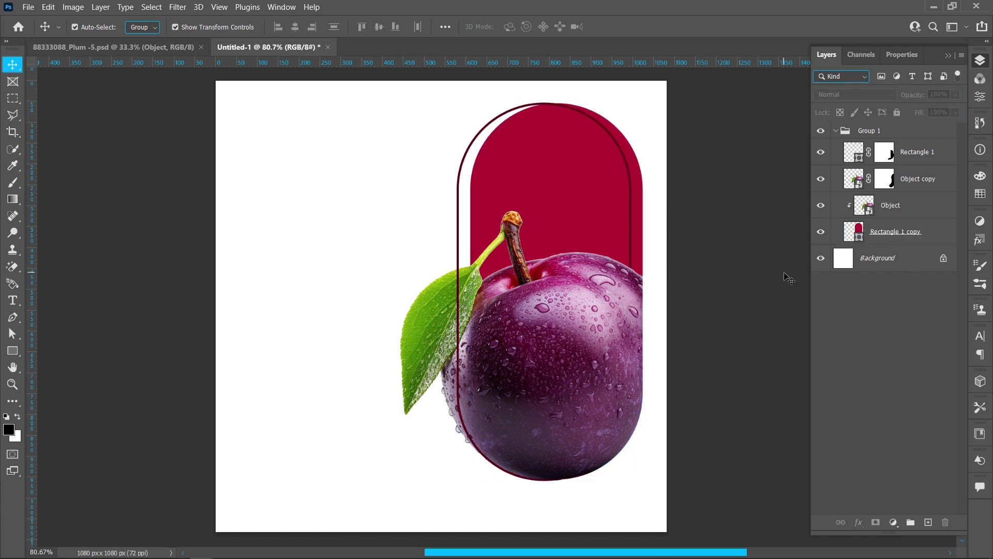
{"action": "left_click", "coordinate": [872, 257]}
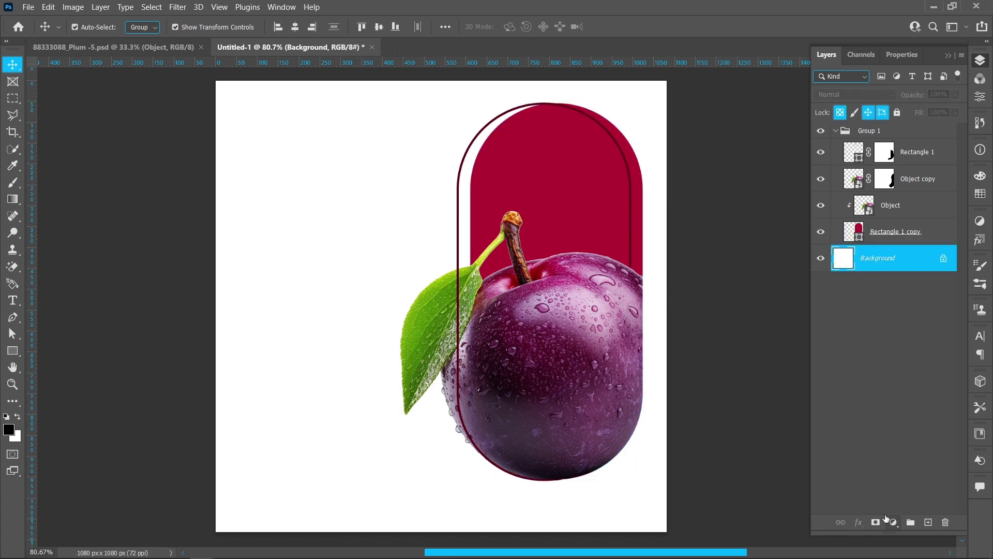
{"action": "left_click", "coordinate": [887, 519]}
{"action": "left_click", "coordinate": [882, 292]}
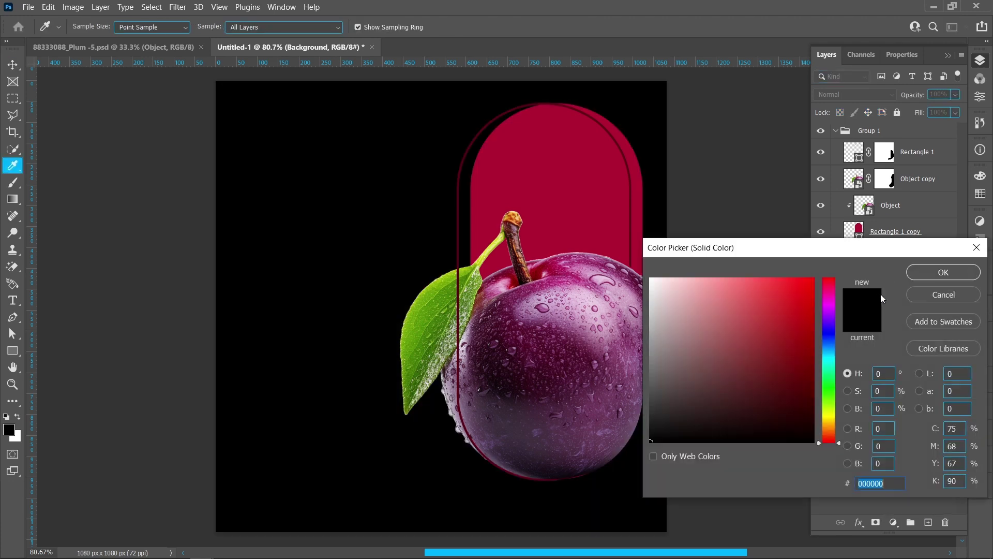
{"action": "left_click", "coordinate": [499, 282]}
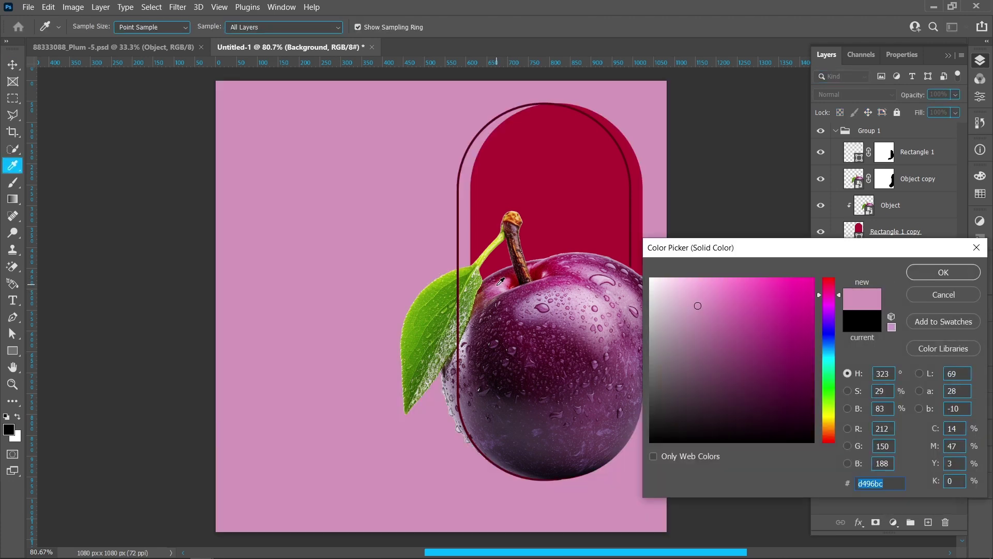
{"action": "type", "text": "f490cd"}
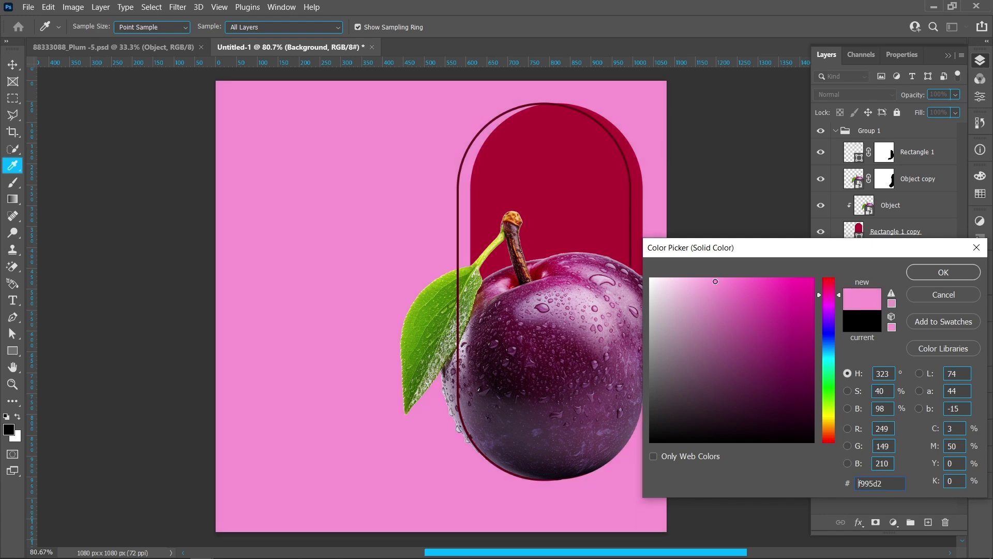
{"action": "left_click_drag", "start_coordinate": [717, 285], "coordinate": [715, 281]}
{"action": "left_click", "coordinate": [923, 277]}
{"action": "left_click", "coordinate": [748, 283]}
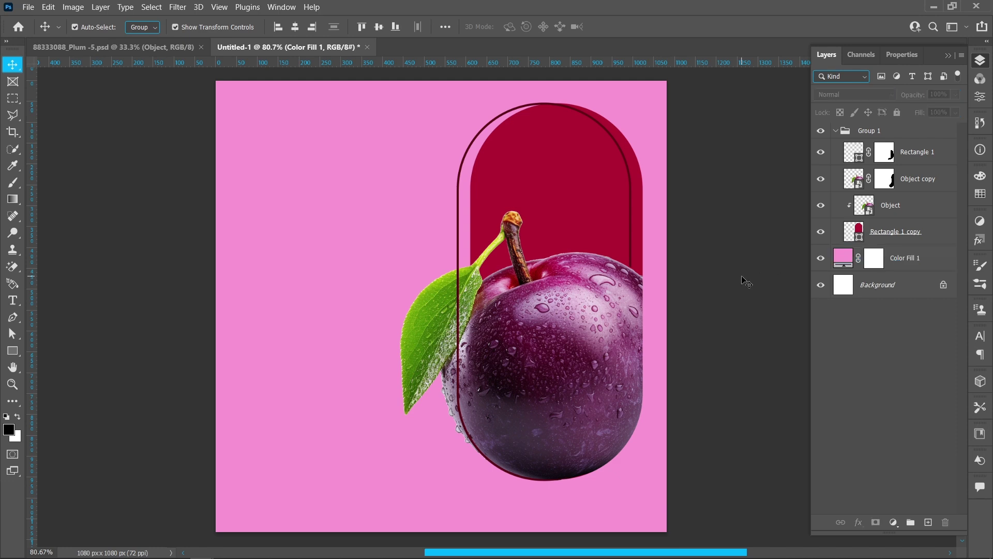
Collapse Group 1, add a new layer above it, and set a 300 px brush.
{"action": "left_click", "coordinate": [836, 131]}
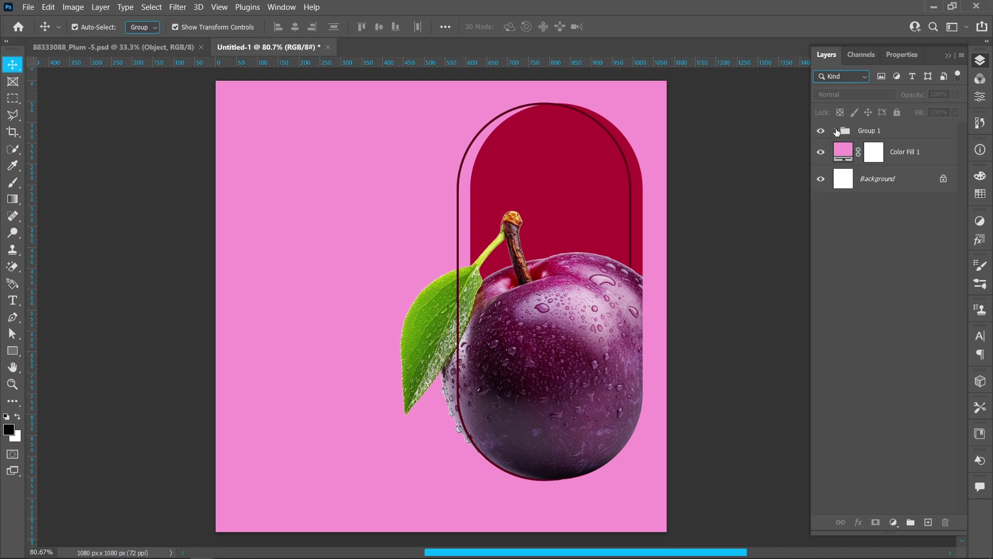
{"action": "left_click", "coordinate": [929, 523]}
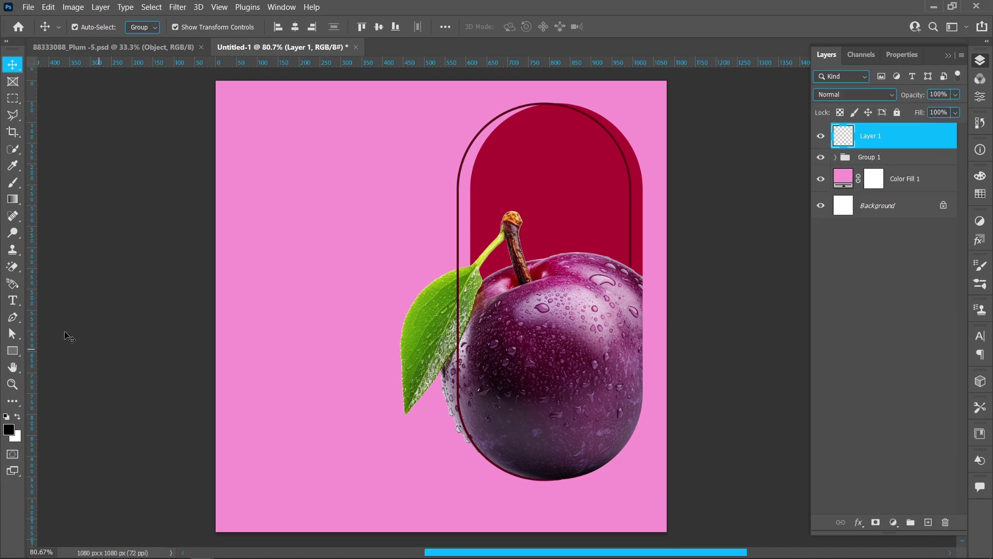
{"action": "key", "text": "b"}
{"action": "right_click", "coordinate": [341, 206]}
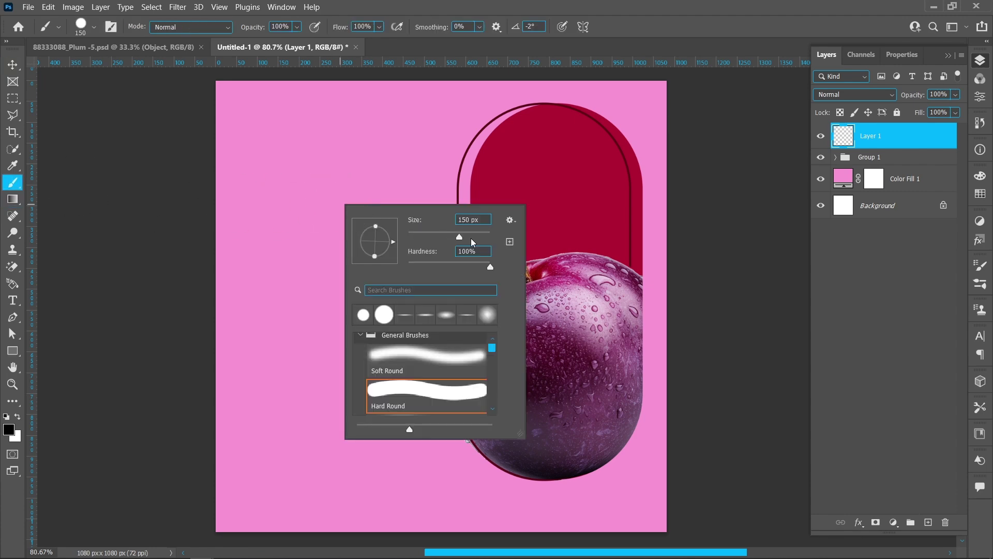
{"action": "left_click_drag", "start_coordinate": [471, 242], "coordinate": [475, 237]}
{"action": "type", "text": "300"}
{"action": "key", "text": "Return"}
Make the brush a flattened, fully soft ellipse at 40% opacity and 0° angle.
{"action": "left_click_drag", "start_coordinate": [376, 230], "coordinate": [377, 243]}
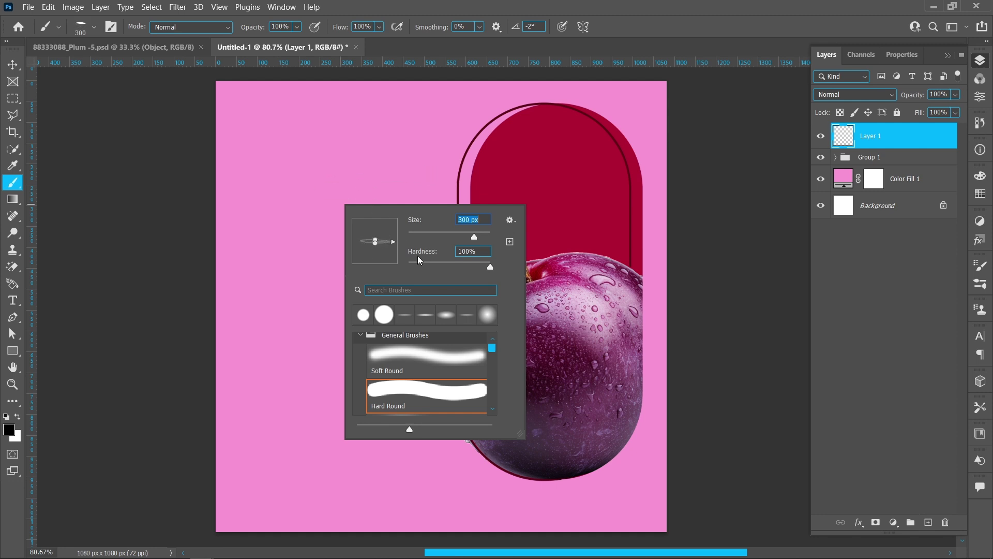
{"action": "left_click_drag", "start_coordinate": [420, 266], "coordinate": [413, 268]}
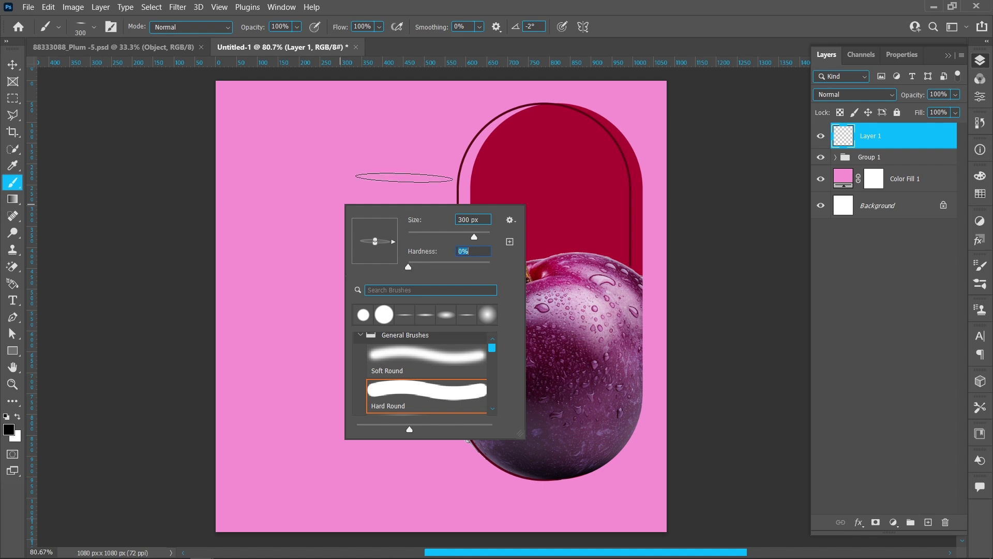
{"action": "key", "text": "Return"}
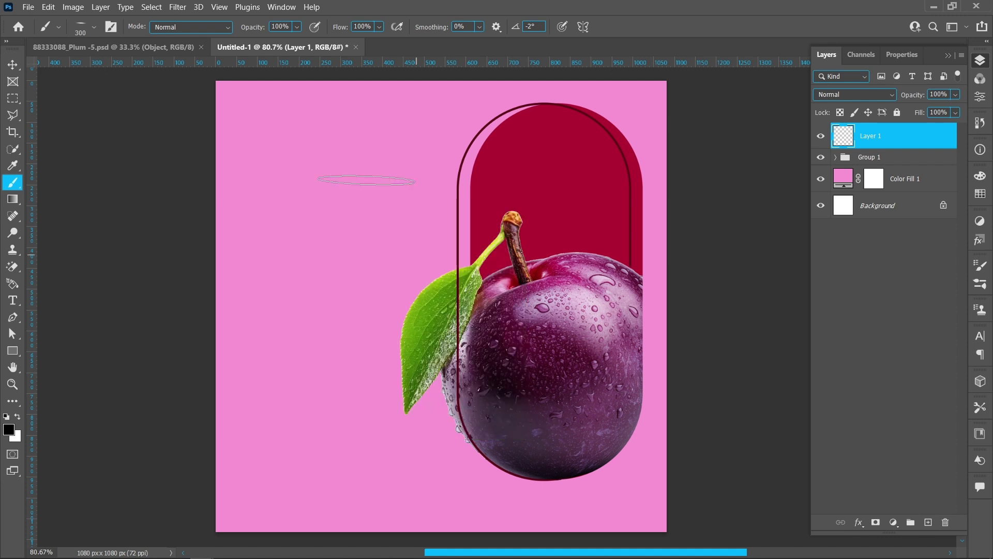
{"action": "left_click", "coordinate": [296, 27]}
{"action": "left_click", "coordinate": [276, 43]}
{"action": "left_click", "coordinate": [548, 497]}
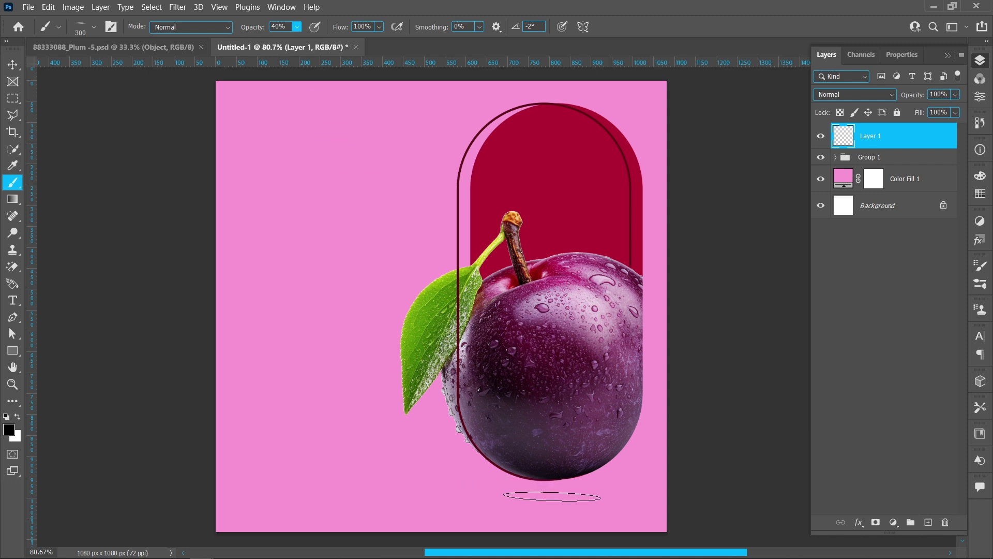
{"action": "key", "text": "ctrl+z"}
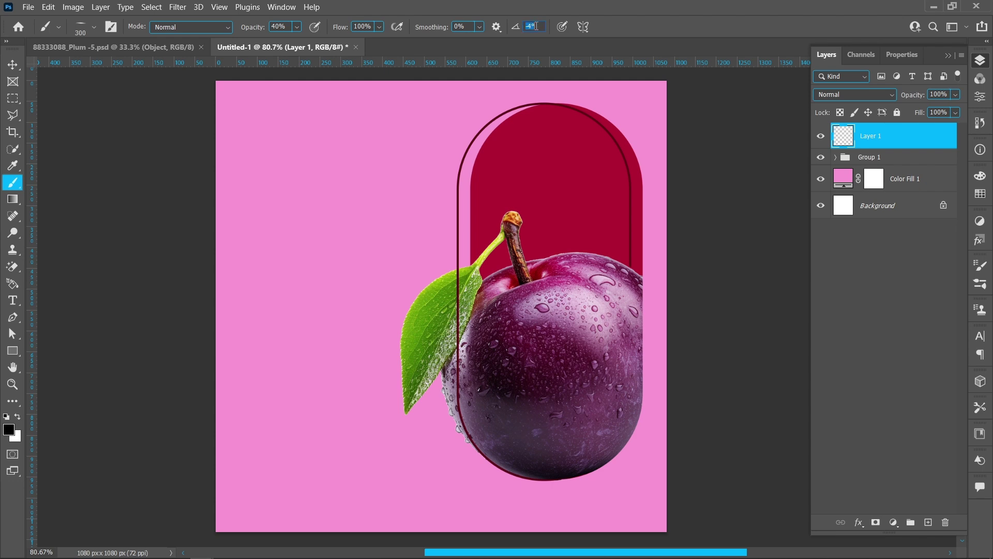
{"action": "type", "text": "0"}
{"action": "key", "text": "Return"}
Paint the shadow in dark maroon, resizing the brush from 400 px to about 200 px.
{"action": "right_click", "coordinate": [370, 354]}
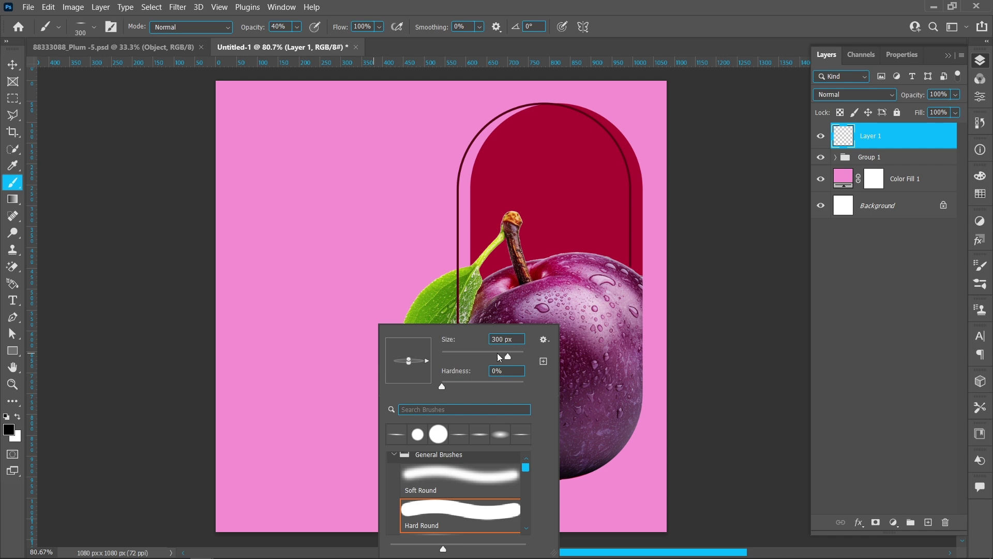
{"action": "type", "text": "400"}
{"action": "key", "text": "Return"}
{"action": "left_click", "coordinate": [547, 480], "text": "alt"}
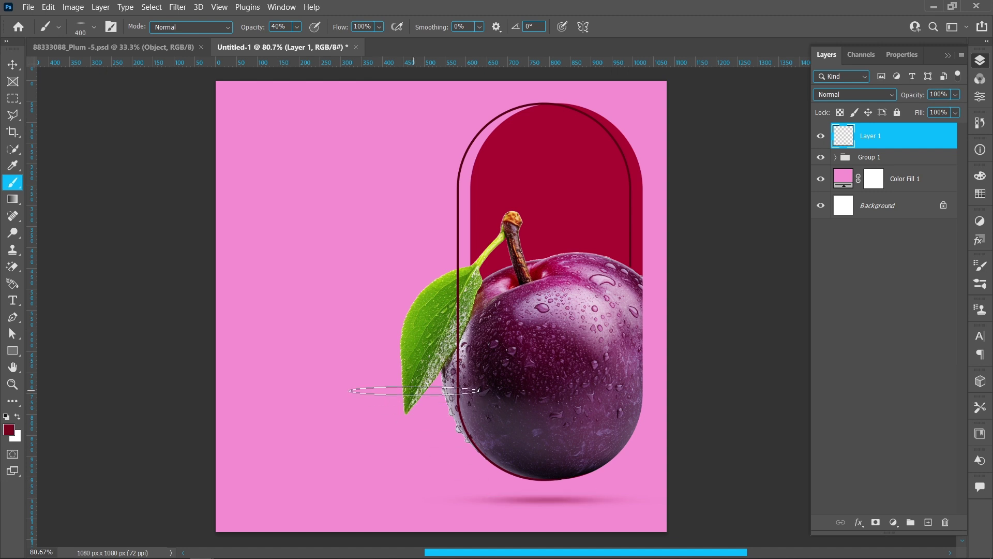
{"action": "right_click", "coordinate": [441, 384]}
{"action": "left_click", "coordinate": [525, 354]}
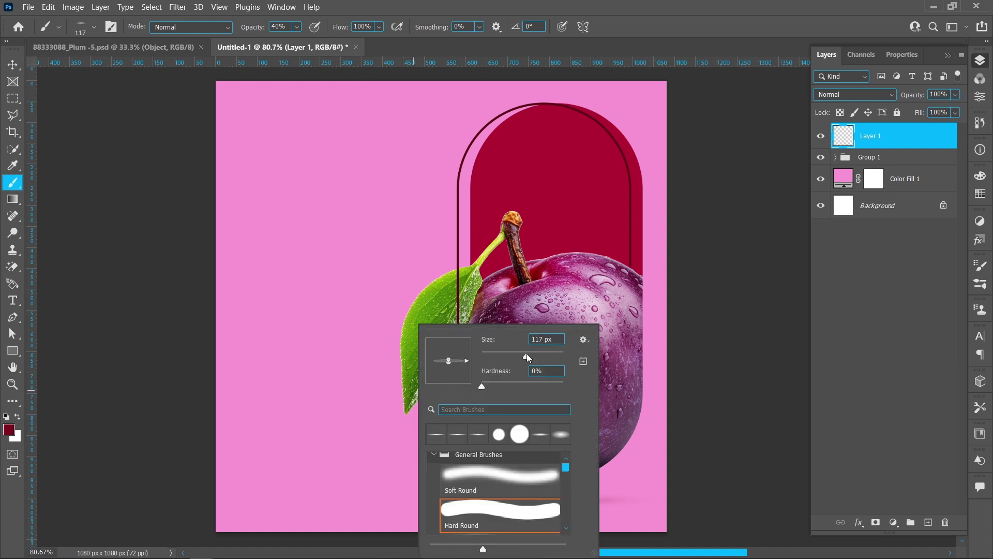
{"action": "left_click_drag", "start_coordinate": [536, 353], "coordinate": [538, 354]}
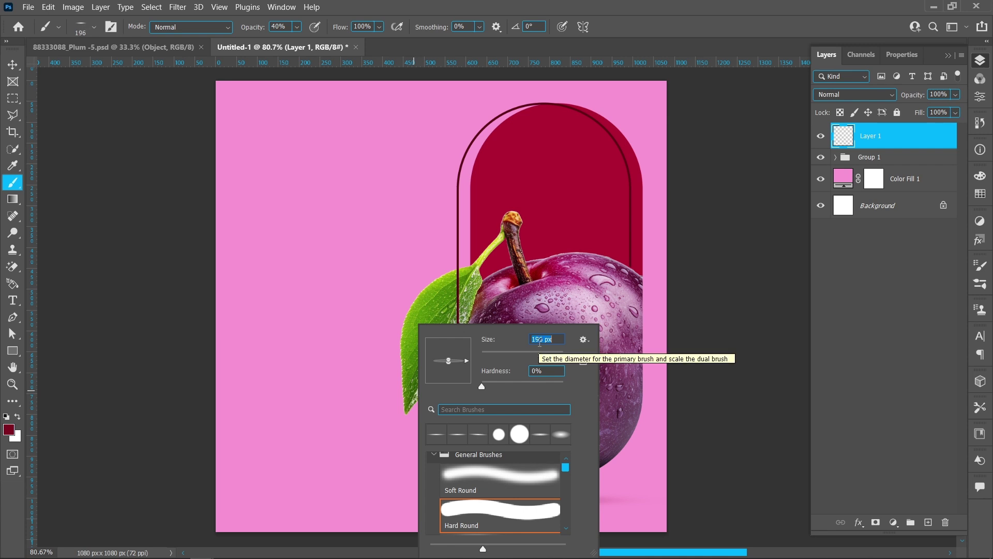
{"action": "key", "text": "Return"}
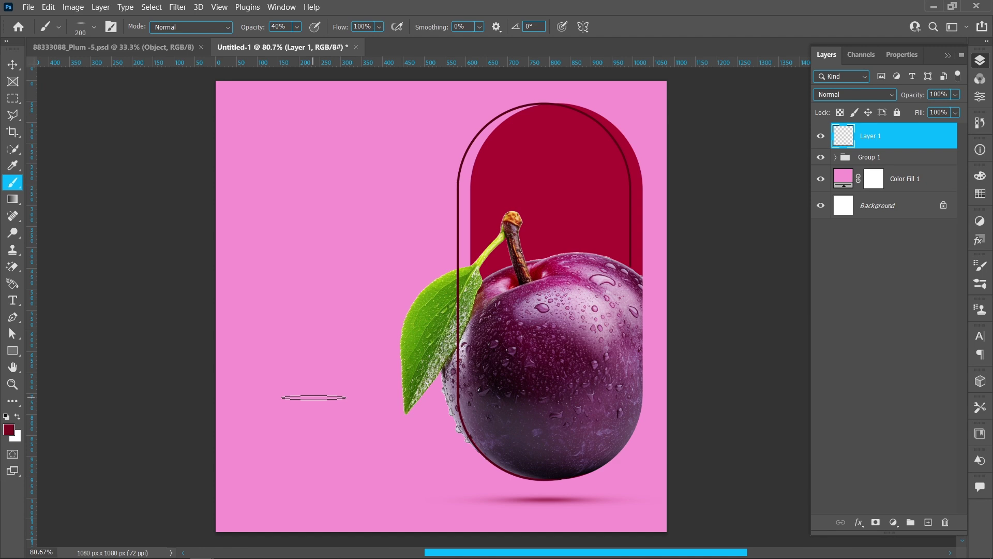
Lower the shadow layer's opacity to about 90% and deselect it.
{"action": "left_click", "coordinate": [947, 94]}
{"action": "type", "text": "90"}
{"action": "left_click", "coordinate": [13, 64]}
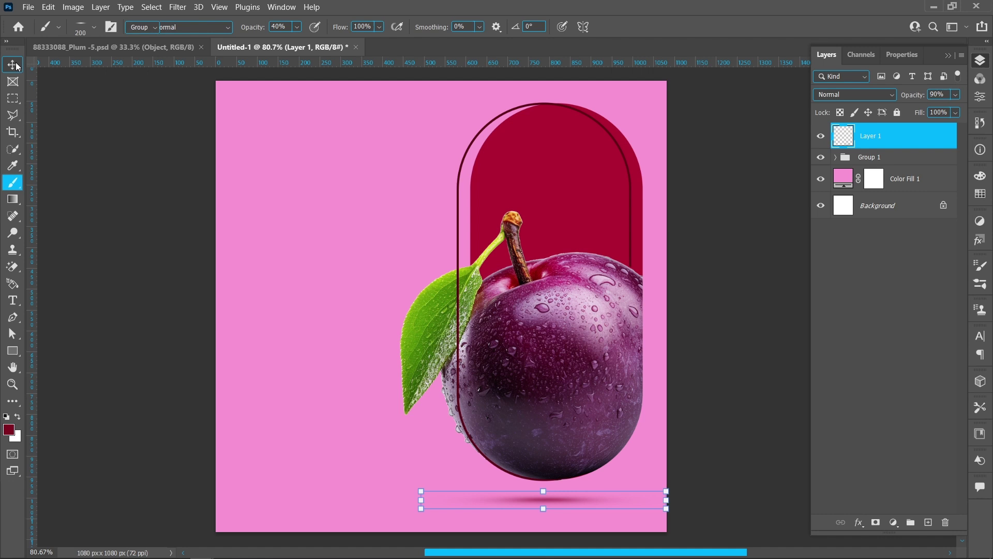
{"action": "left_click", "coordinate": [167, 137]}
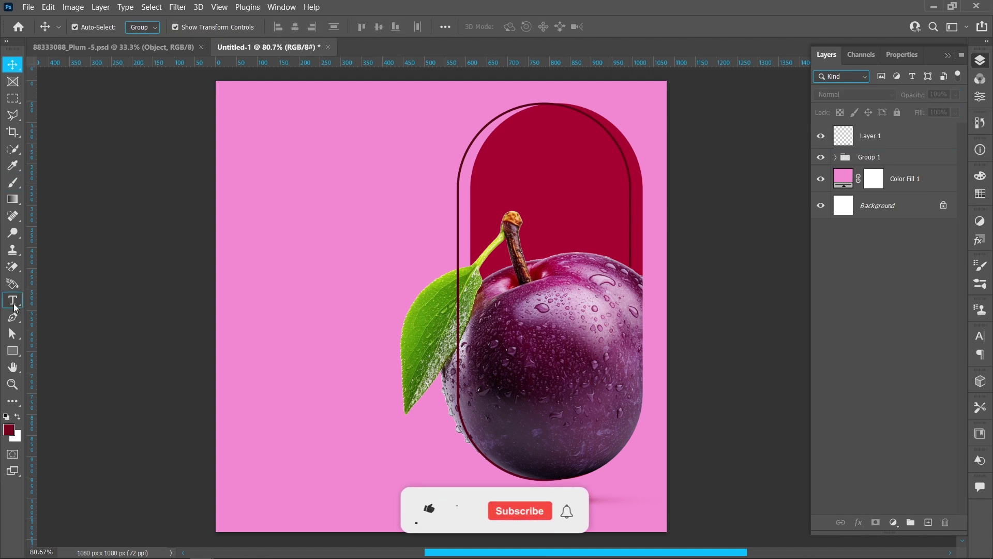
Start a headline text layer in Helvetica Neue LT Std 87 Heavy Condensed, 140 pt, #5d0215.
{"action": "left_click", "coordinate": [12, 300]}
{"action": "left_click", "coordinate": [66, 304]}
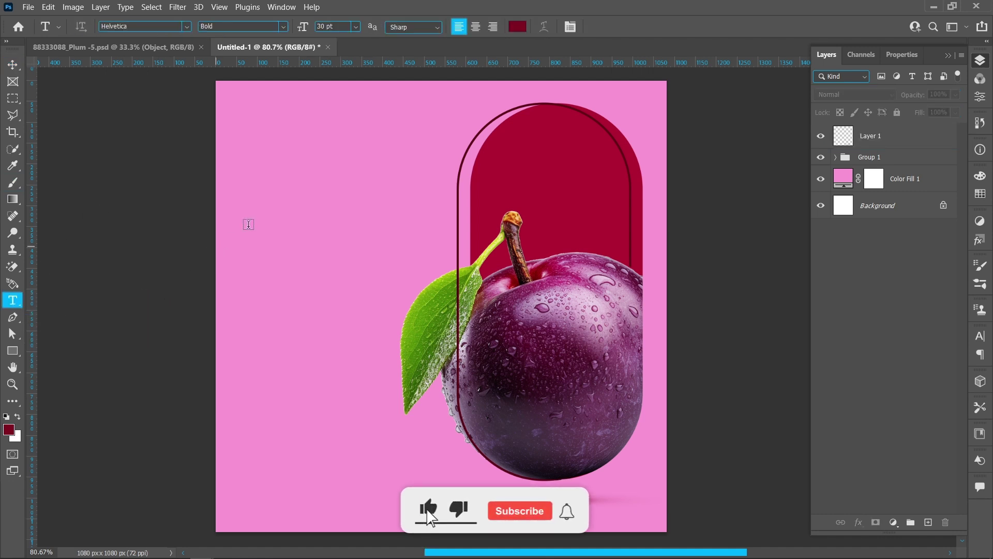
{"action": "left_click", "coordinate": [265, 200]}
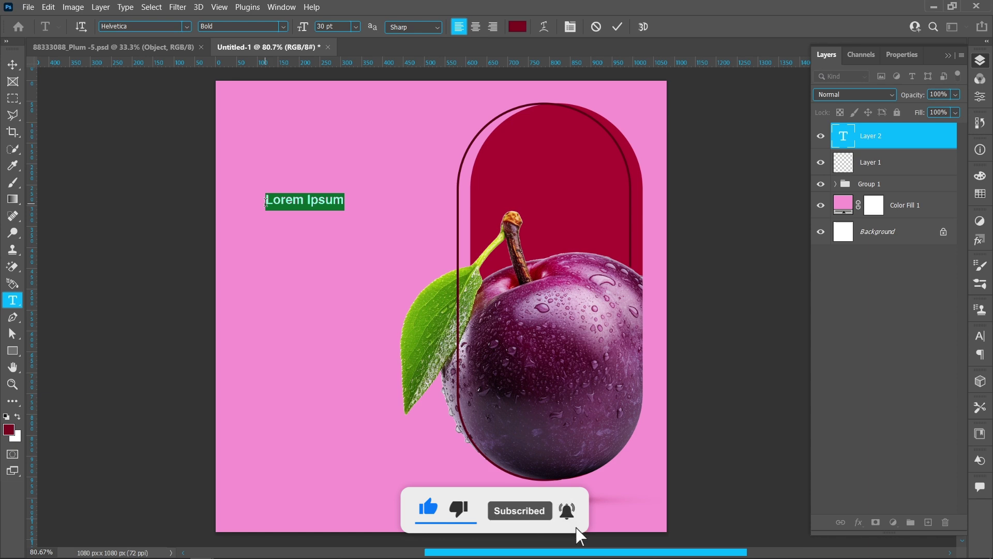
{"action": "left_click", "coordinate": [186, 30]}
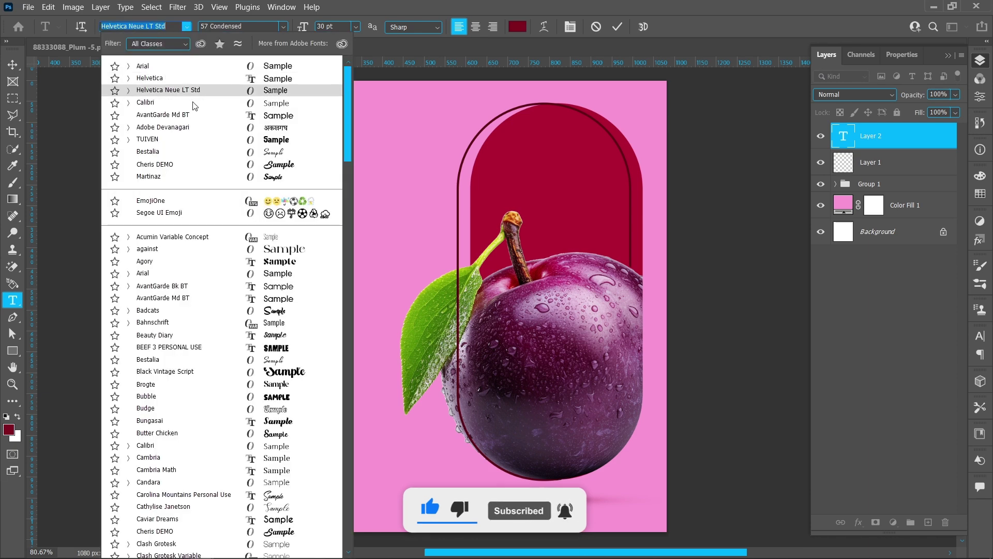
{"action": "left_click", "coordinate": [191, 86]}
{"action": "left_click", "coordinate": [267, 28]}
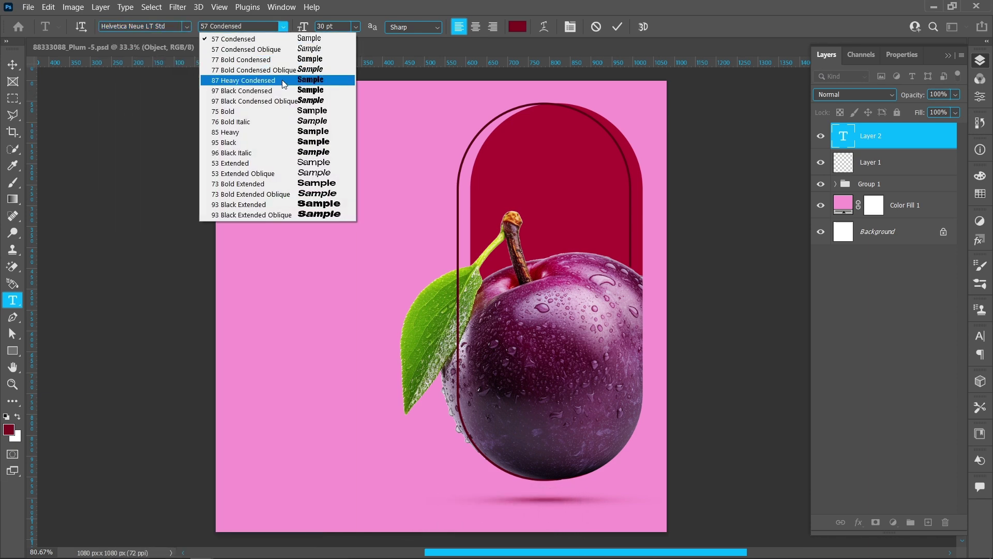
{"action": "left_click", "coordinate": [256, 98]}
{"action": "left_click", "coordinate": [336, 24]}
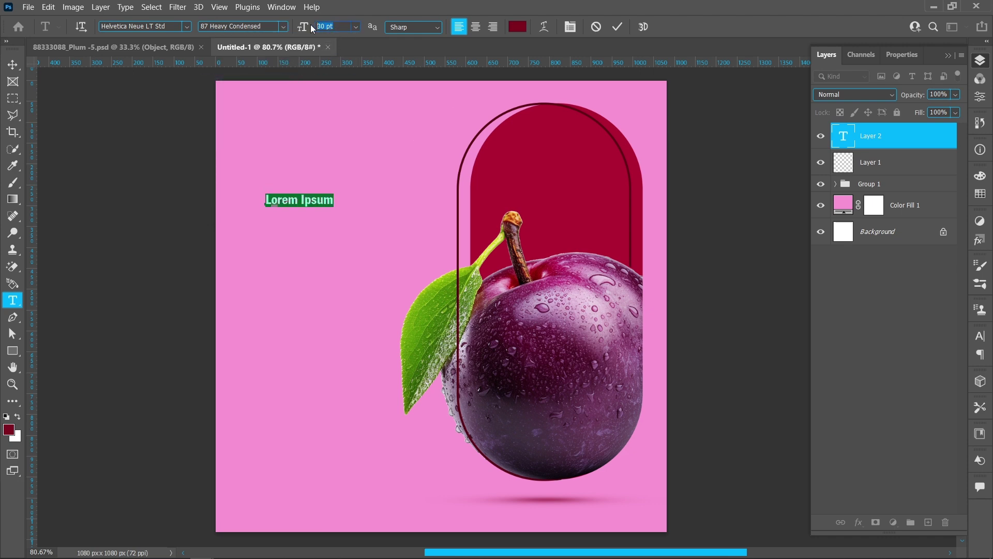
{"action": "type", "text": "140"}
{"action": "key", "text": "Return"}
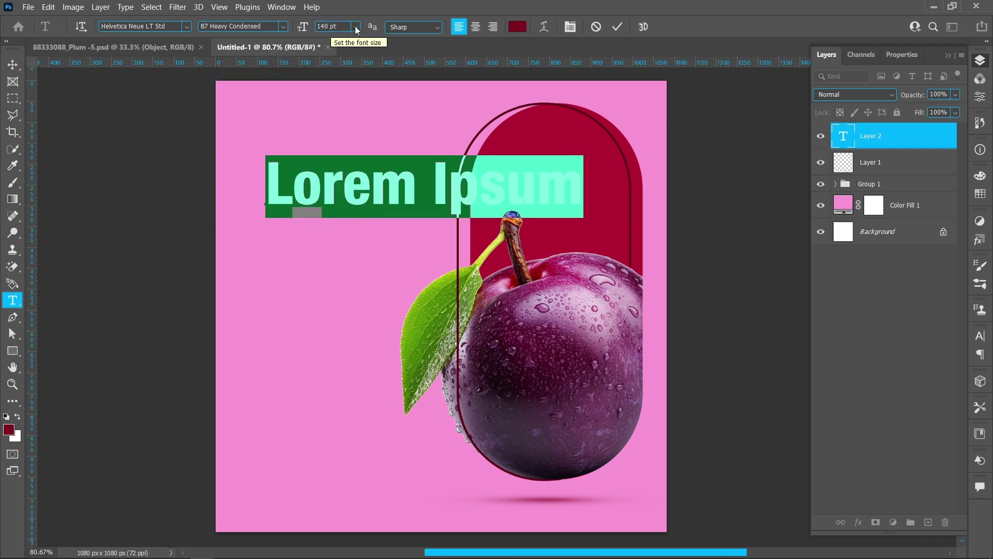
{"action": "left_click", "coordinate": [513, 30]}
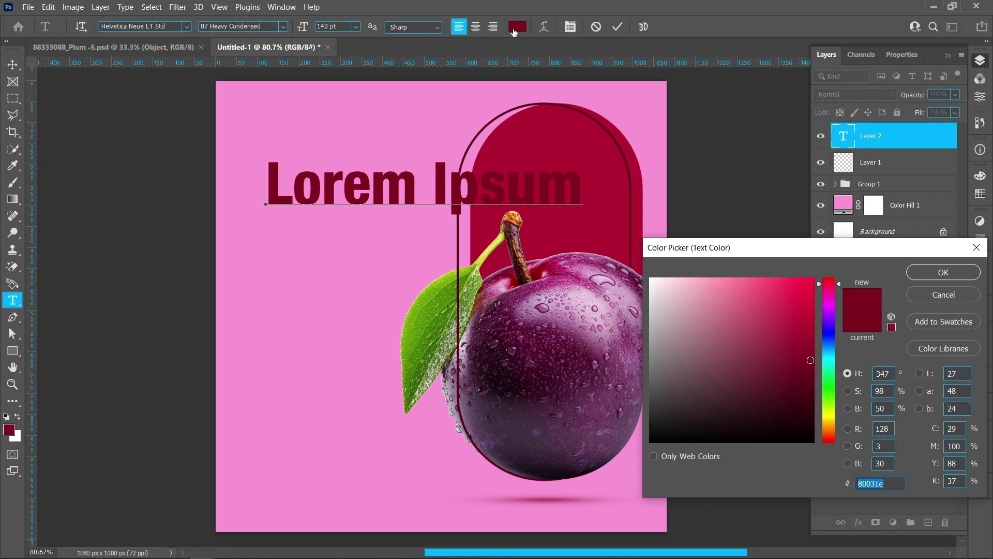
{"action": "left_click", "coordinate": [519, 105]}
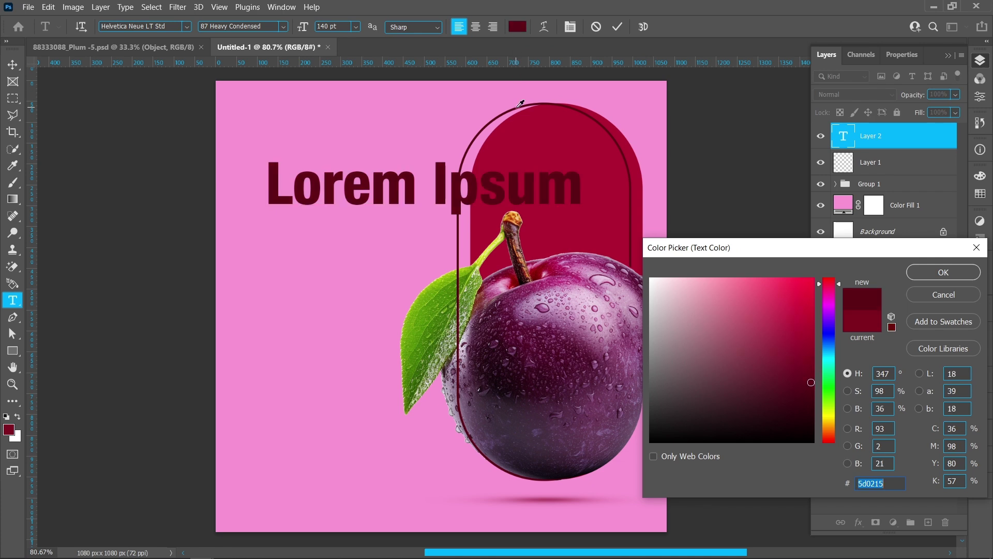
{"action": "left_click", "coordinate": [914, 273]}
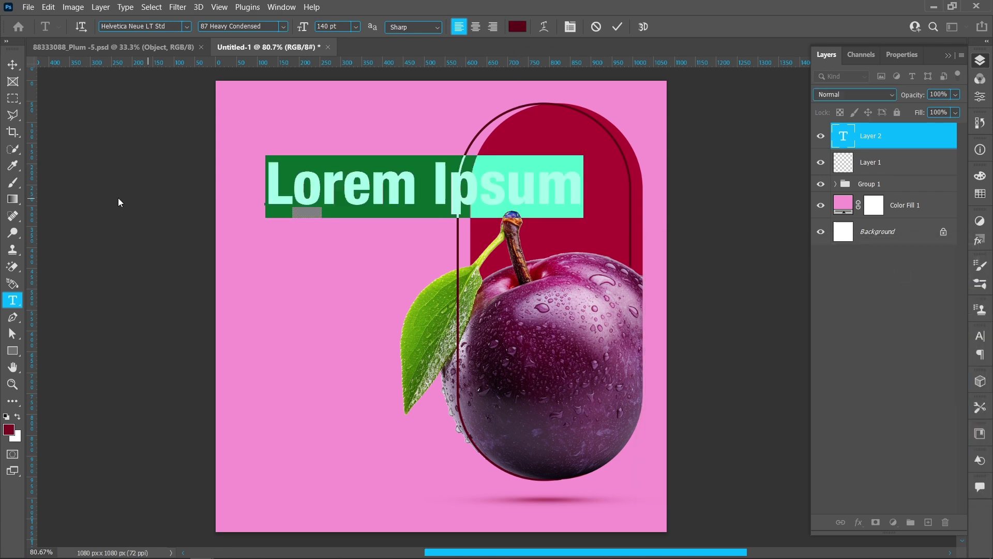
{"action": "type", "text": "Eat"}
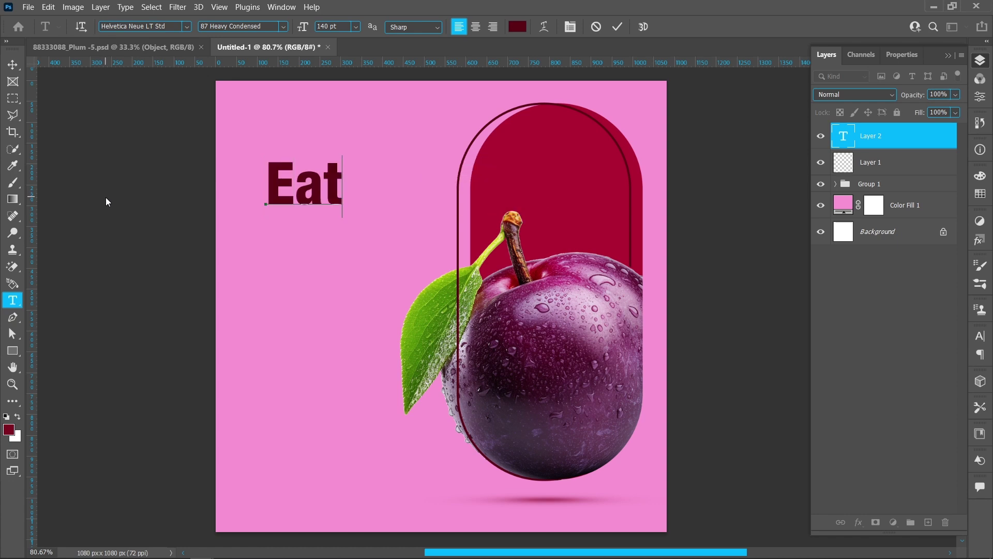
{"action": "type", "text": " Fre"}
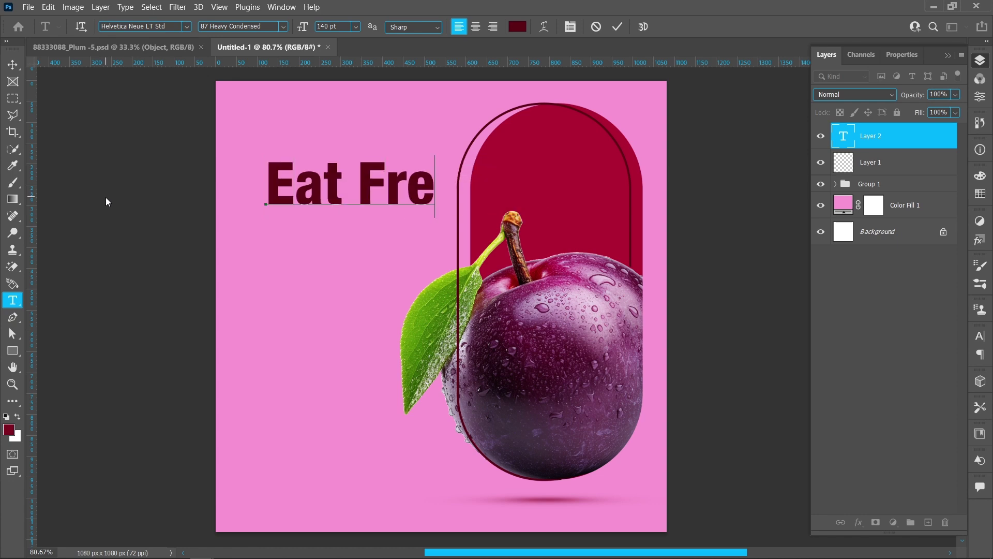
{"action": "type", "text": "sh"}
Type 'Eat Fresh Plum' on two lines with 130 pt leading and commit it.
{"action": "key", "text": "Return"}
{"action": "type", "text": "Pl"}
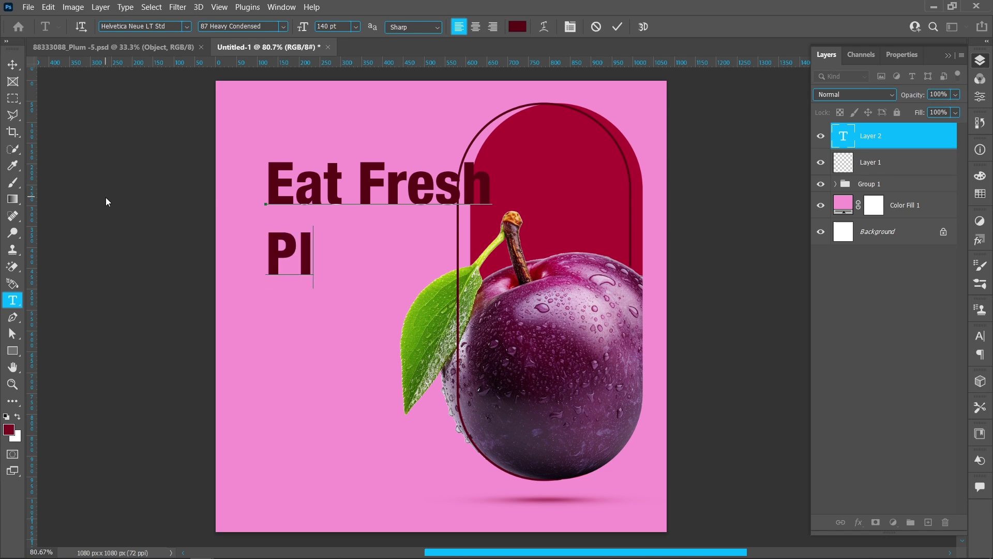
{"action": "type", "text": "um"}
{"action": "key", "text": "ctrl+a"}
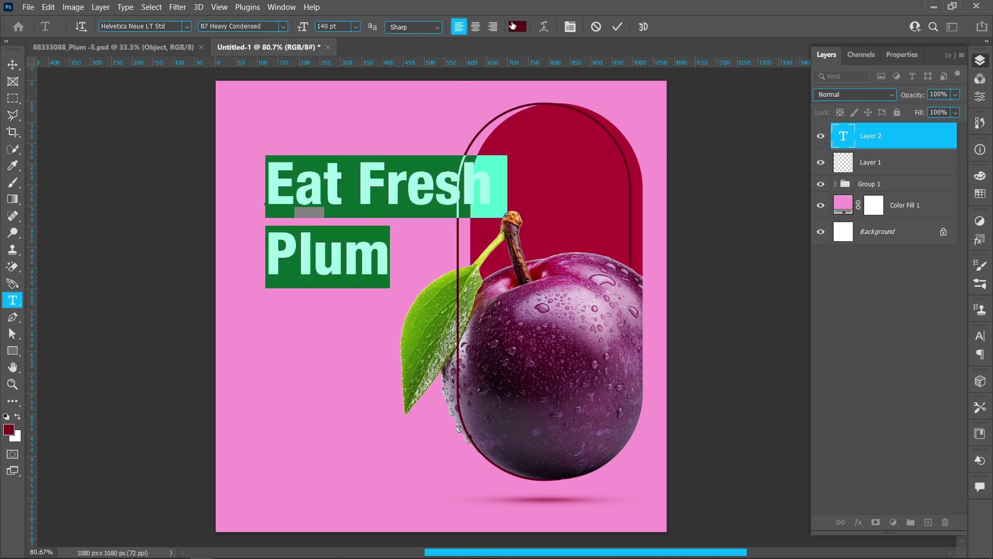
{"action": "left_click", "coordinate": [570, 27]}
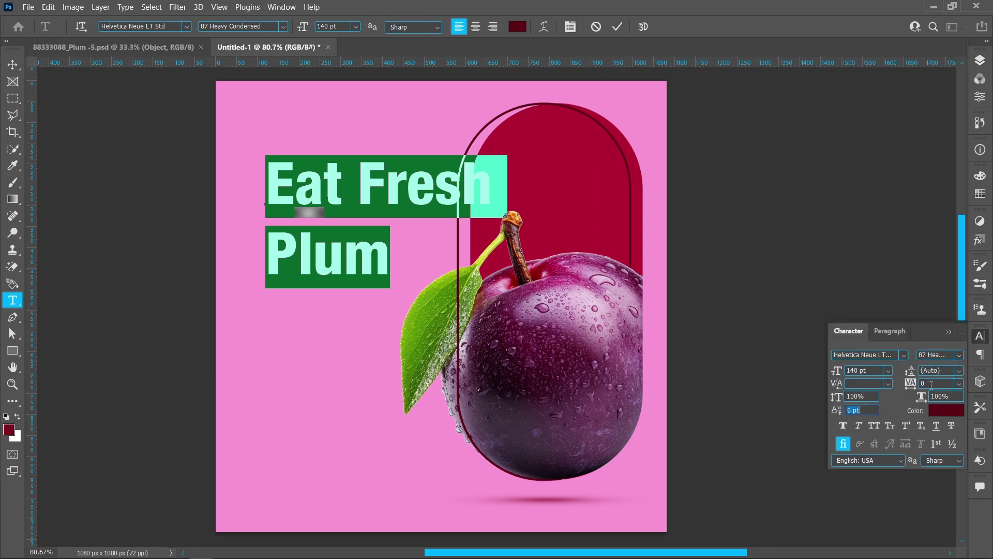
{"action": "left_click", "coordinate": [944, 370]}
{"action": "key", "text": "Down"}
{"action": "key", "text": "Down"}
{"action": "key", "text": "Down"}
{"action": "key", "text": "Down"}
{"action": "key", "text": "Down"}
{"action": "key", "text": "Down"}
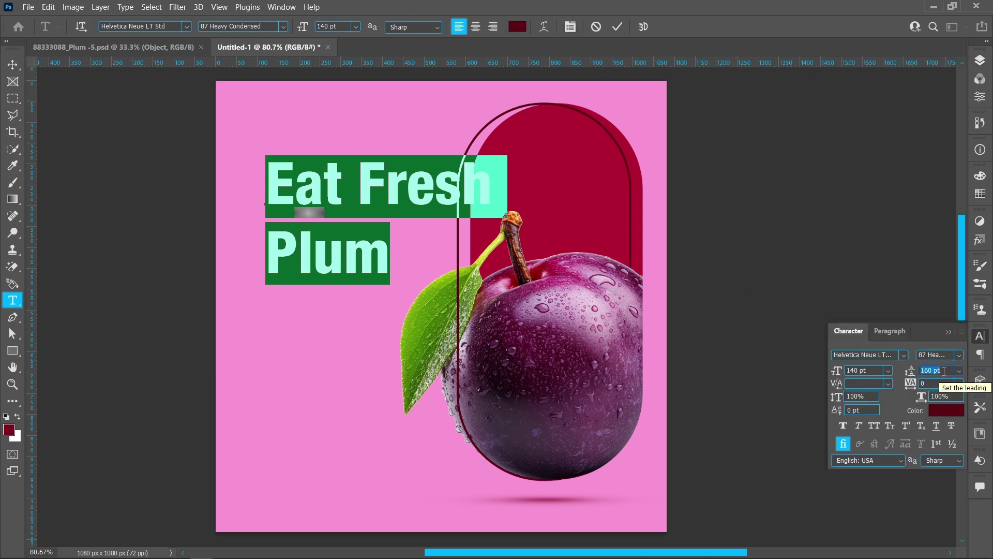
{"action": "key", "text": "Down"}
{"action": "key", "text": "Down"}
{"action": "key", "text": "Down"}
{"action": "key", "text": "Down"}
{"action": "key", "text": "Down"}
{"action": "key", "text": "Down"}
{"action": "key", "text": "Down"}
{"action": "key", "text": "Down"}
{"action": "key", "text": "Down"}
{"action": "key", "text": "Down"}
{"action": "key", "text": "Down"}
{"action": "key", "text": "Down"}
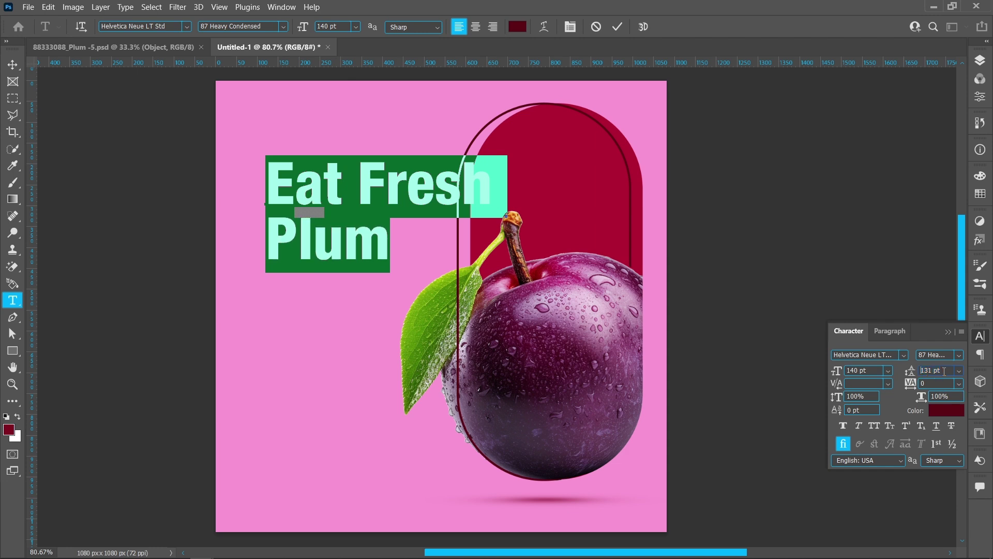
{"action": "key", "text": "Down"}
{"action": "key", "text": "Down"}
{"action": "key", "text": "Down"}
{"action": "left_click", "coordinate": [940, 370]}
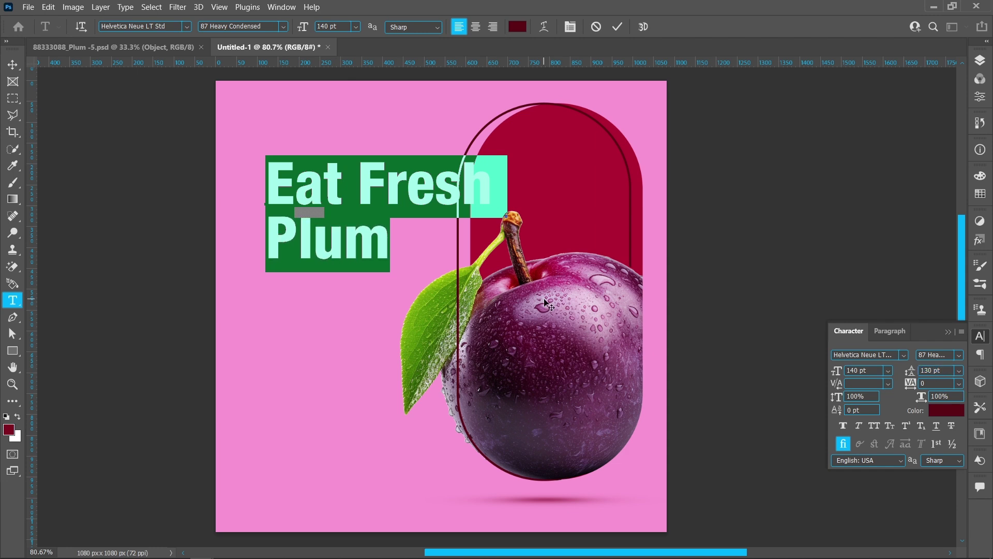
{"action": "left_click", "coordinate": [974, 61]}
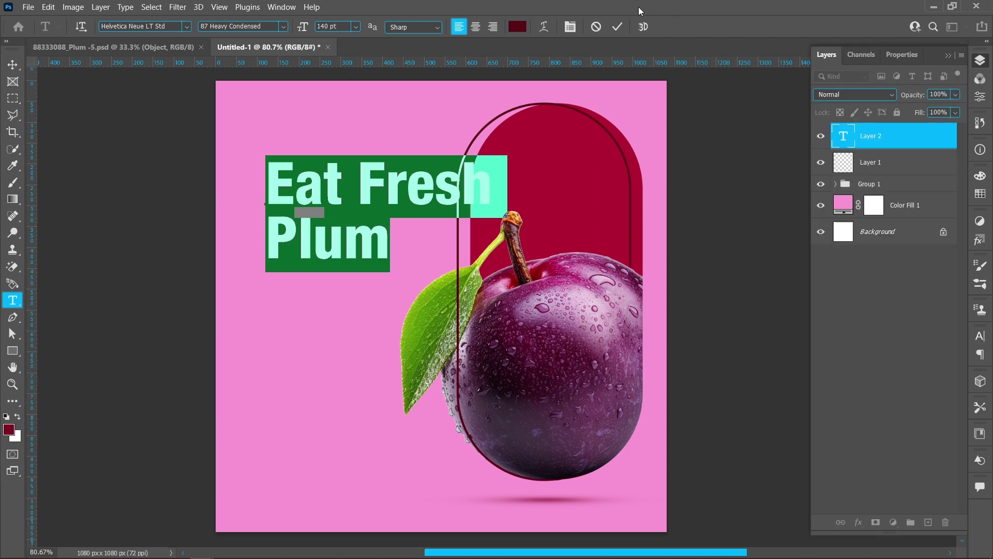
{"action": "left_click", "coordinate": [618, 27]}
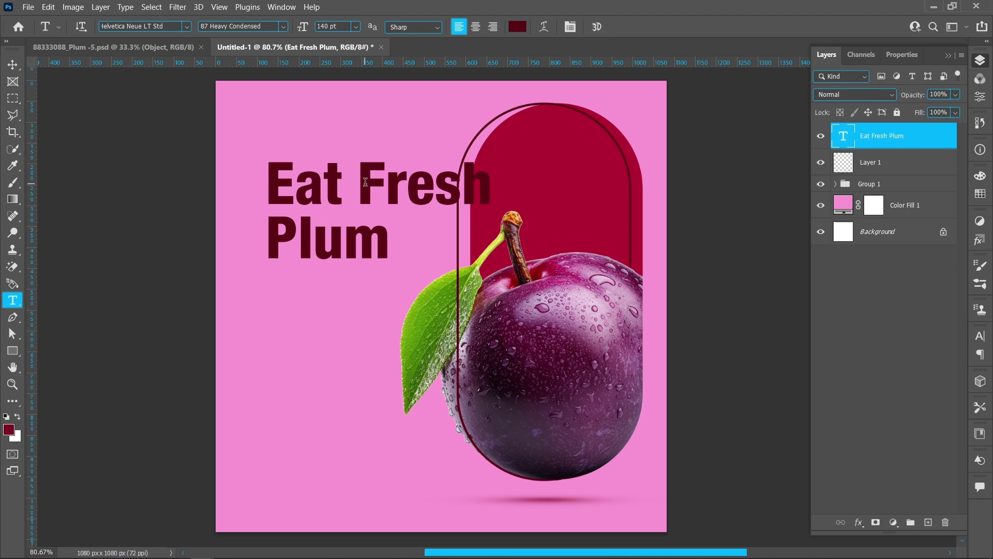
Move the headline left and down and resize it to about 130 pt.
{"action": "left_click", "coordinate": [13, 64]}
{"action": "left_click_drag", "start_coordinate": [330, 197], "coordinate": [295, 217]}
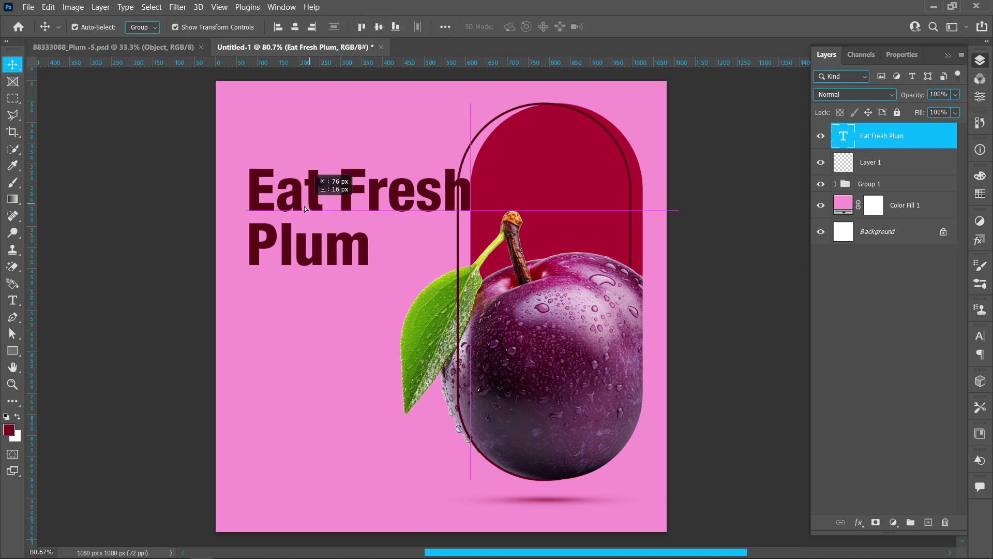
{"action": "double_click", "coordinate": [295, 218]}
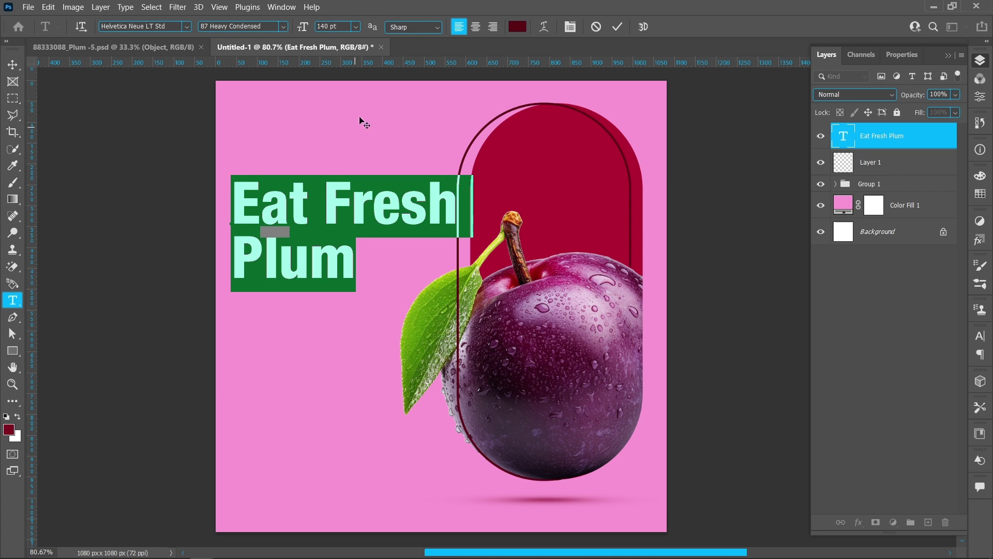
{"action": "scroll", "coordinate": [347, 24], "scroll_direction": "down", "scroll_amount": 10}
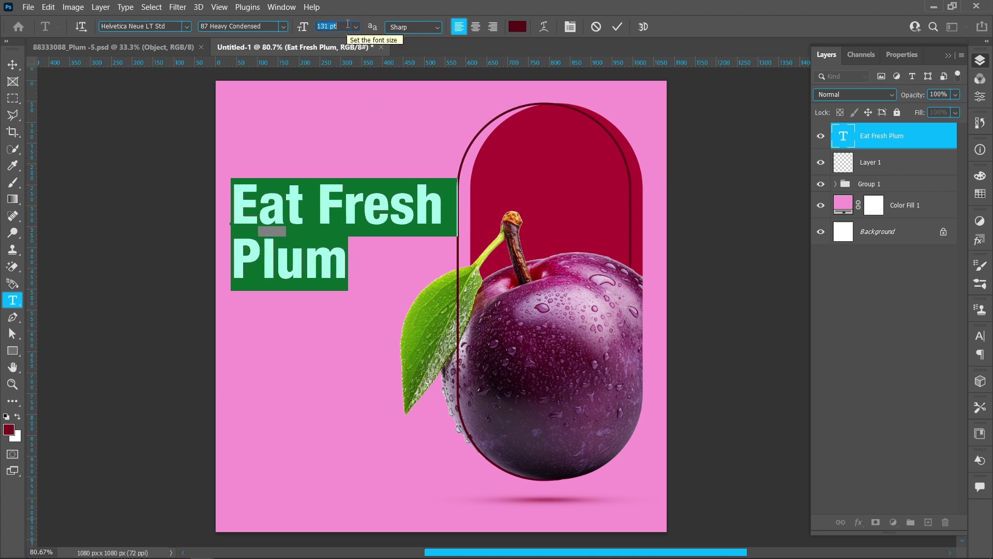
{"action": "key", "text": "ctrl+Return"}
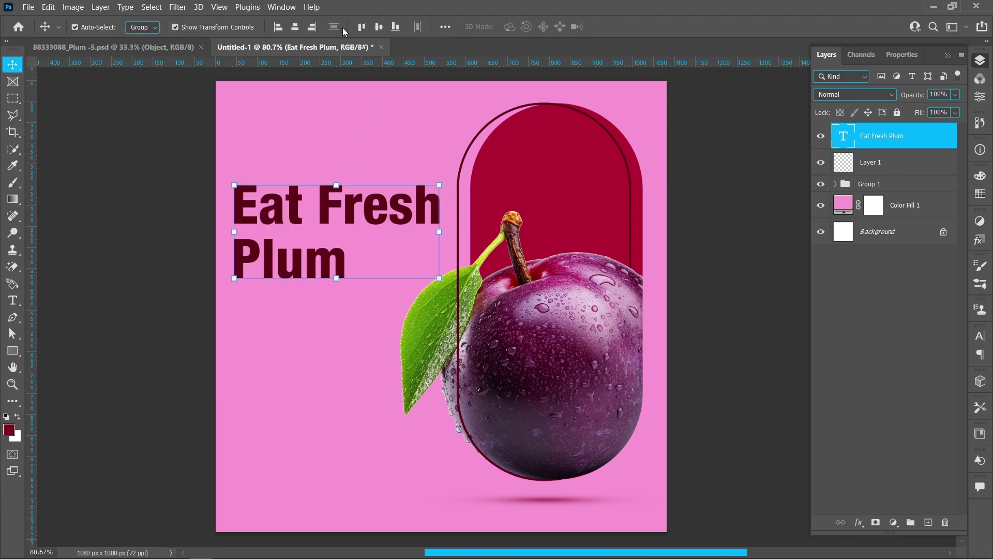
Nudge the headline up slightly.
{"action": "left_click", "coordinate": [160, 183]}
{"action": "left_click_drag", "start_coordinate": [329, 204], "coordinate": [329, 189]}
{"action": "left_click", "coordinate": [107, 229]}
Start a body text layer below the headline in Helvetica Regular, 20 pt.
{"action": "key", "text": "t"}
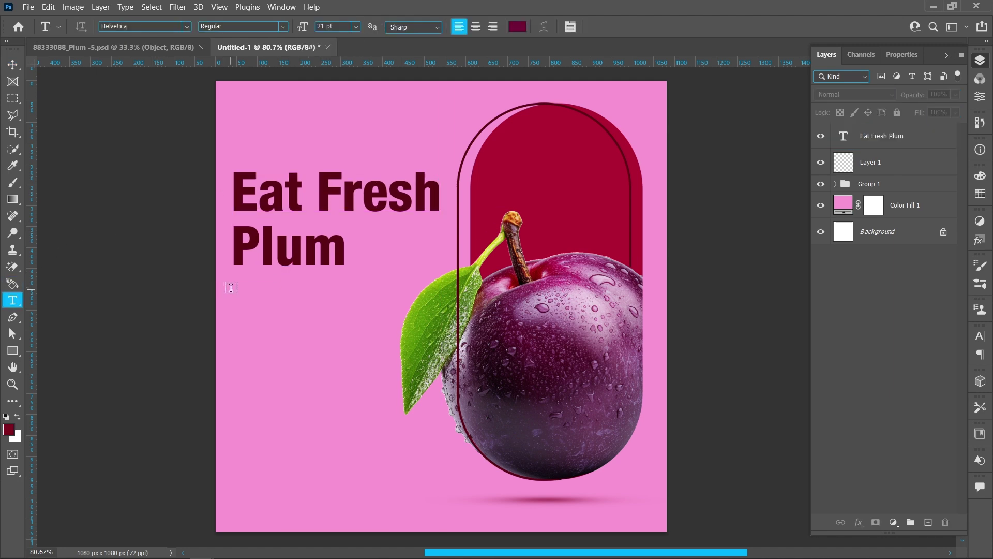
{"action": "left_click", "coordinate": [237, 288]}
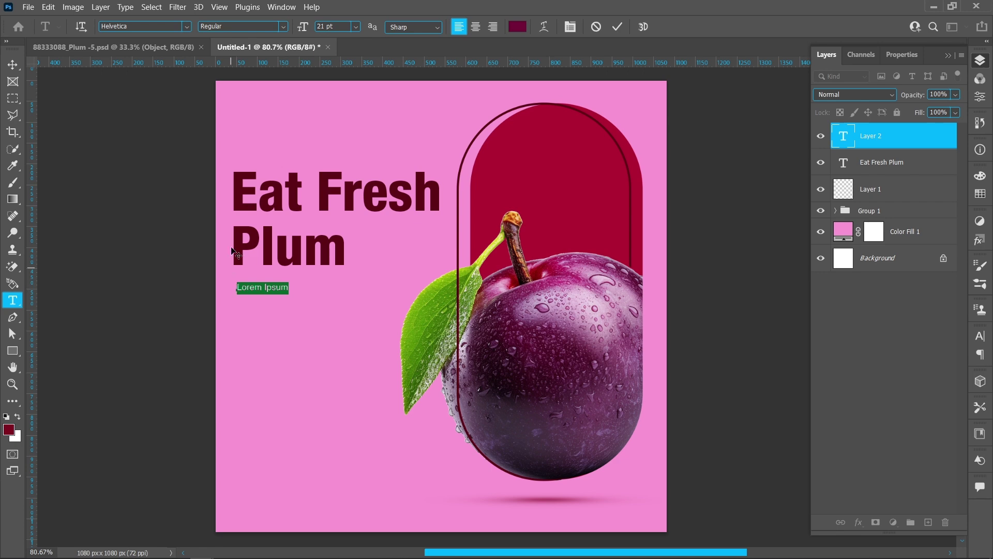
{"action": "left_click", "coordinate": [186, 27]}
{"action": "key", "text": "Escape"}
{"action": "left_click", "coordinate": [283, 27]}
{"action": "left_click", "coordinate": [221, 34]}
{"action": "left_click", "coordinate": [339, 26]}
{"action": "key", "text": "Down"}
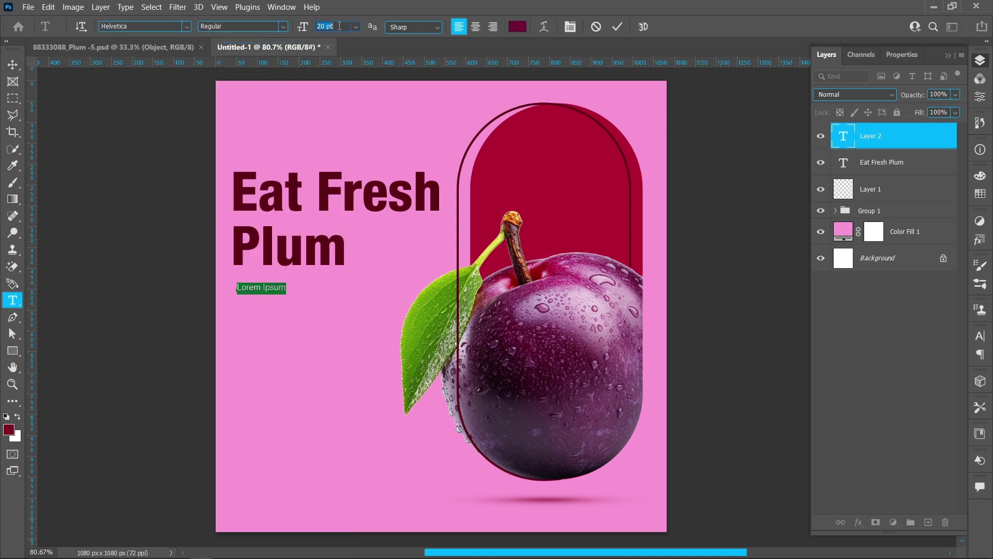
{"action": "key", "text": "Return"}
Paste the four-line paragraph in #5d0215 and align it to the headline's left edge.
{"action": "left_click", "coordinate": [517, 26]}
{"action": "left_click", "coordinate": [423, 187]}
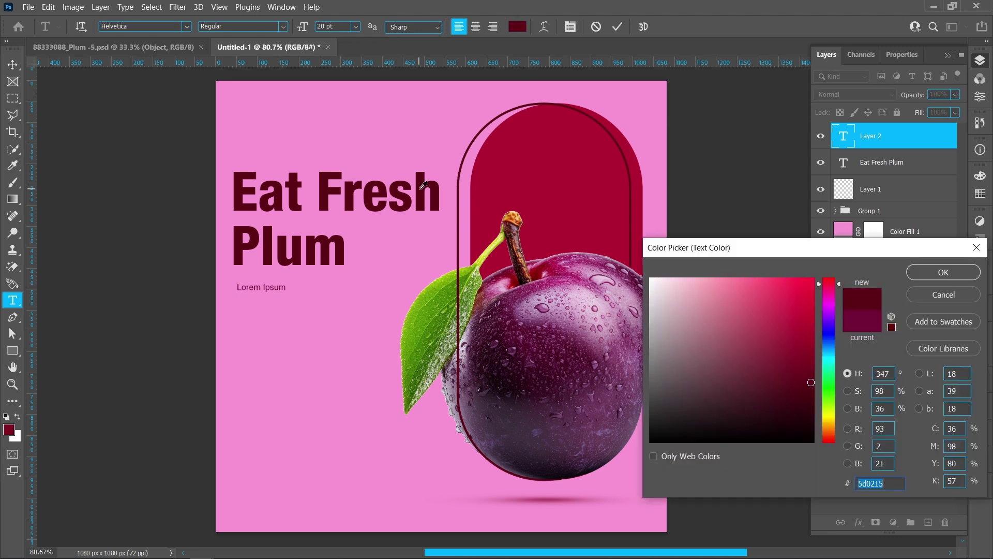
{"action": "left_click", "coordinate": [944, 272]}
{"action": "key", "text": "ctrl+v"}
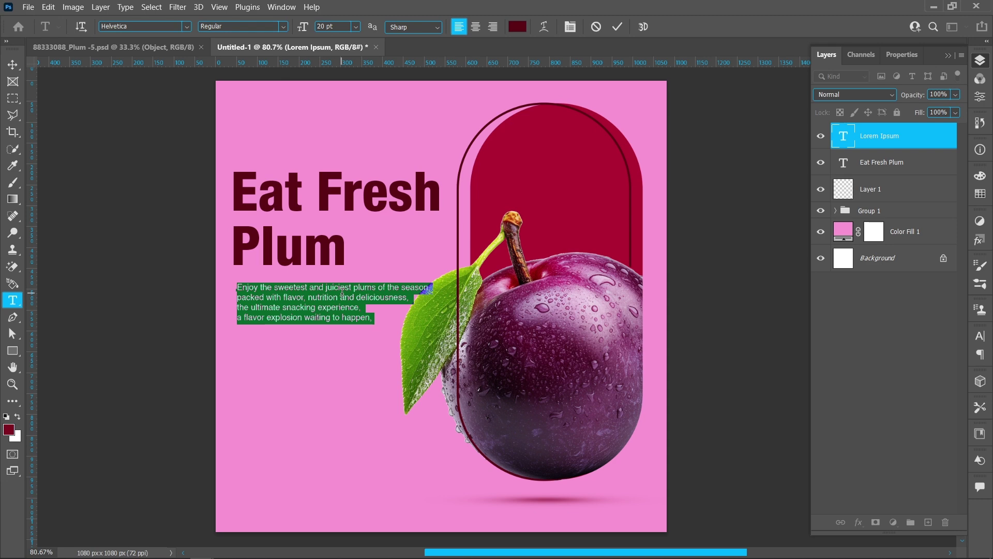
{"action": "left_click", "coordinate": [13, 65]}
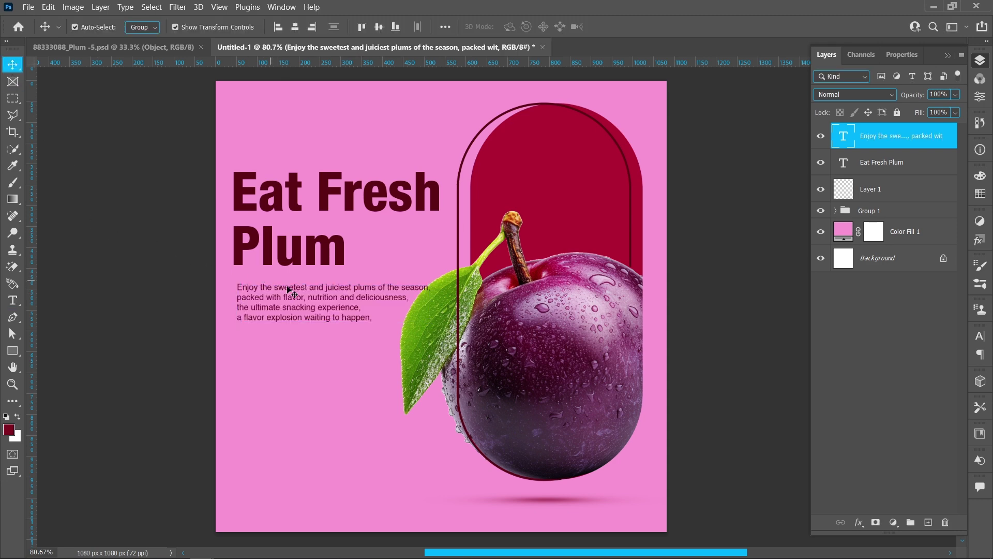
{"action": "left_click_drag", "start_coordinate": [303, 303], "coordinate": [299, 303]}
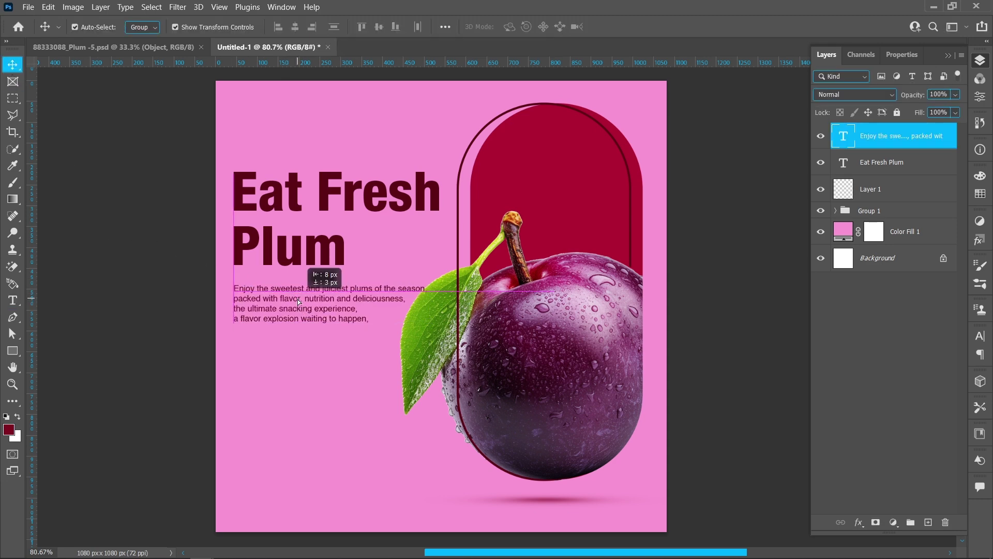
Scale Group 1 down to about 95.7% and nudge it up.
{"action": "left_click", "coordinate": [565, 309]}
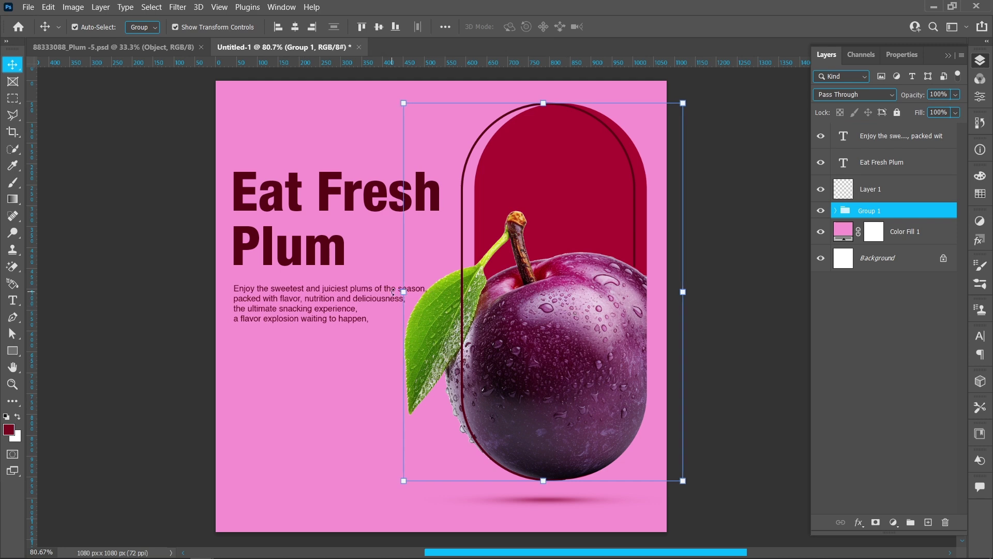
{"action": "left_click_drag", "start_coordinate": [400, 292], "coordinate": [414, 298]}
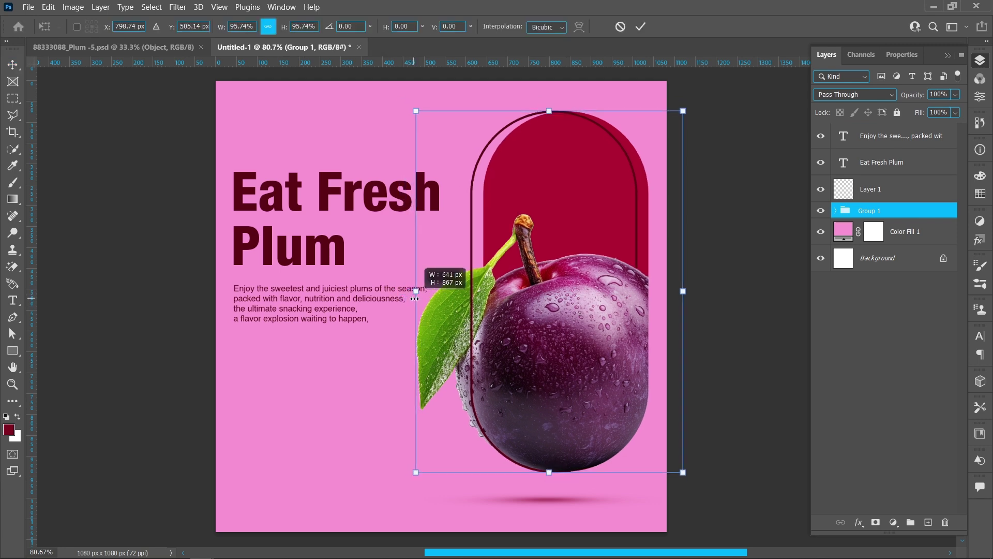
{"action": "left_click", "coordinate": [640, 26]}
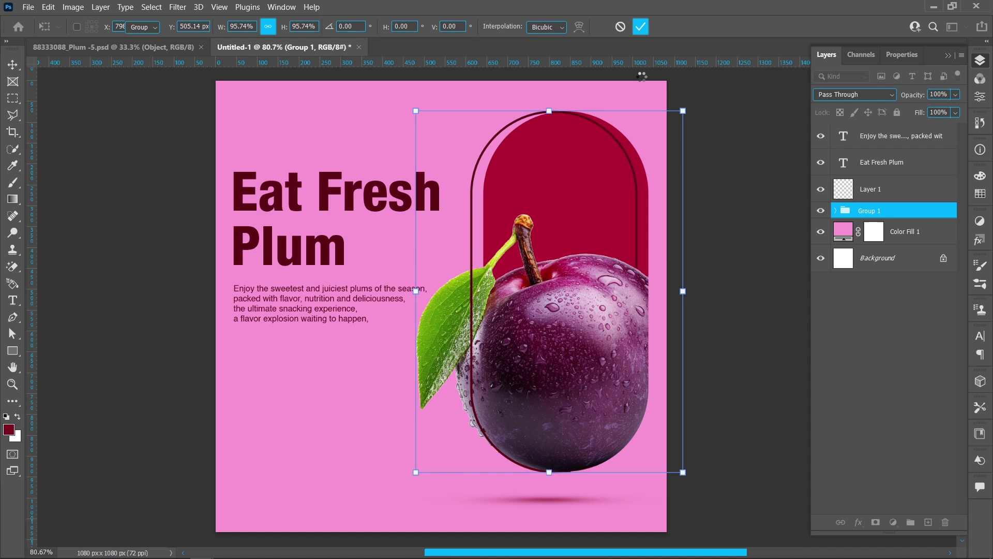
{"action": "key", "text": "Up"}
{"action": "key", "text": "Up"}
{"action": "key", "text": "Up"}
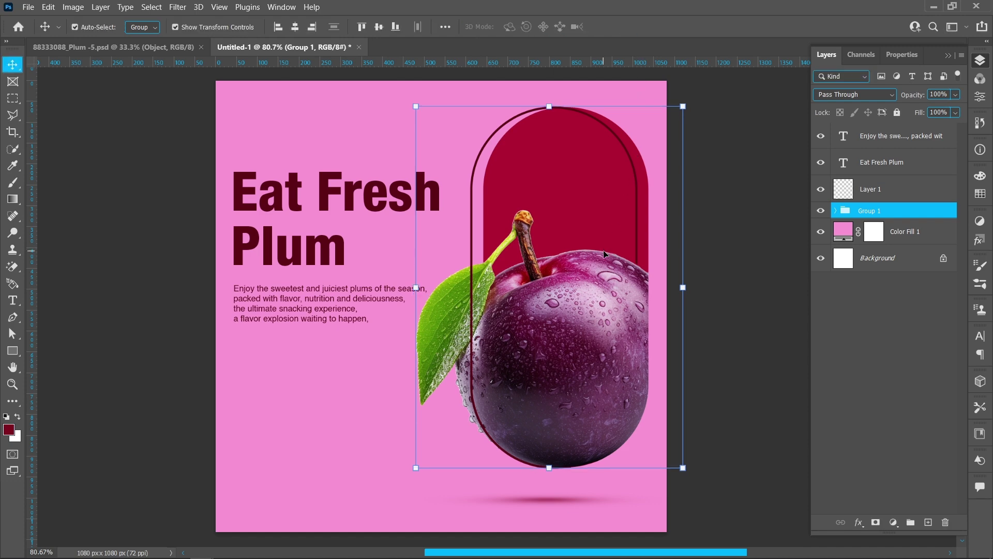
Nudge the Layer 1 shadow beneath the plum and expand Group 1.
{"action": "left_click", "coordinate": [899, 193]}
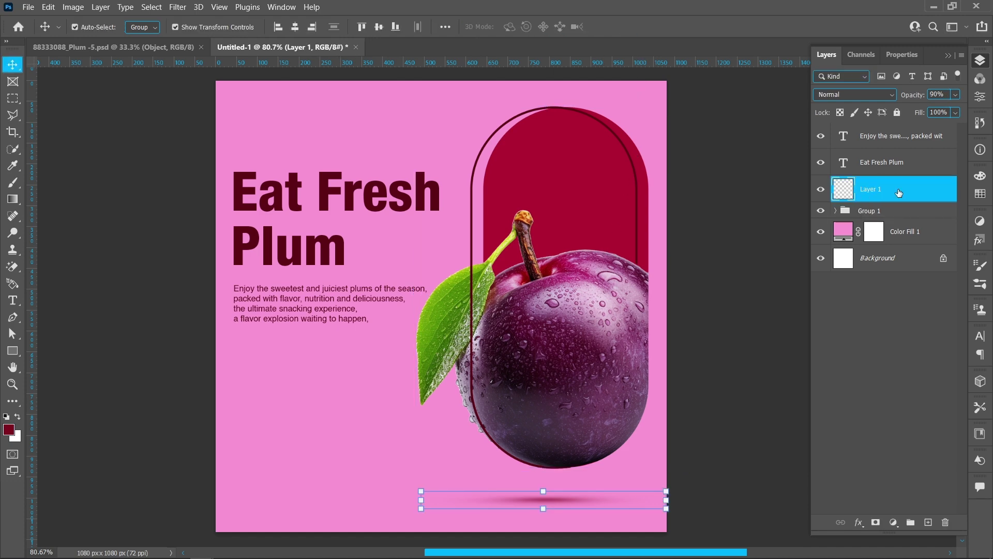
{"action": "key", "text": "Right"}
{"action": "key", "text": "Right"}
{"action": "key", "text": "Right"}
{"action": "key", "text": "Right"}
{"action": "key", "text": "Right"}
{"action": "key", "text": "Right"}
{"action": "key", "text": "Right"}
{"action": "key", "text": "Right"}
{"action": "key", "text": "Right"}
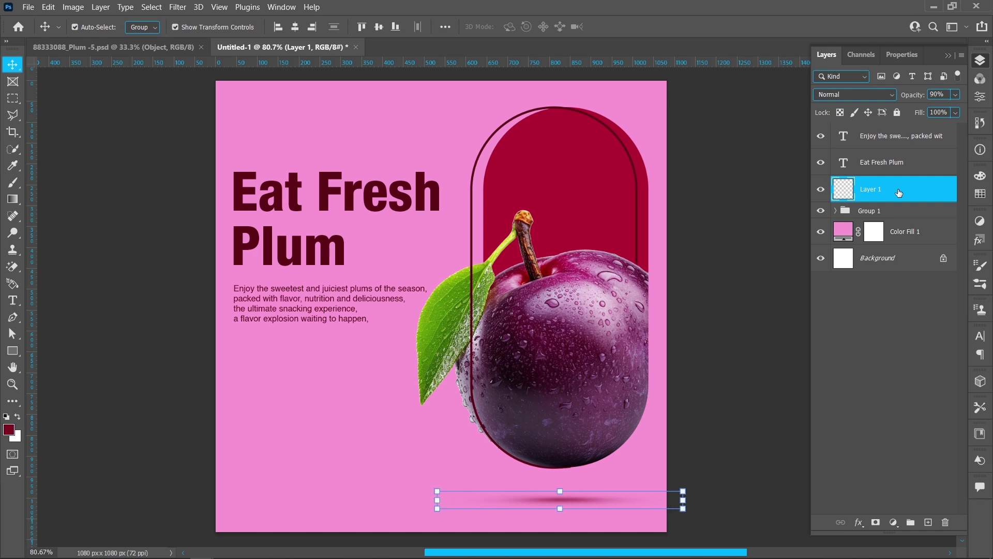
{"action": "key", "text": "Right"}
{"action": "key", "text": "Right"}
{"action": "key", "text": "Right"}
{"action": "key", "text": "Left"}
{"action": "key", "text": "Left"}
{"action": "key", "text": "Left"}
{"action": "key", "text": "Up"}
{"action": "key", "text": "Up"}
{"action": "key", "text": "Up"}
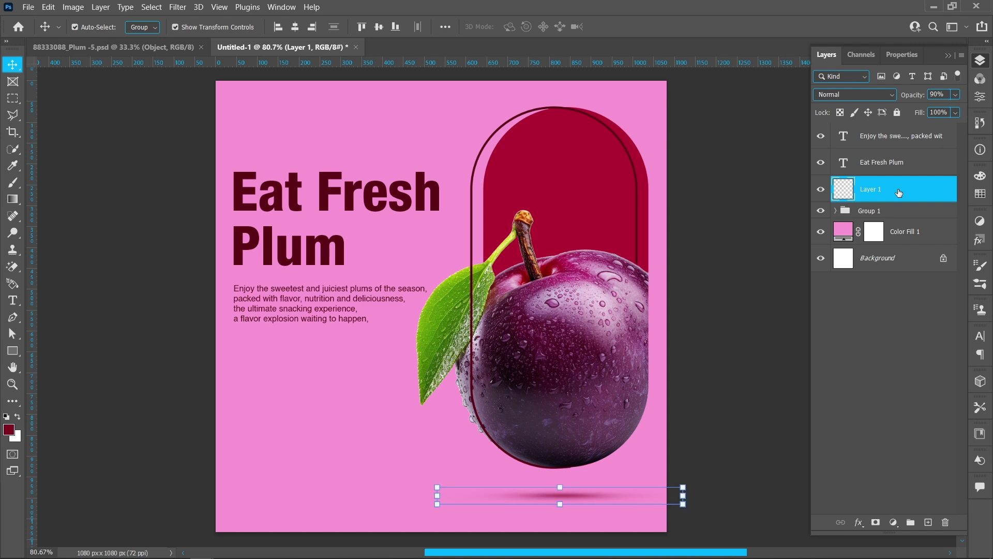
{"action": "key", "text": "Down"}
{"action": "key", "text": "Down"}
{"action": "left_click", "coordinate": [586, 223]}
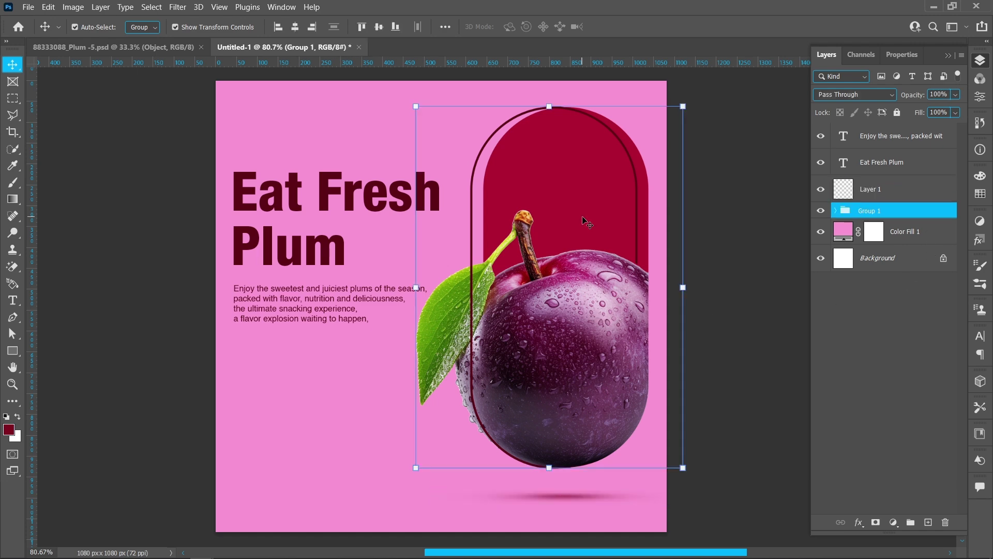
{"action": "left_click", "coordinate": [836, 211]}
Add an Inner Shadow to Rectangle 1 copy with angle 0 and a reduced size.
{"action": "left_click", "coordinate": [887, 314]}
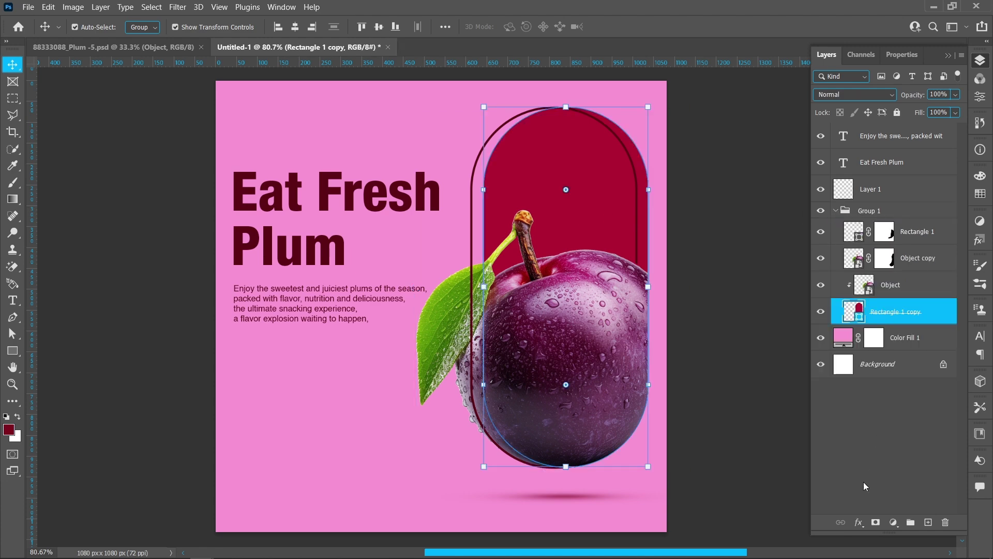
{"action": "left_click", "coordinate": [859, 521]}
{"action": "left_click", "coordinate": [874, 442]}
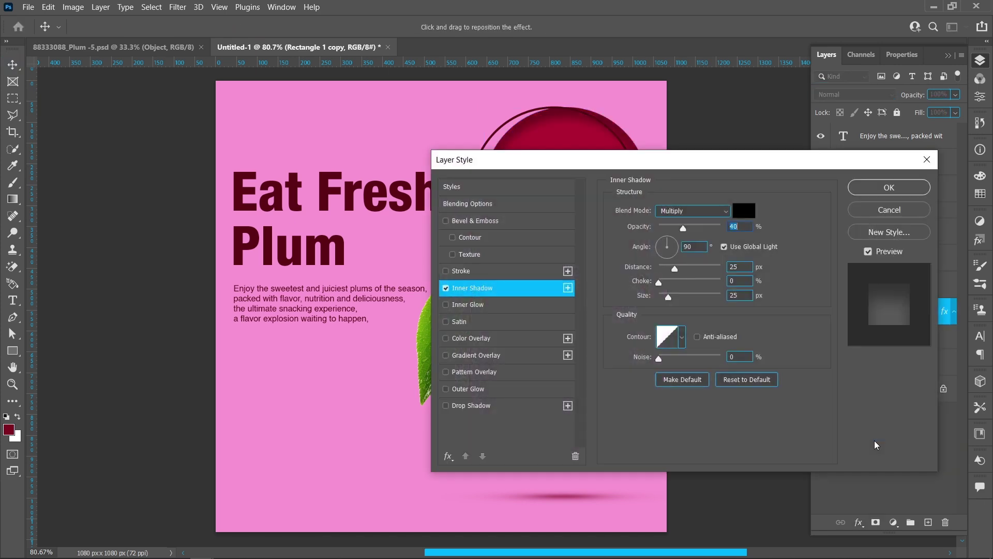
{"action": "left_click_drag", "start_coordinate": [770, 169], "coordinate": [308, 149]}
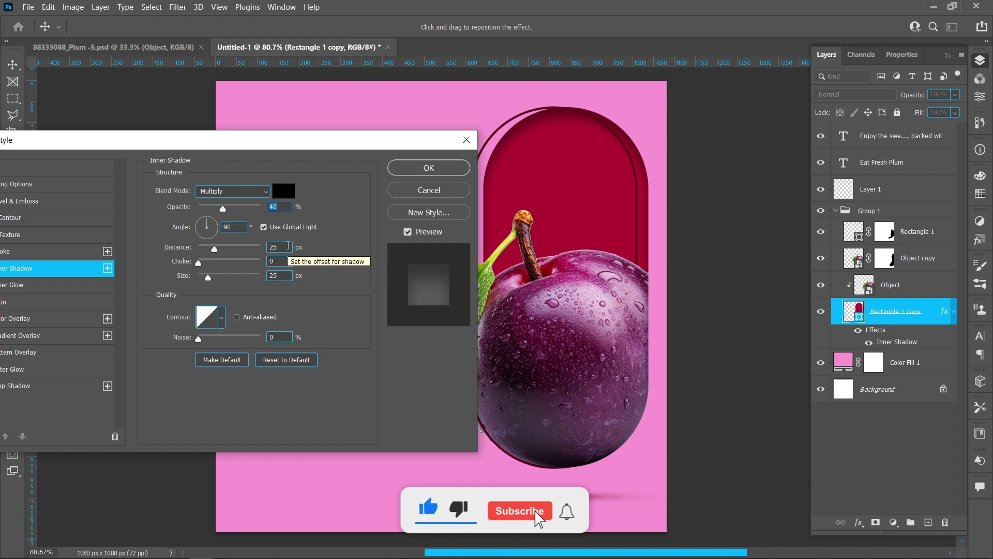
{"action": "key", "text": "Down"}
{"action": "key", "text": "Down"}
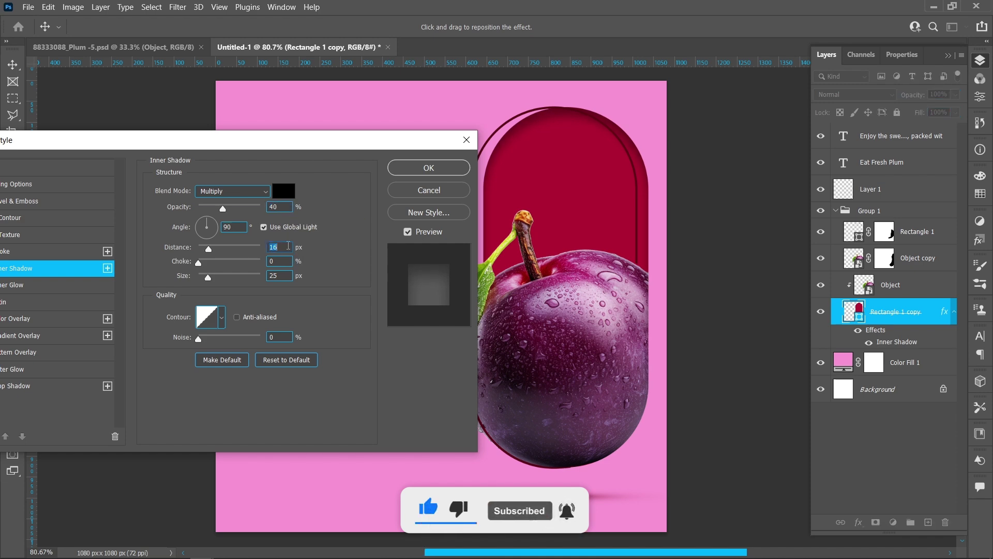
{"action": "key", "text": "Up"}
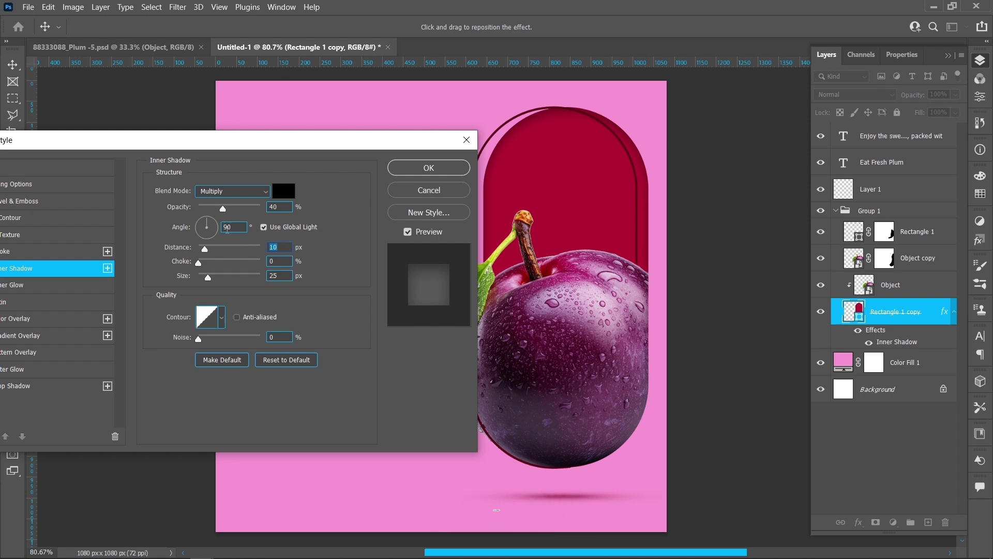
{"action": "double_click", "coordinate": [231, 228]}
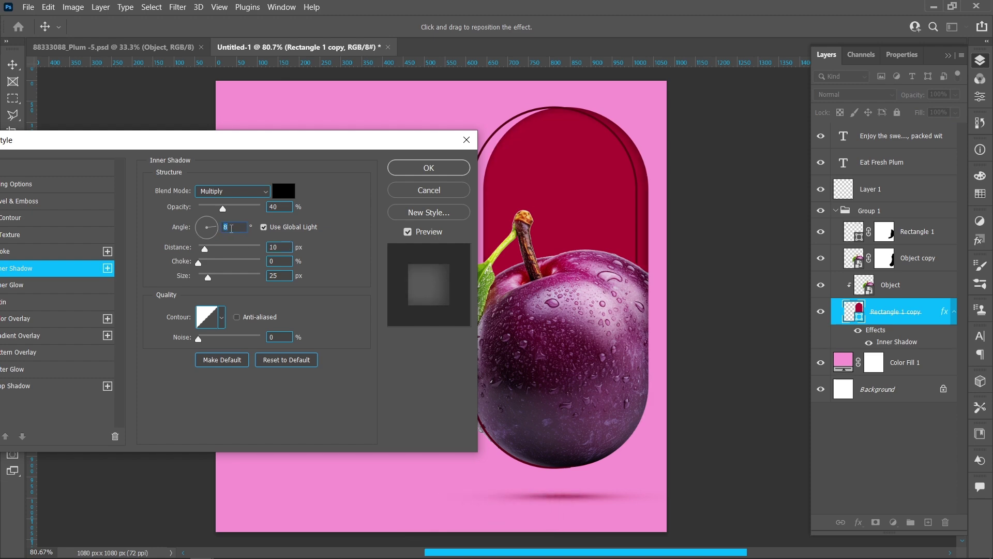
{"action": "key", "text": "Down"}
{"action": "key", "text": "Down"}
{"action": "key", "text": "Down"}
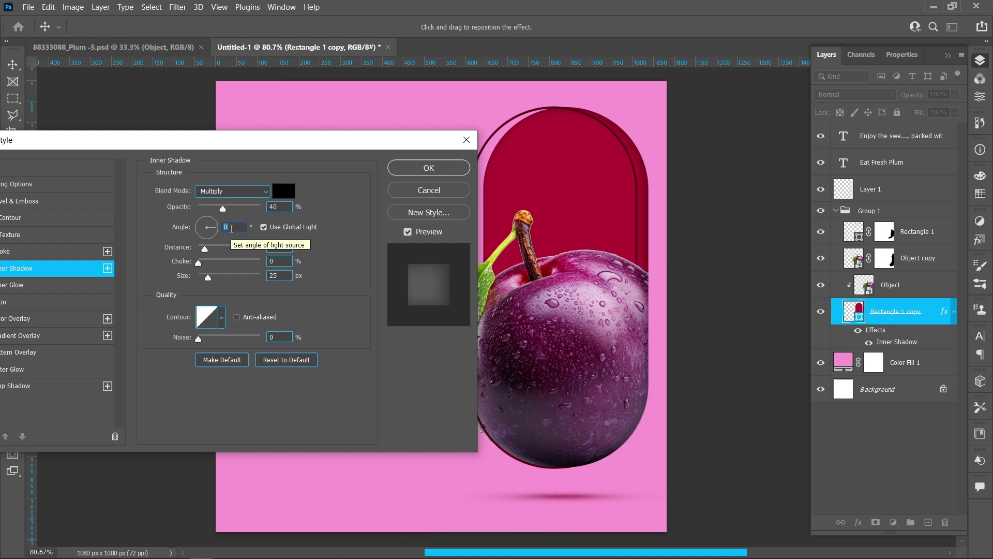
{"action": "double_click", "coordinate": [288, 274]}
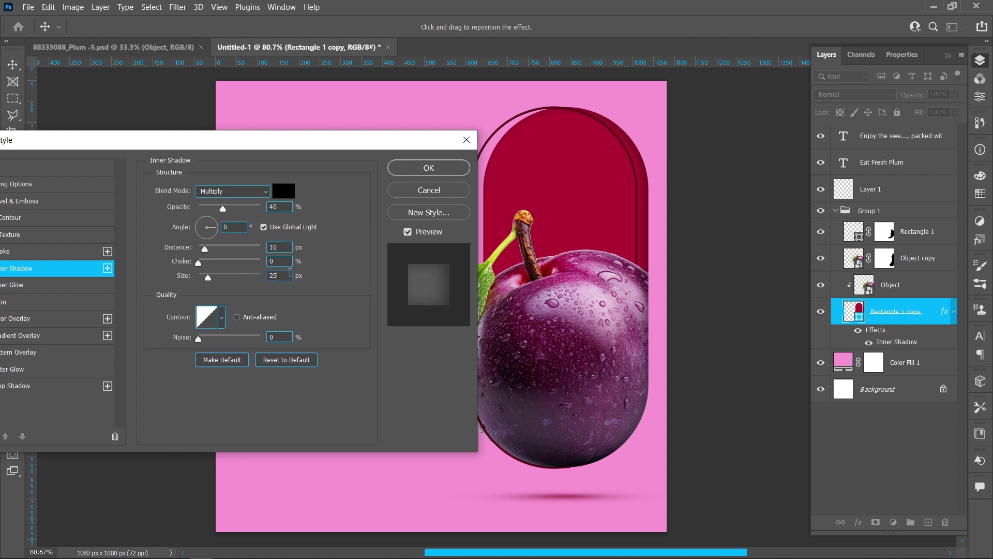
{"action": "key", "text": "Down"}
{"action": "key", "text": "Down"}
{"action": "key", "text": "Down"}
Set the inner shadow to distance 15, choke 5, size 15, opacity 35, dark maroon.
{"action": "left_click", "coordinate": [285, 247]}
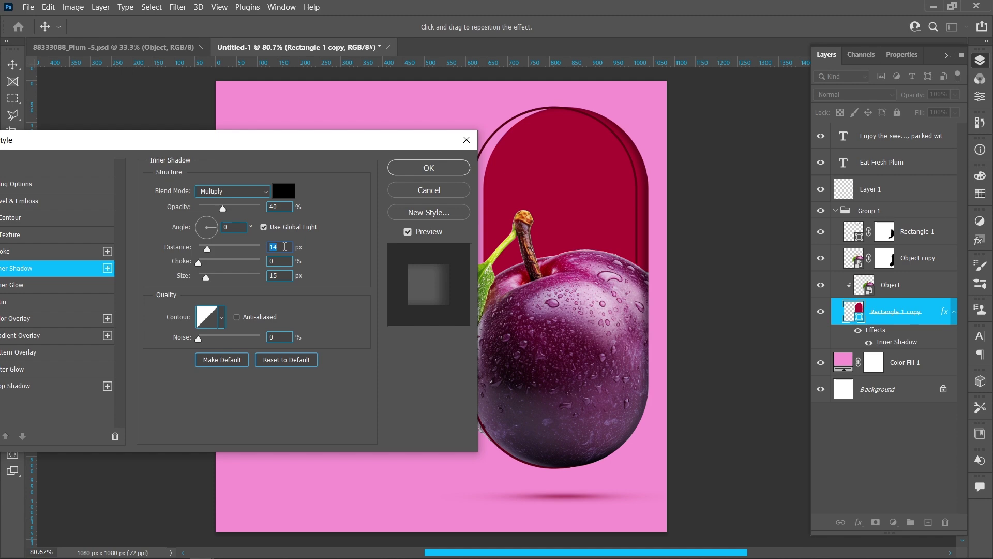
{"action": "left_click", "coordinate": [284, 261]}
{"action": "left_click", "coordinate": [284, 208]}
{"action": "type", "text": "35"}
{"action": "left_click", "coordinate": [284, 191]}
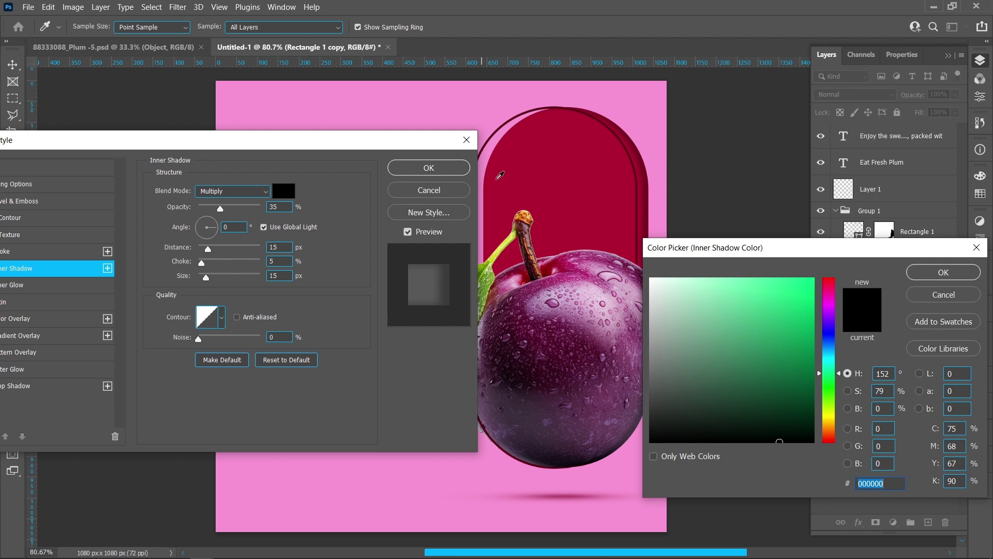
{"action": "left_click", "coordinate": [520, 112]}
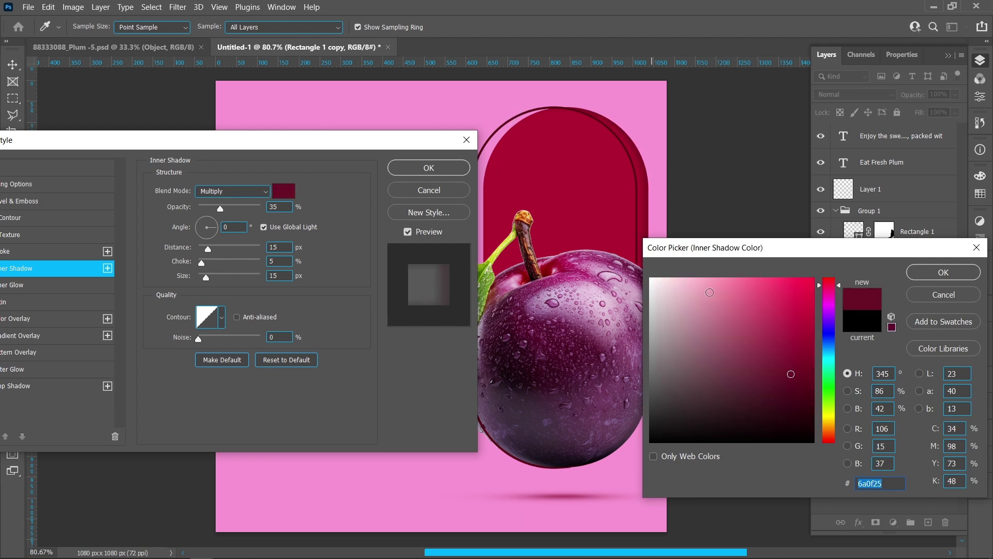
{"action": "left_click", "coordinate": [807, 381]}
{"action": "left_click", "coordinate": [944, 272]}
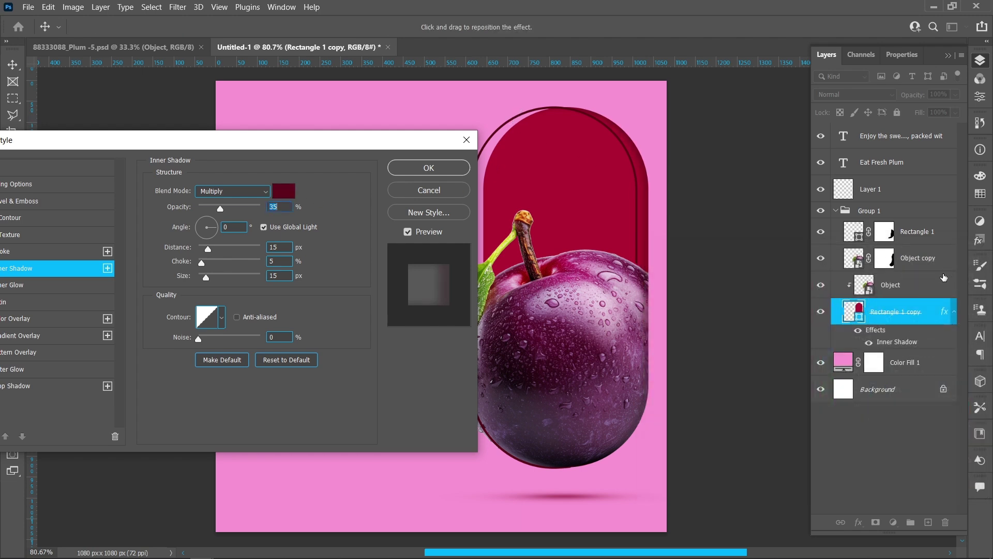
Apply the inner shadow and draw a bar below the body copy.
{"action": "left_click", "coordinate": [433, 166]}
{"action": "left_click", "coordinate": [166, 208]}
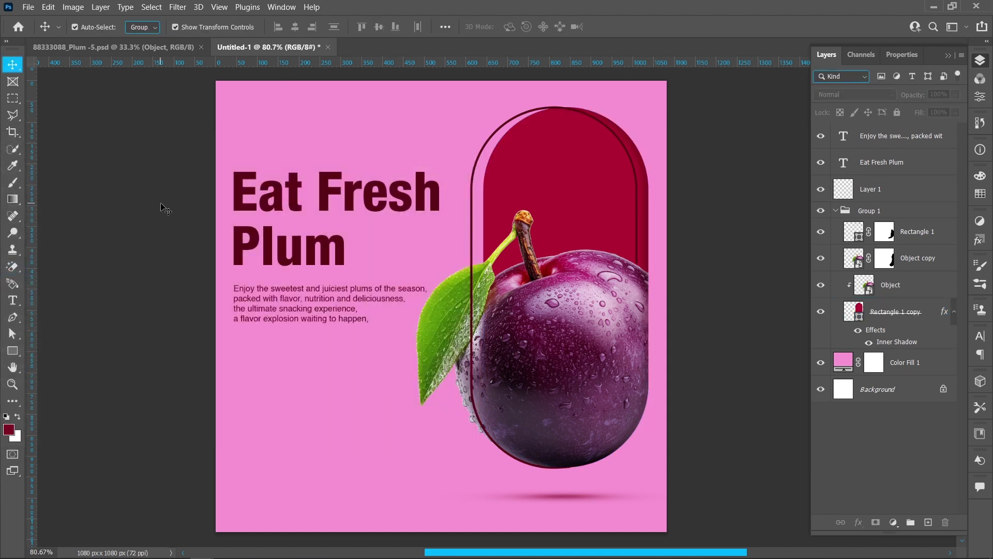
{"action": "left_click", "coordinate": [12, 350]}
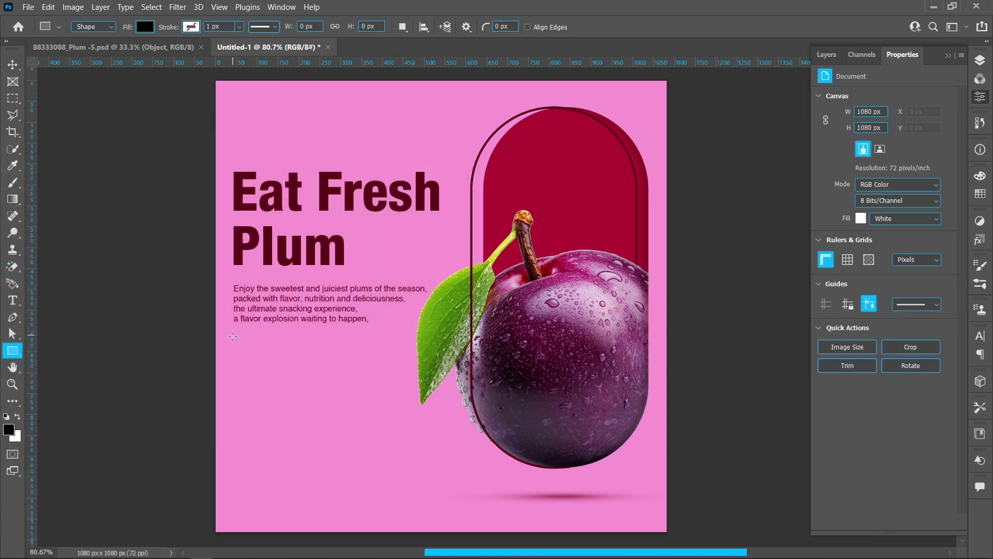
{"action": "left_click_drag", "start_coordinate": [233, 335], "coordinate": [334, 359]}
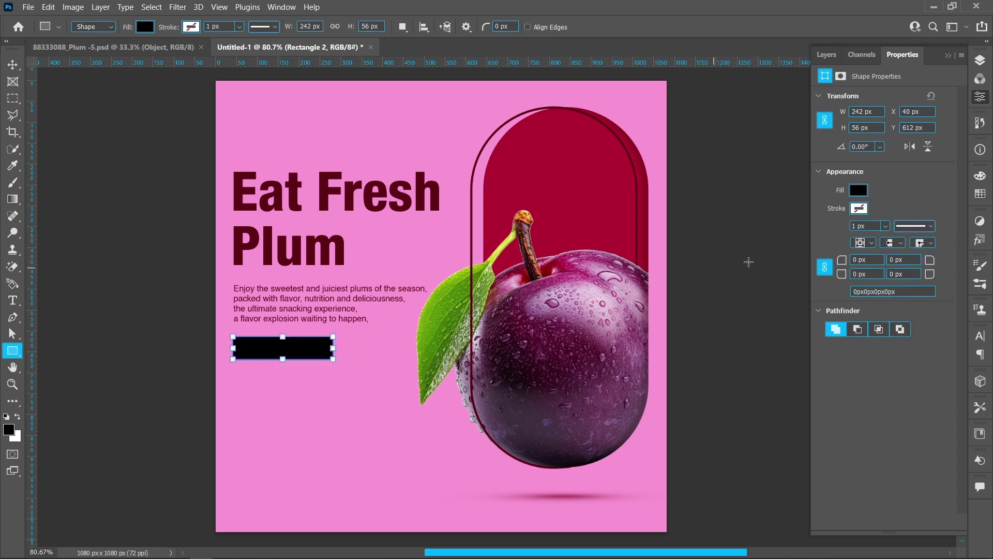
Fill the bar with the headline's dark maroon and fully round its corners.
{"action": "left_click", "coordinate": [853, 192]}
{"action": "left_click", "coordinate": [977, 215]}
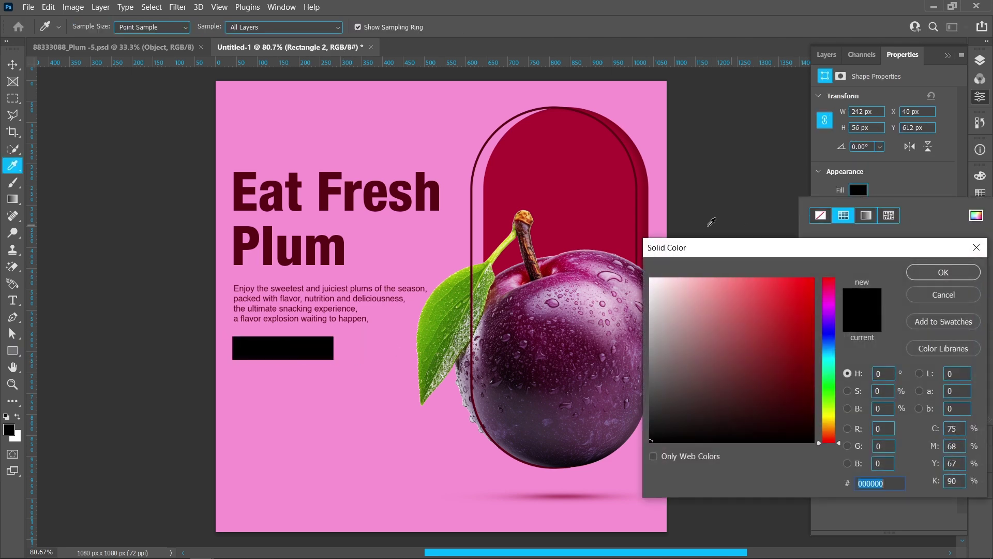
{"action": "left_click", "coordinate": [436, 201]}
{"action": "left_click", "coordinate": [929, 277]}
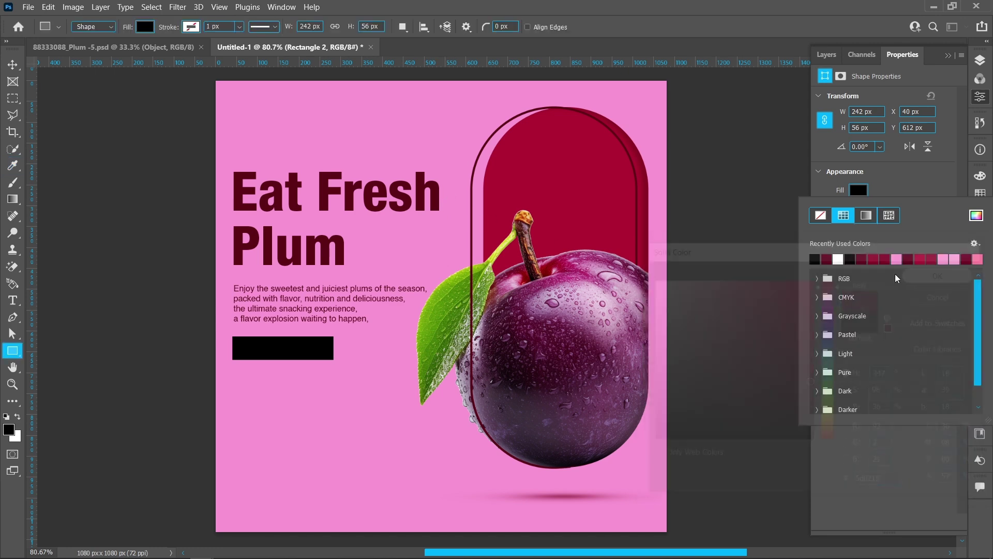
{"action": "left_click", "coordinate": [13, 63]}
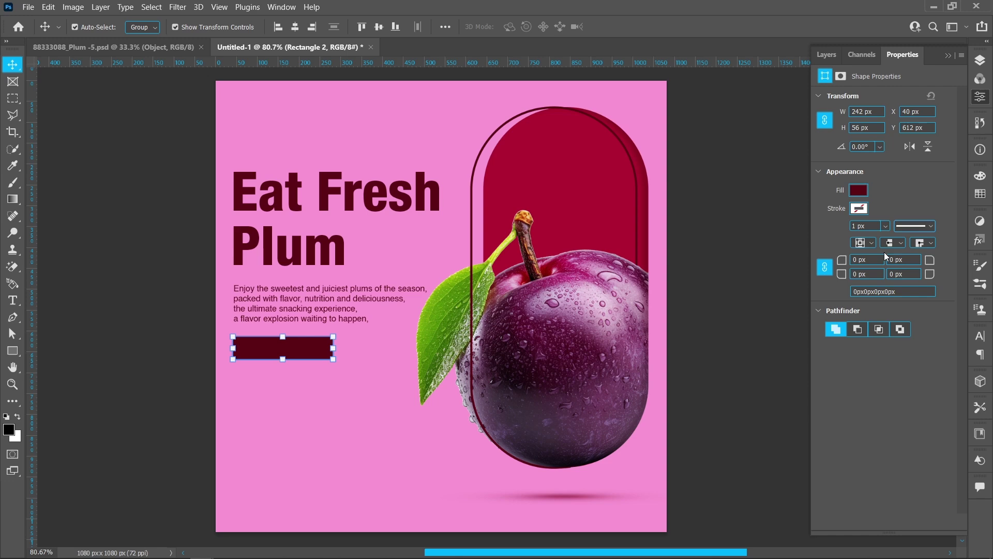
{"action": "left_click", "coordinate": [842, 259]}
{"action": "type", "text": "28"}
{"action": "key", "text": "Return"}
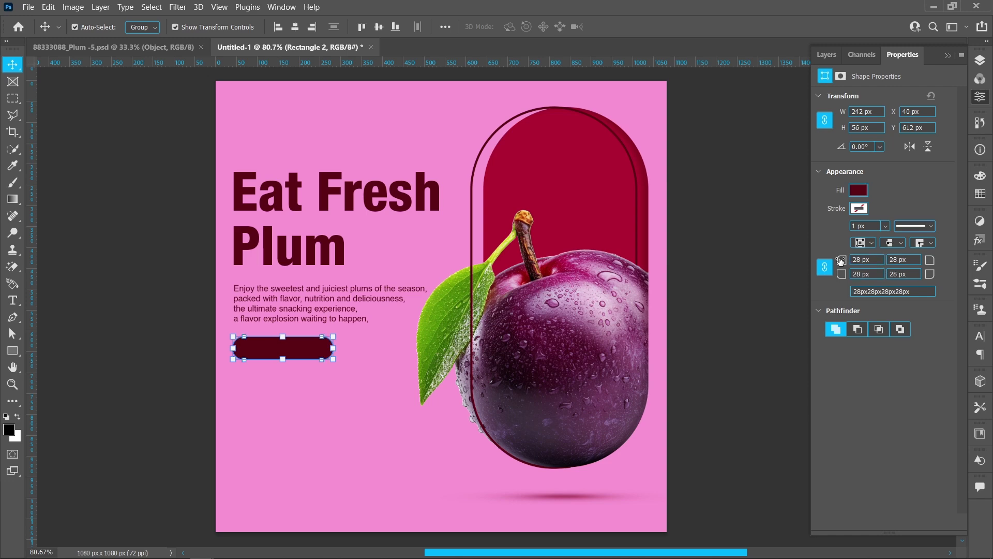
Lower the button shape a few pixels further below the paragraph.
{"action": "left_click_drag", "start_coordinate": [290, 348], "coordinate": [293, 353]}
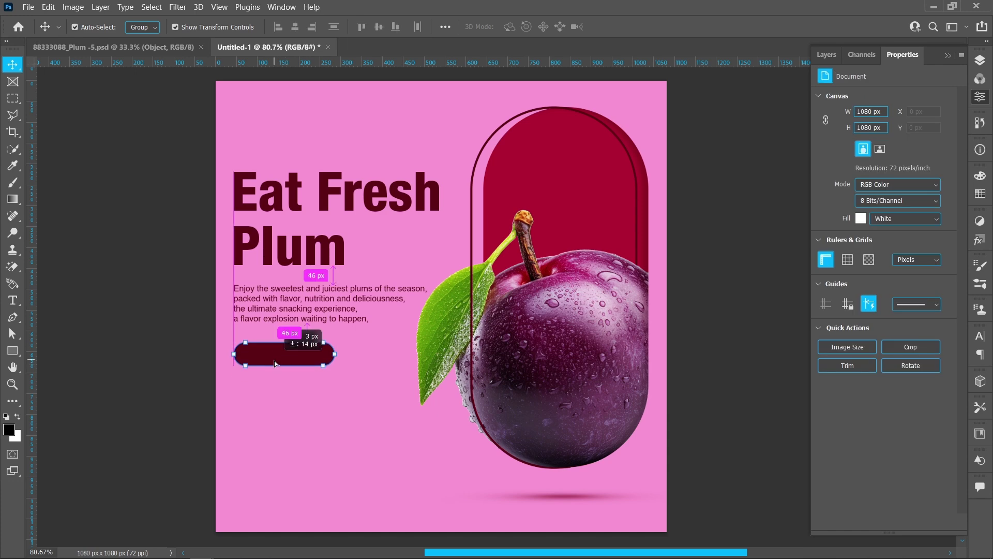
{"action": "left_click_drag", "start_coordinate": [292, 310], "coordinate": [291, 314]}
{"action": "left_click_drag", "start_coordinate": [278, 349], "coordinate": [277, 358]}
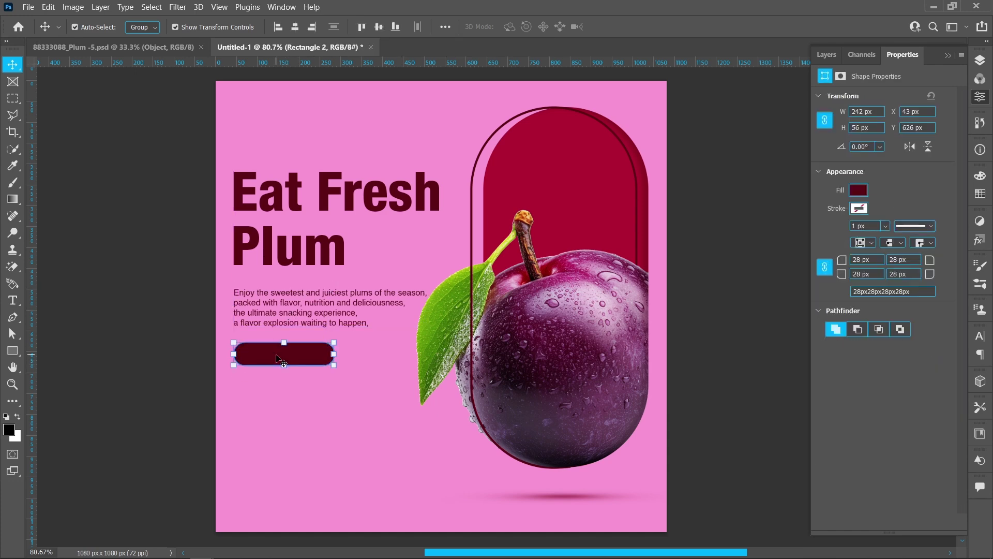
Set the Eat Fresh Plum headline's leading to 115 pt.
{"action": "left_click", "coordinate": [181, 341]}
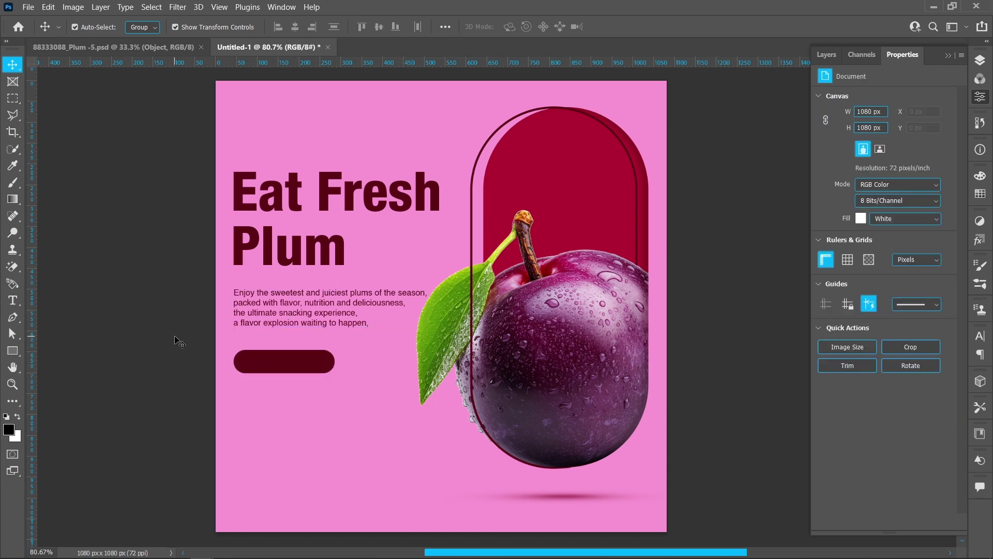
{"action": "left_click", "coordinate": [308, 261]}
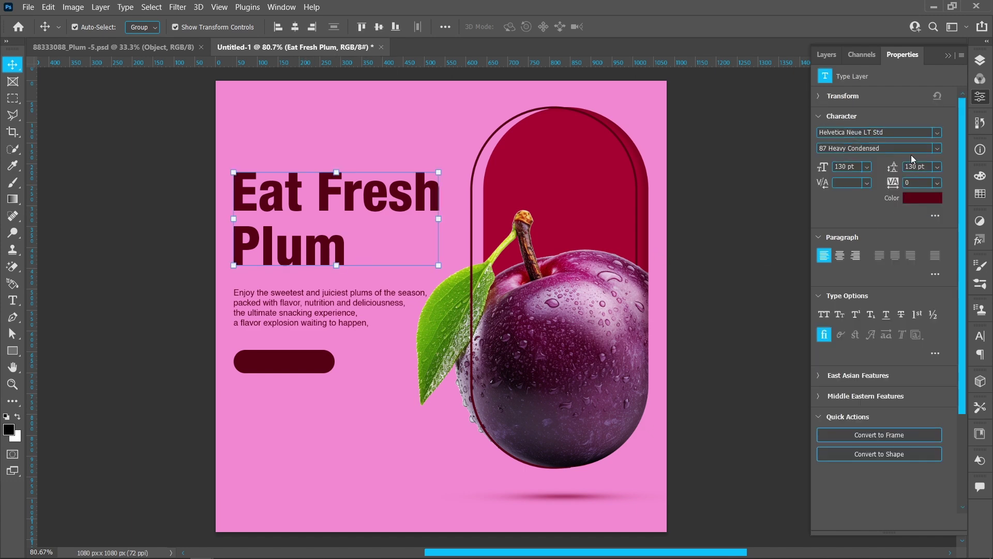
{"action": "left_click", "coordinate": [918, 165]}
{"action": "scroll", "coordinate": [918, 166], "scroll_direction": "down", "scroll_amount": 1}
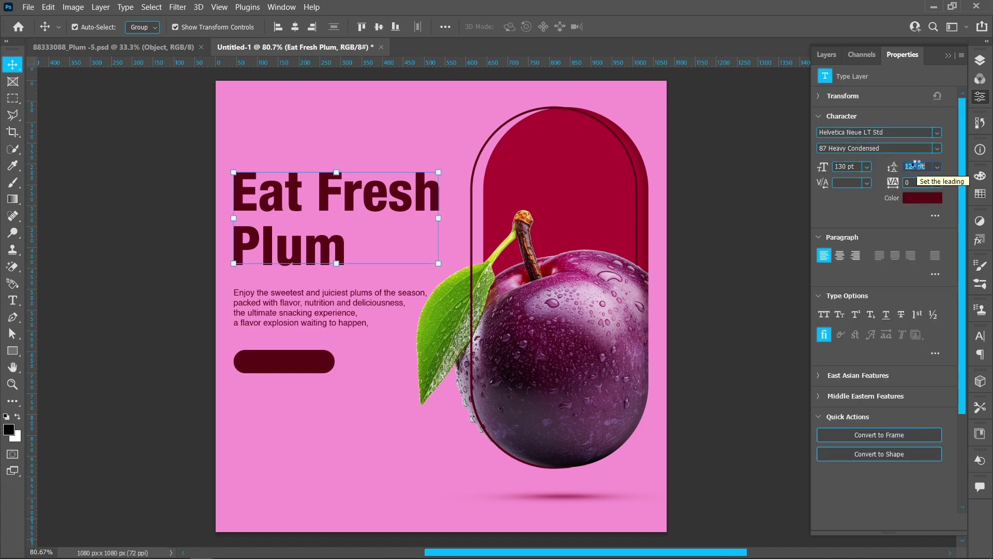
{"action": "scroll", "coordinate": [918, 167], "scroll_direction": "down", "scroll_amount": 1}
{"action": "scroll", "coordinate": [919, 168], "scroll_direction": "down", "scroll_amount": 1}
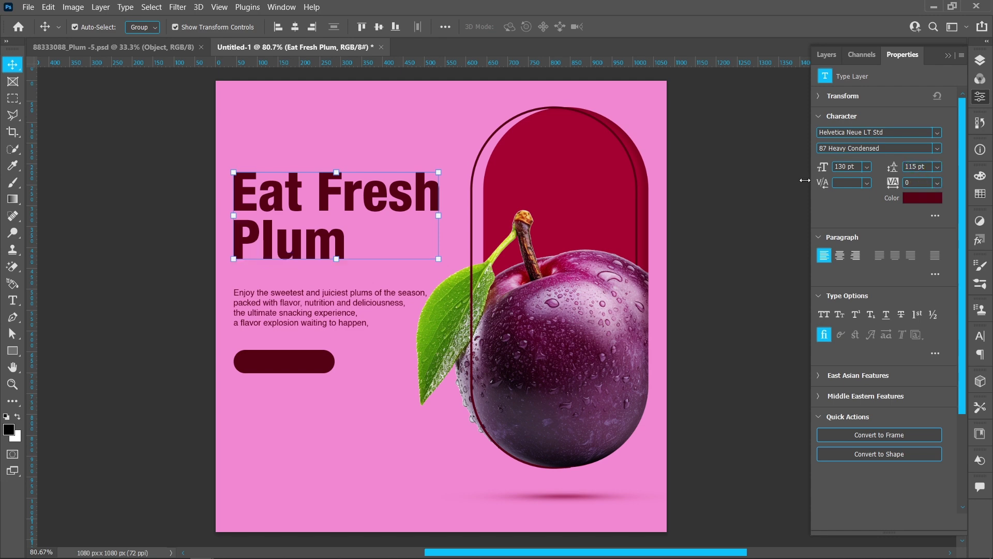
Nudge the body copy and button shape into place, then deselect.
{"action": "left_click", "coordinate": [323, 303]}
{"action": "key", "text": "Up"}
{"action": "key", "text": "Up"}
{"action": "key", "text": "Up"}
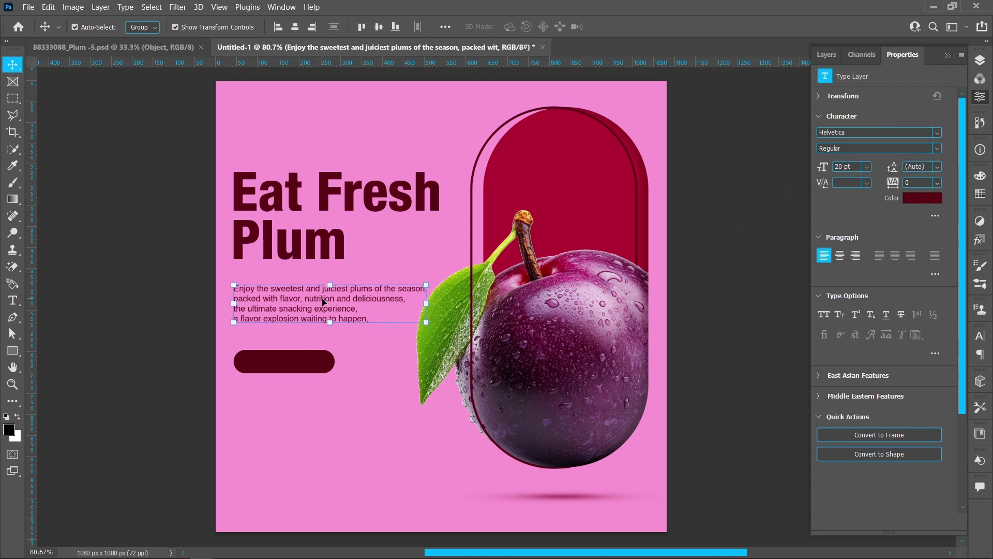
{"action": "left_click", "coordinate": [281, 362]}
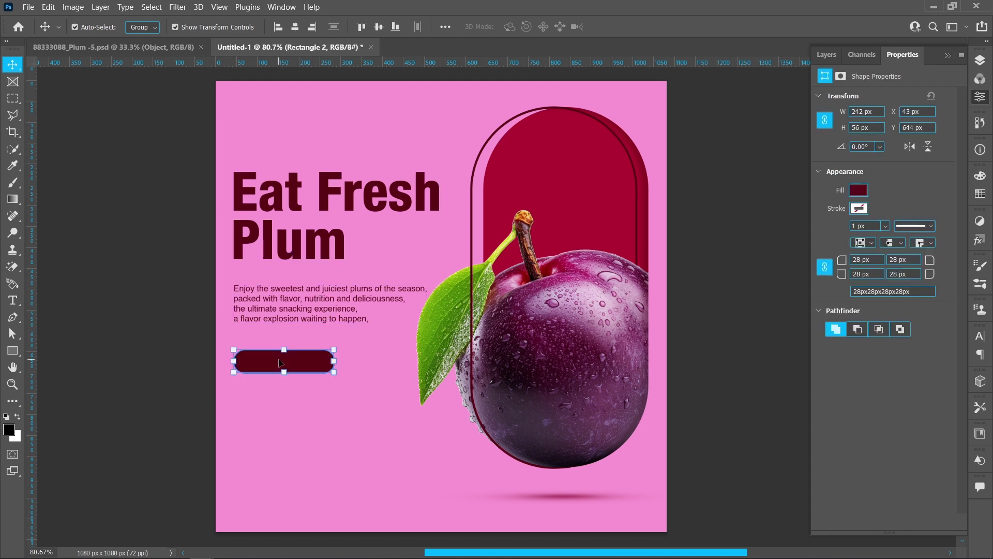
{"action": "key", "text": "Up"}
{"action": "key", "text": "Up"}
{"action": "key", "text": "Up"}
{"action": "left_click", "coordinate": [324, 300]}
{"action": "key", "text": "Up"}
{"action": "key", "text": "Up"}
{"action": "key", "text": "Up"}
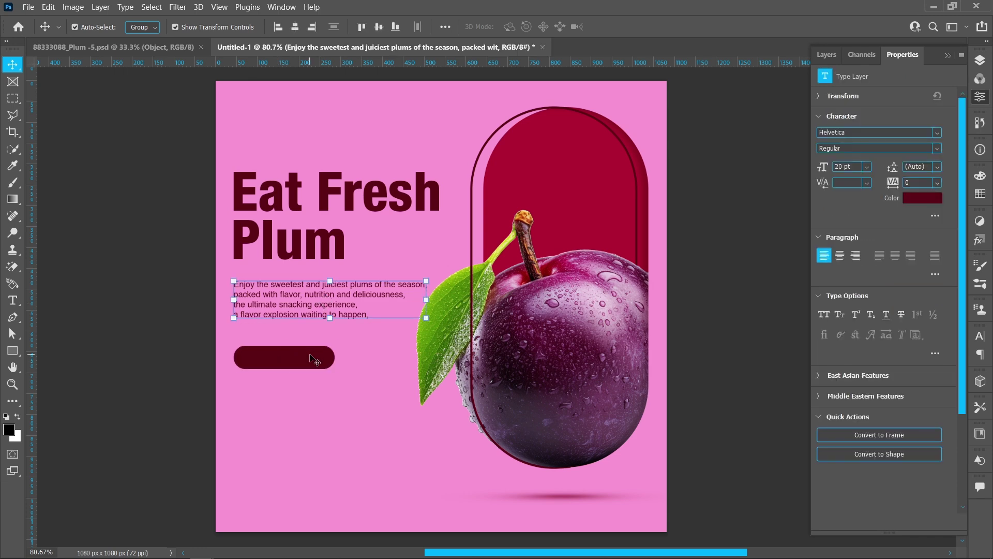
{"action": "left_click", "coordinate": [314, 359]}
{"action": "key", "text": "Down"}
{"action": "key", "text": "Down"}
{"action": "key", "text": "Down"}
{"action": "left_click", "coordinate": [694, 346]}
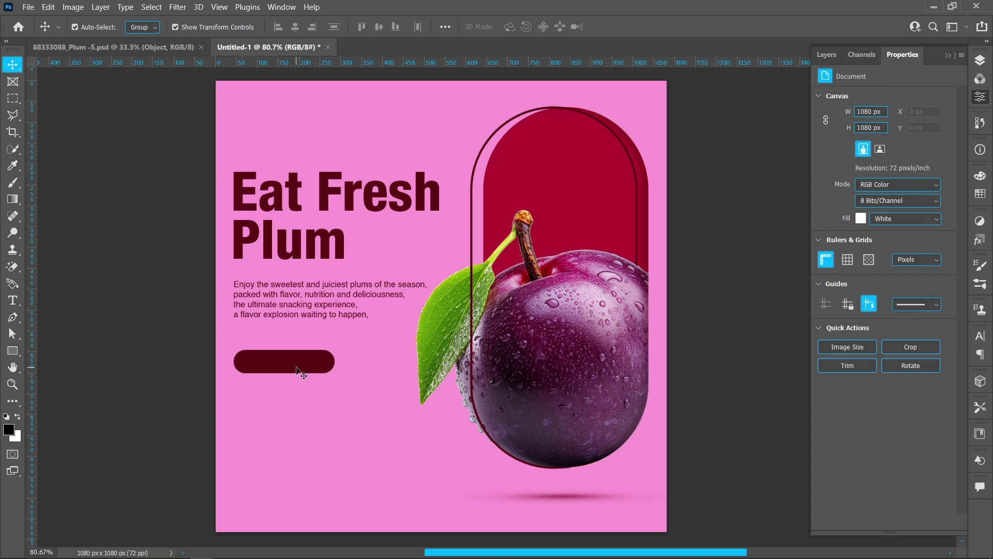
Add 'ORDER NOW' text in Helvetica Bold, 30 pt.
{"action": "left_click", "coordinate": [14, 300]}
{"action": "left_click", "coordinate": [308, 424]}
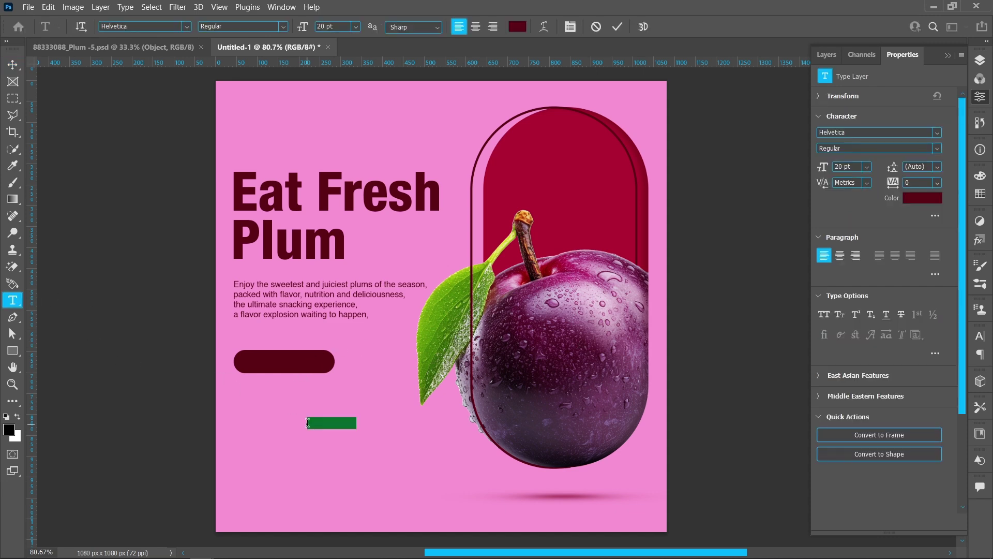
{"action": "left_click", "coordinate": [355, 28]}
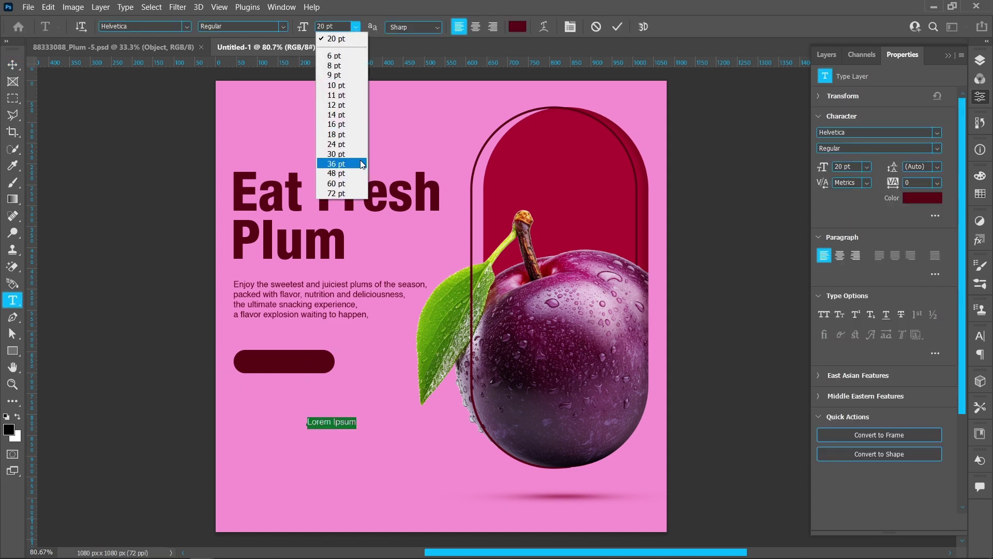
{"action": "left_click", "coordinate": [341, 163]}
{"action": "left_click", "coordinate": [186, 26]}
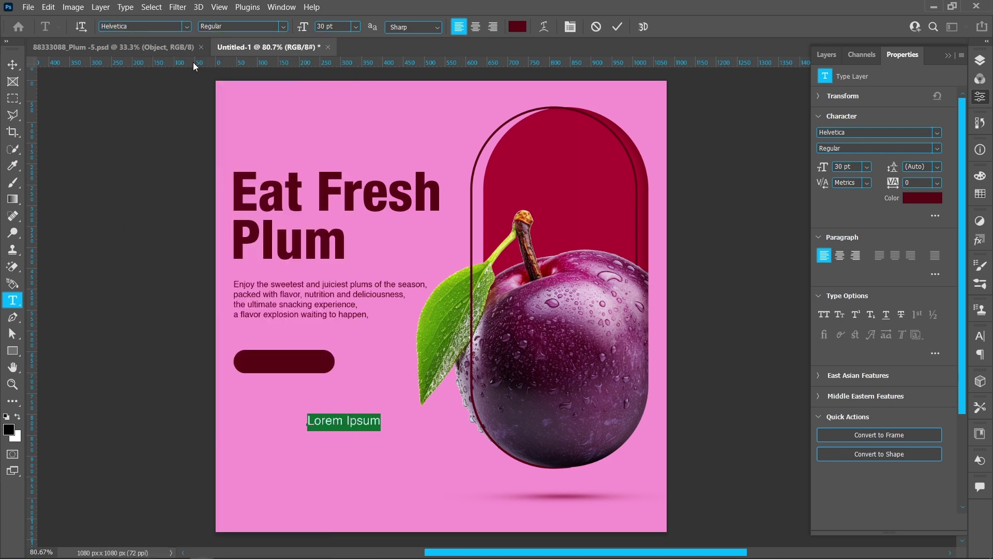
{"action": "left_click", "coordinate": [285, 30]}
{"action": "left_click", "coordinate": [284, 63]}
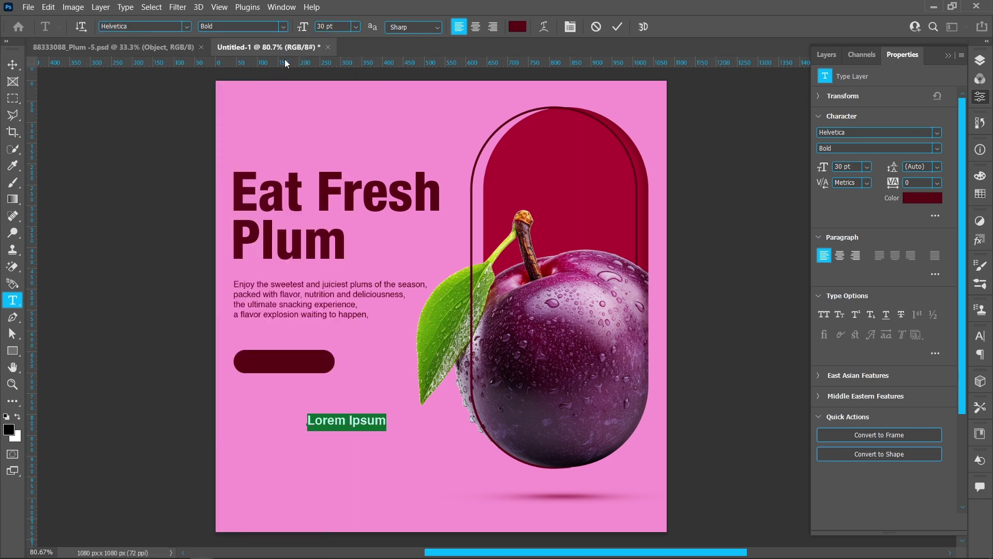
{"action": "type", "text": "ORDER"}
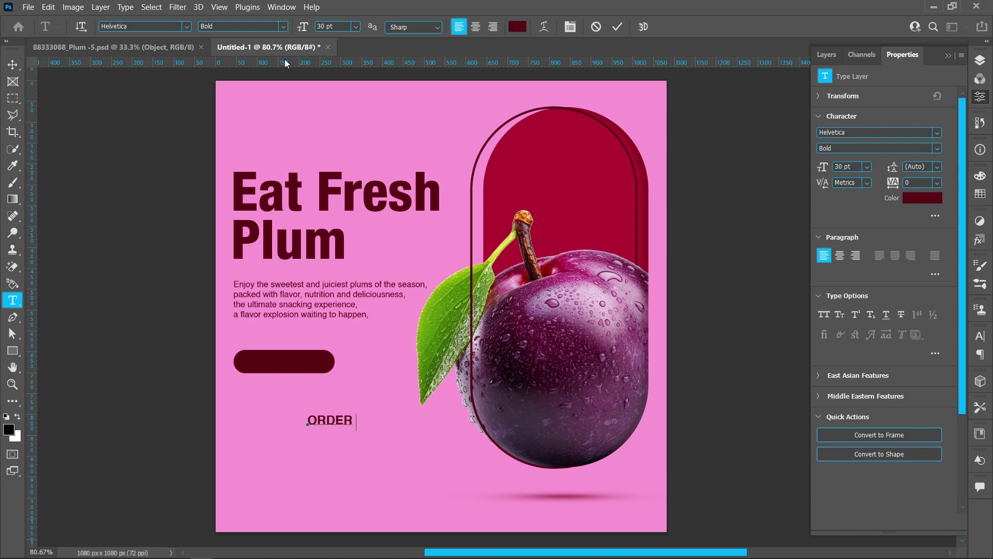
{"action": "type", "text": " NOW"}
{"action": "left_click", "coordinate": [12, 64]}
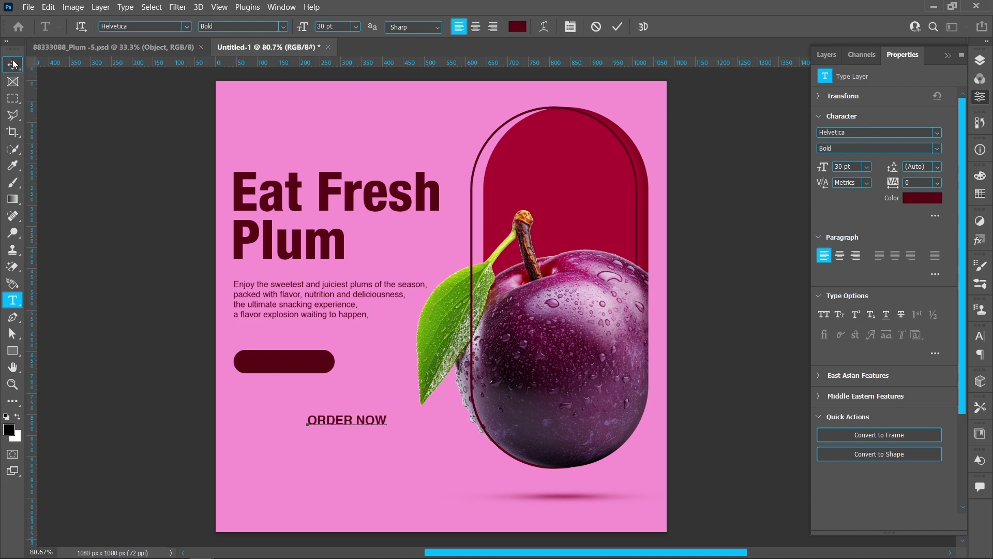
Colour ORDER NOW with the background pink and centre it on the button.
{"action": "left_click_drag", "start_coordinate": [331, 423], "coordinate": [264, 386]}
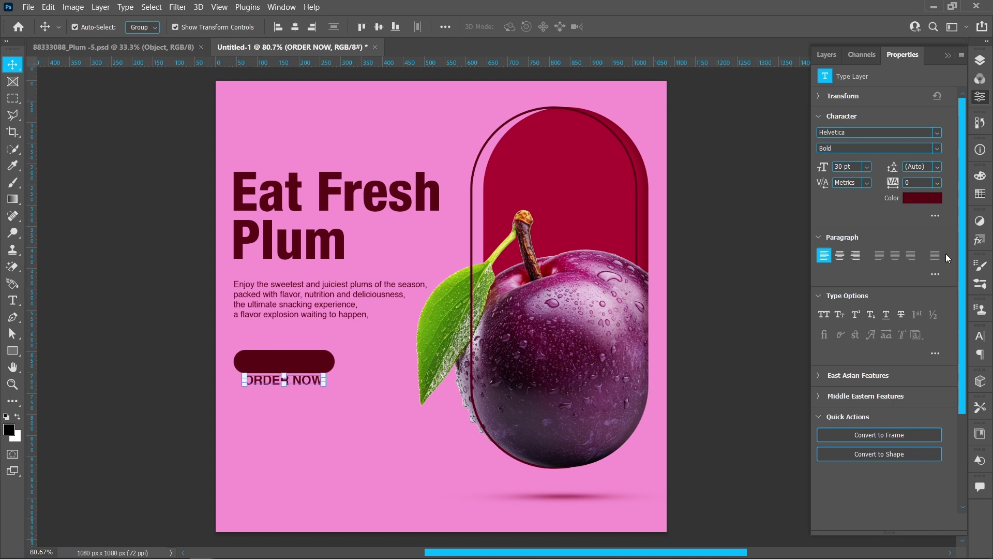
{"action": "left_click", "coordinate": [924, 198]}
{"action": "left_click", "coordinate": [396, 441]}
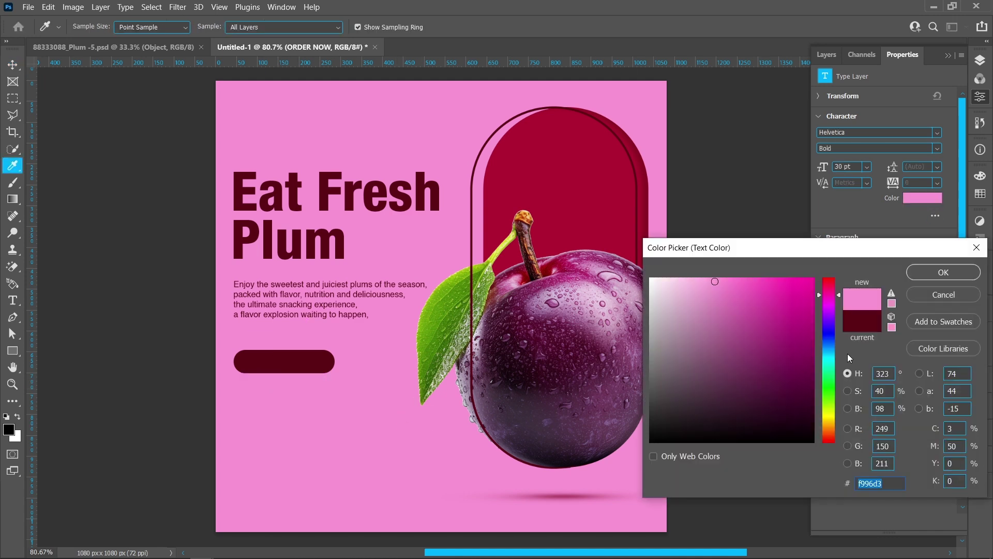
{"action": "left_click", "coordinate": [924, 277]}
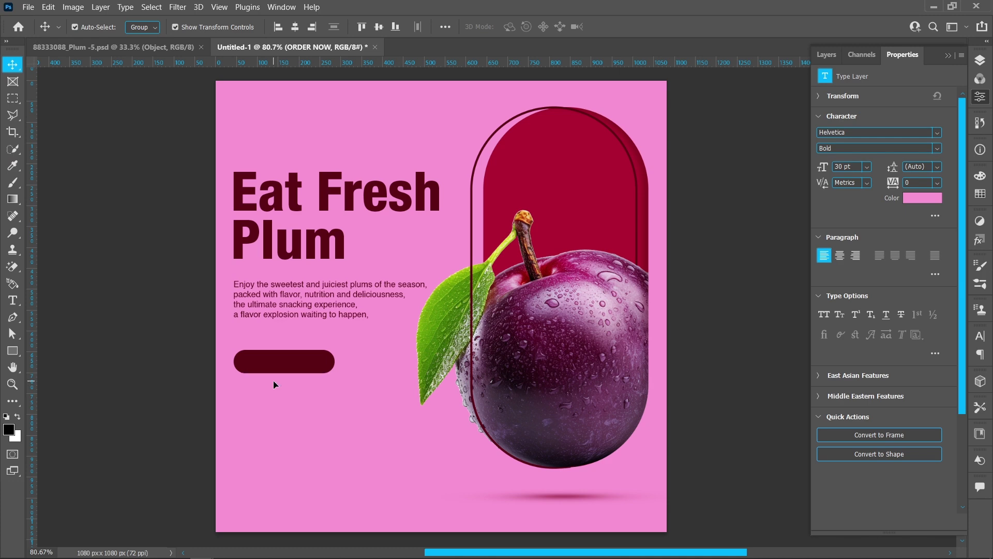
{"action": "left_click_drag", "start_coordinate": [273, 380], "coordinate": [273, 365]}
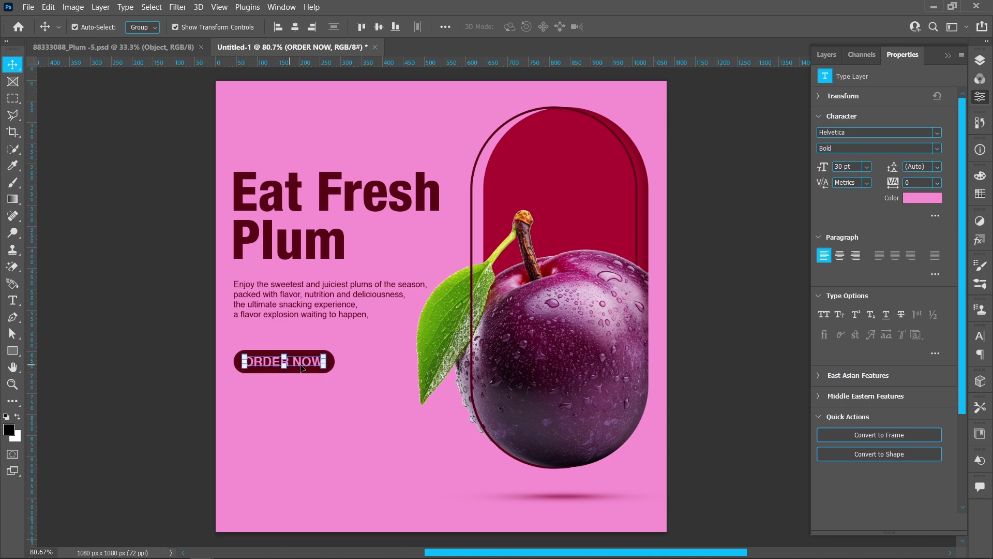
{"action": "left_click", "coordinate": [13, 350]}
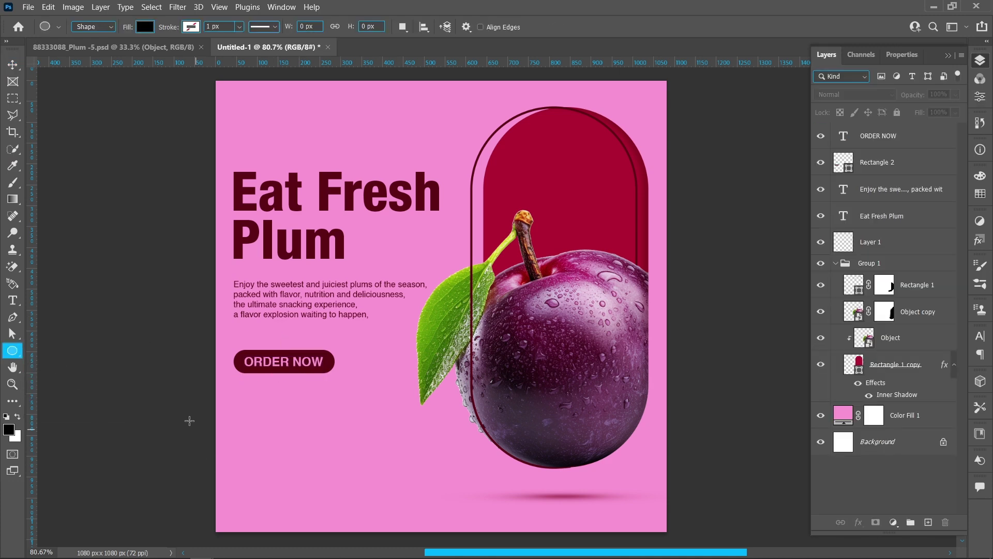
Draw a large, slightly tilted ellipse across the poster's lower left.
{"action": "mouse_move", "coordinate": [193, 437]}
{"action": "left_mouse_down"}
{"action": "mouse_move", "coordinate": [373, 546]}
{"action": "mouse_move", "coordinate": [387, 542]}
{"action": "left_mouse_up"}
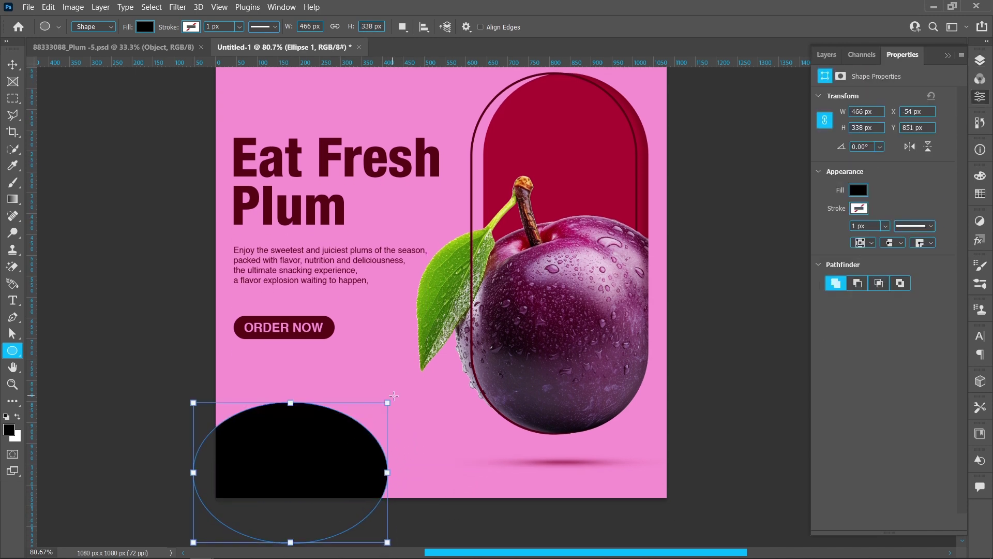
{"action": "left_click_drag", "start_coordinate": [396, 390], "coordinate": [391, 353]}
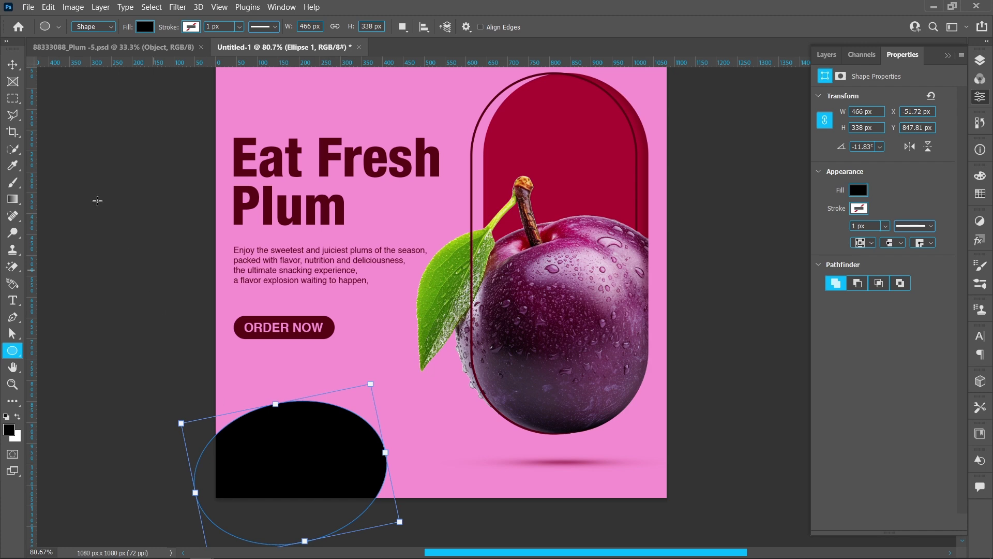
{"action": "left_click", "coordinate": [14, 63]}
{"action": "mouse_move", "coordinate": [274, 447]}
{"action": "left_mouse_down"}
{"action": "mouse_move", "coordinate": [299, 466]}
{"action": "mouse_move", "coordinate": [310, 448]}
{"action": "left_mouse_up"}
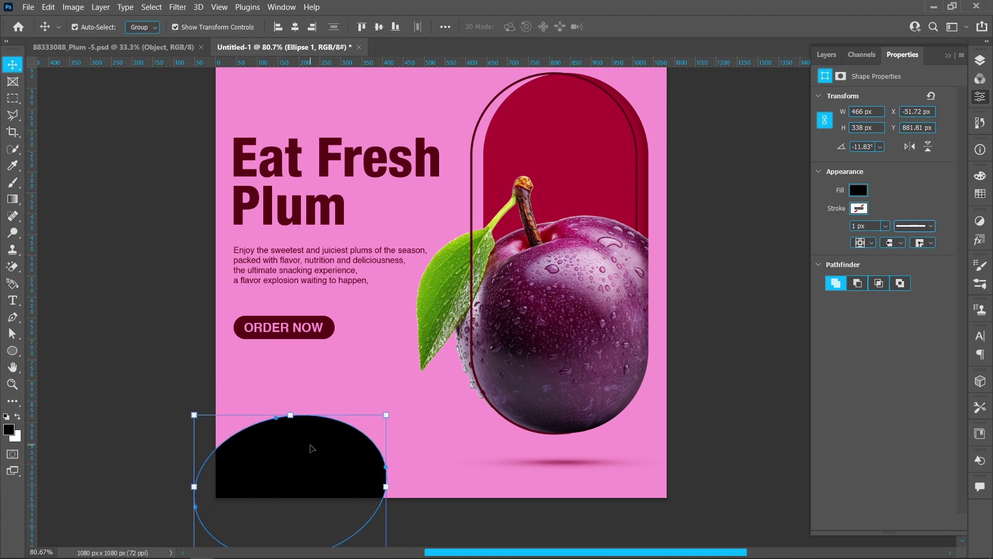
{"action": "left_click_drag", "start_coordinate": [386, 468], "coordinate": [398, 469]}
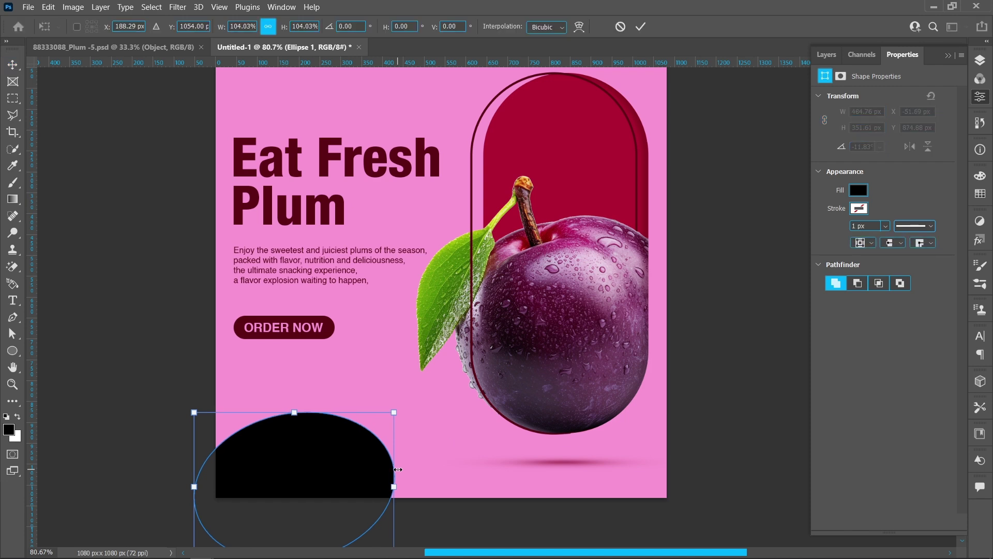
{"action": "left_click", "coordinate": [640, 27]}
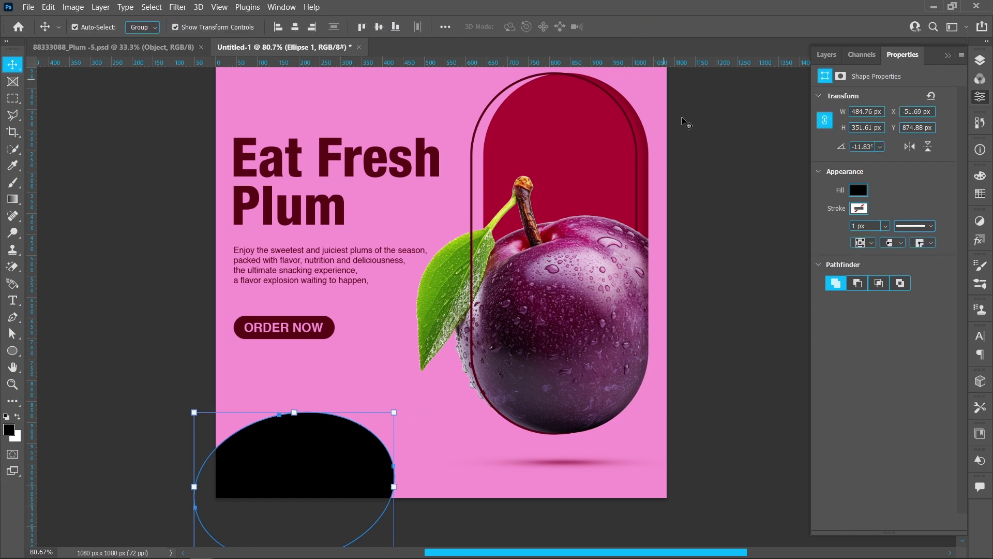
Give the ellipse no fill and a 5 px dark maroon stroke.
{"action": "left_click", "coordinate": [857, 191]}
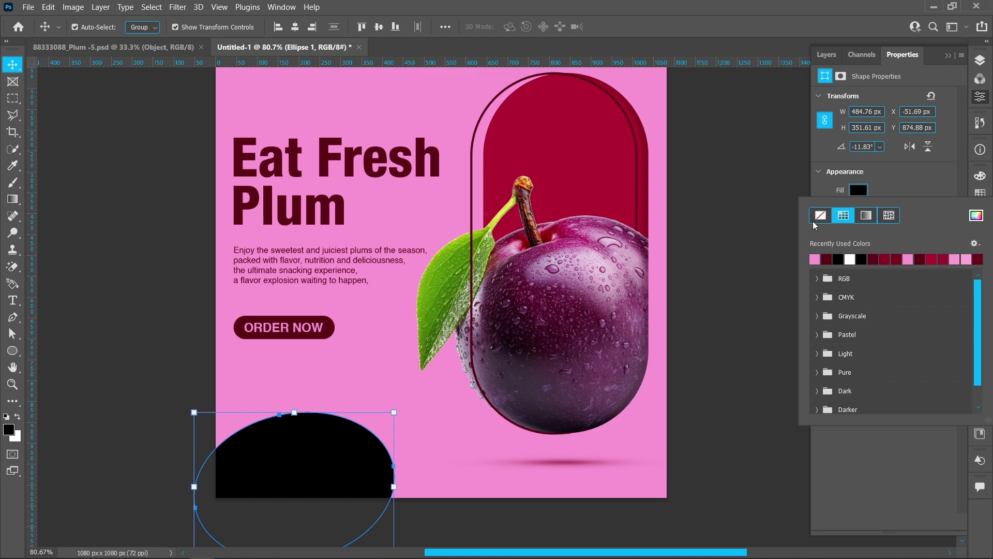
{"action": "left_click", "coordinate": [819, 215]}
{"action": "left_click", "coordinate": [894, 187]}
{"action": "left_click", "coordinate": [858, 208]}
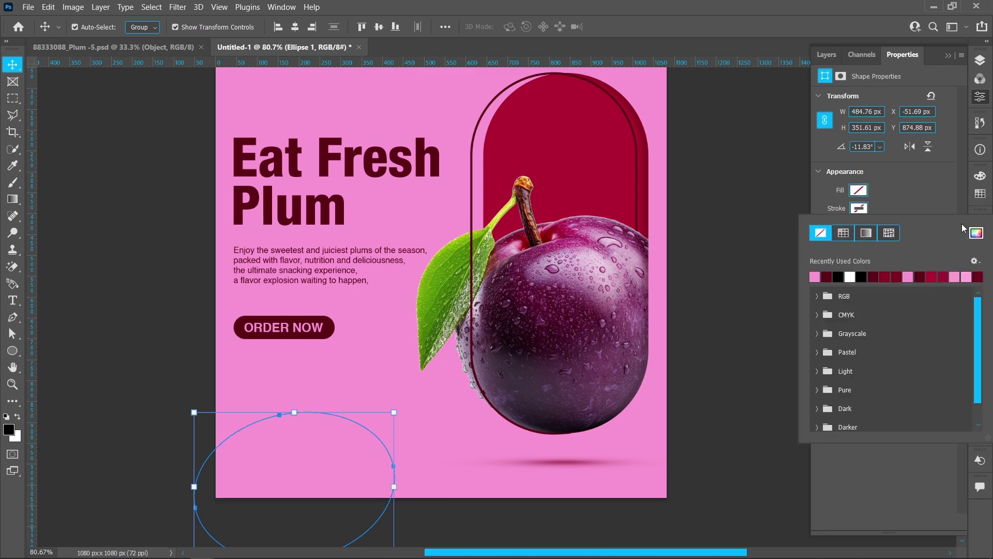
{"action": "left_click", "coordinate": [976, 232]}
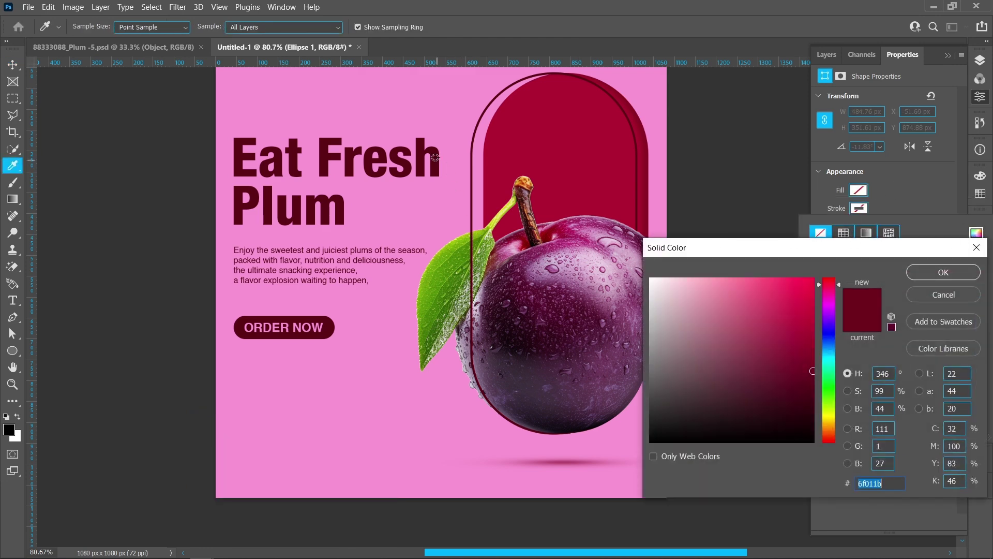
{"action": "left_click", "coordinate": [944, 273]}
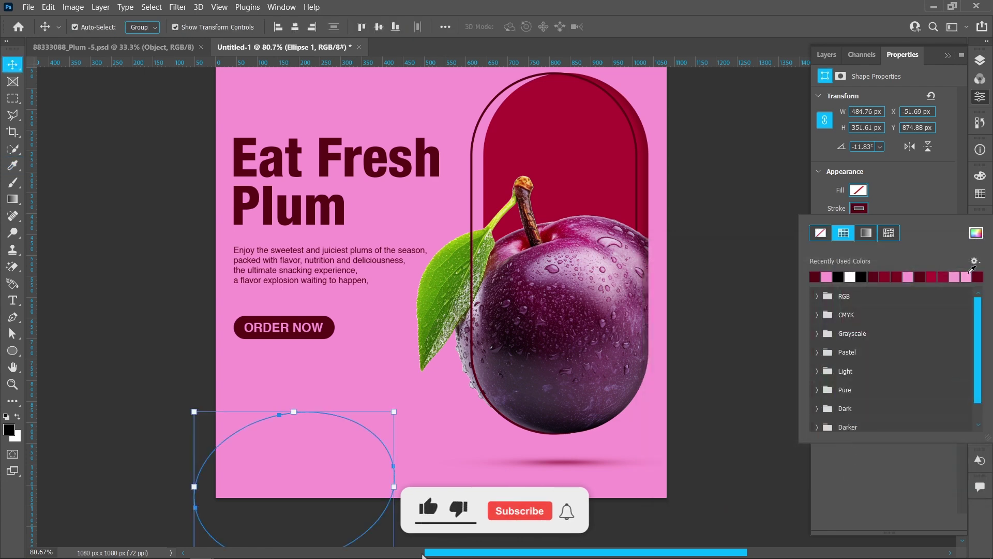
{"action": "key", "text": "Escape"}
{"action": "left_click", "coordinate": [868, 226]}
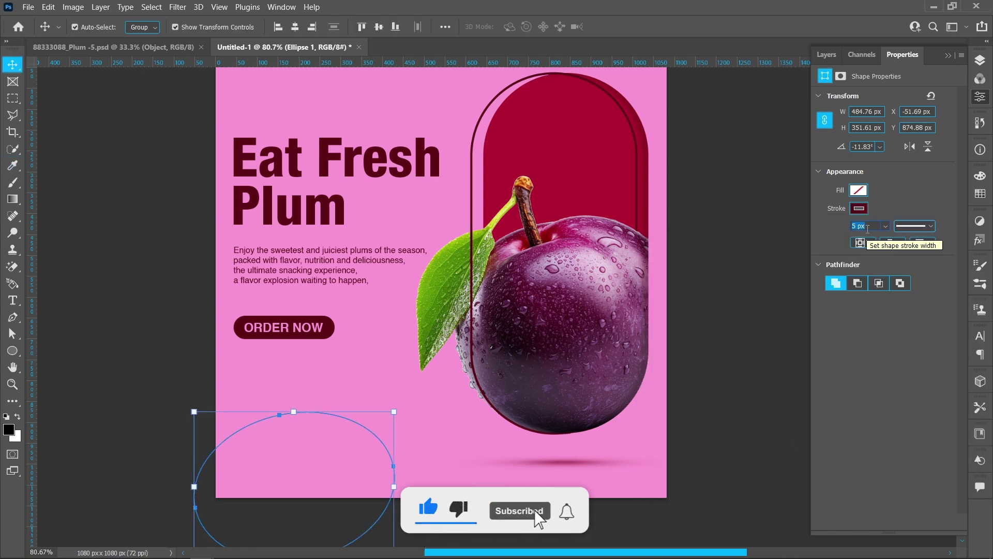
Fill the Rectangle 2 button with crimson sampled from the arch.
{"action": "left_click", "coordinate": [745, 292]}
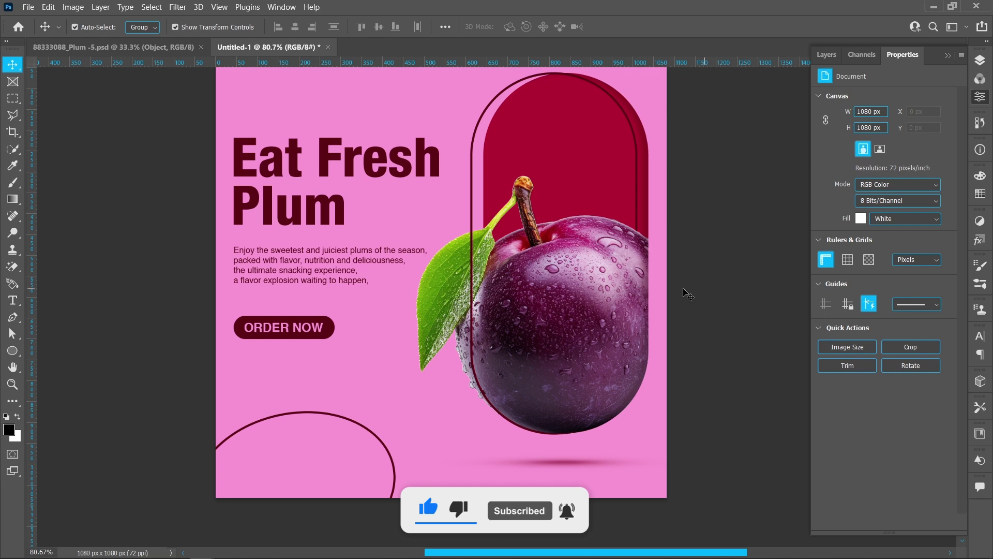
{"action": "left_click", "coordinate": [334, 333]}
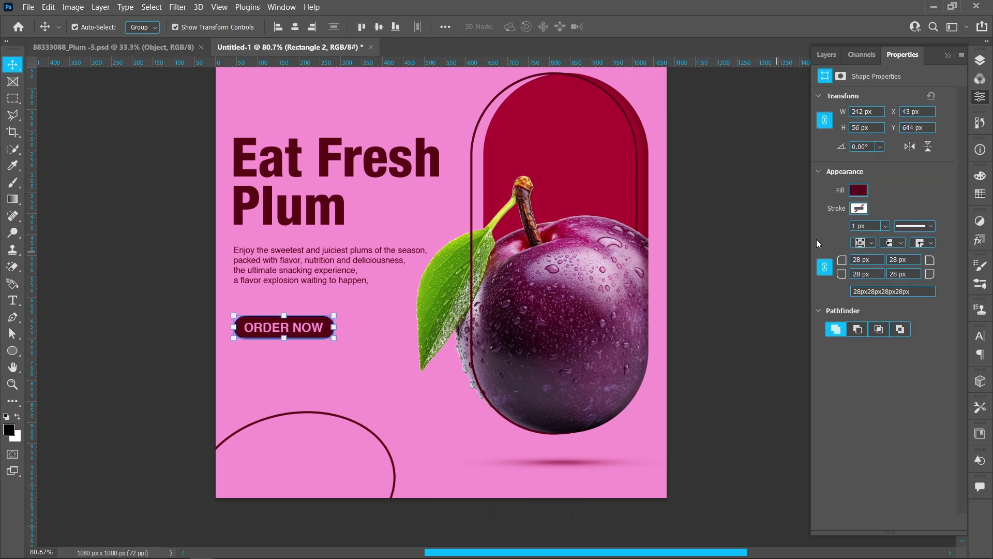
{"action": "left_click", "coordinate": [860, 191]}
{"action": "left_click", "coordinate": [976, 215]}
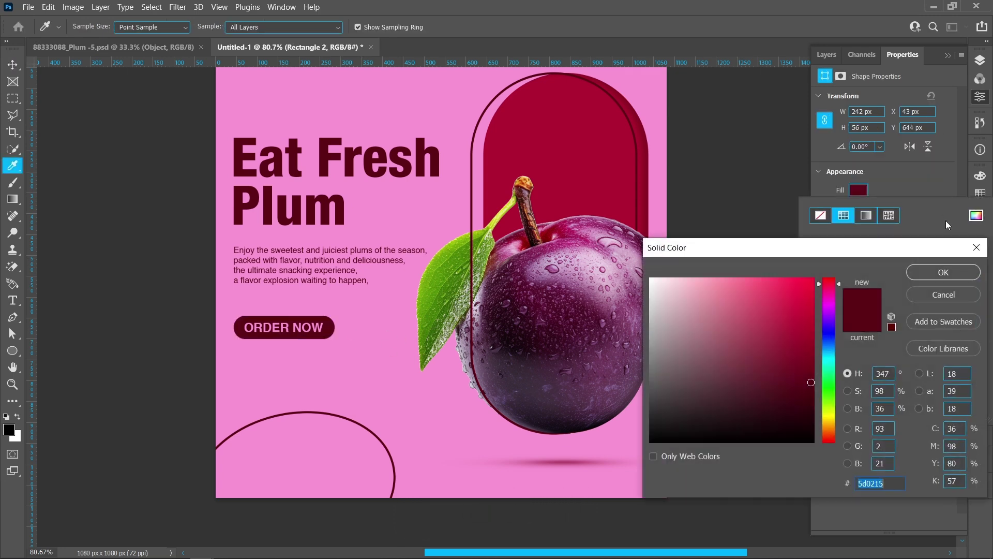
{"action": "left_click", "coordinate": [547, 201]}
{"action": "left_click", "coordinate": [943, 273]}
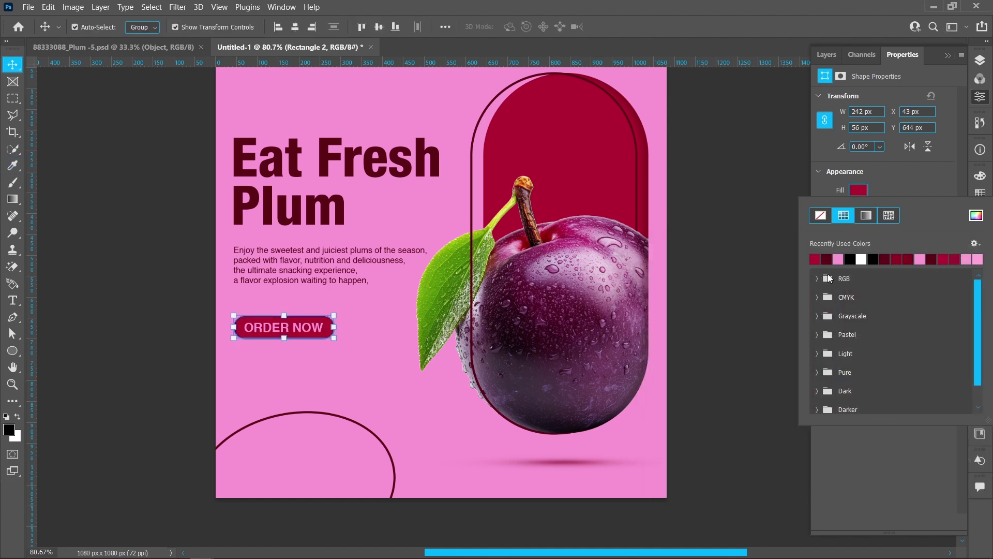
{"action": "left_click", "coordinate": [701, 292]}
{"action": "left_click_drag", "start_coordinate": [468, 271], "coordinate": [460, 309]}
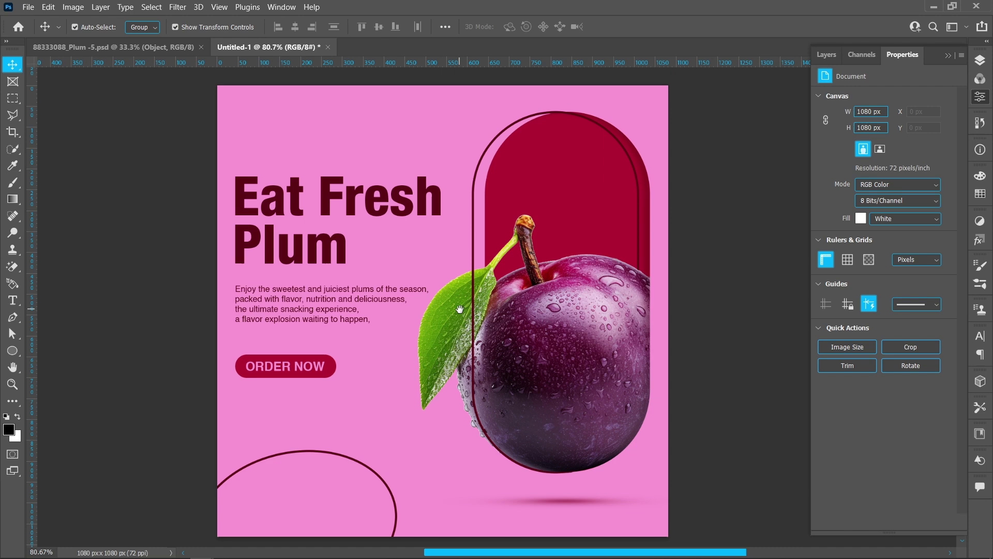
Copy the ORDER NOW text to the bottom left, colour it maroon, and select it for retyping.
{"action": "left_click_drag", "start_coordinate": [298, 368], "coordinate": [294, 519]}
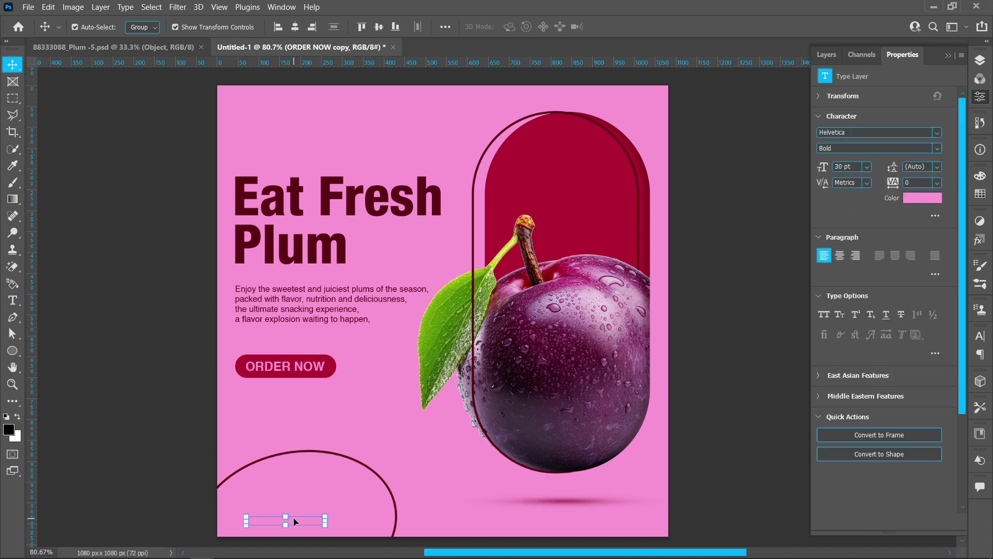
{"action": "left_click", "coordinate": [917, 199]}
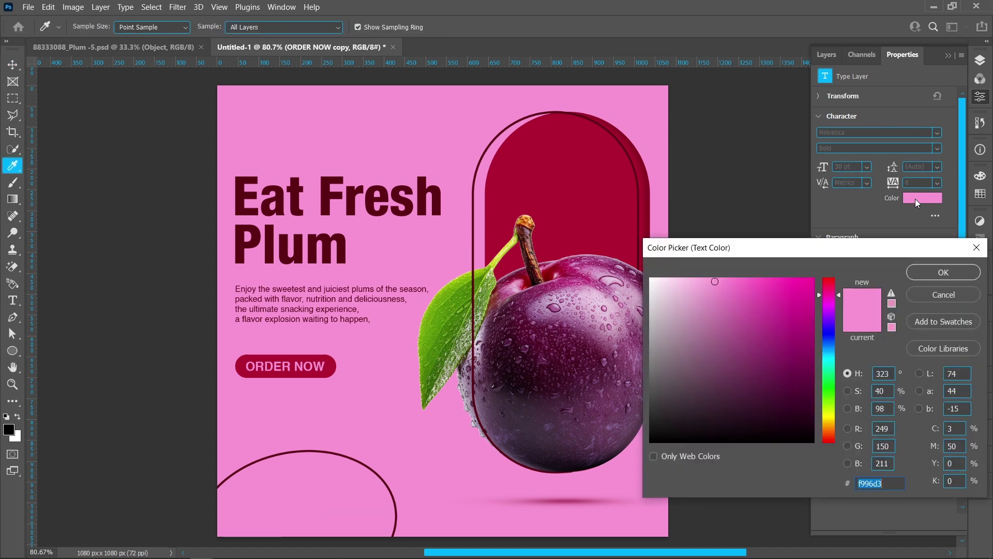
{"action": "left_click", "coordinate": [341, 245]}
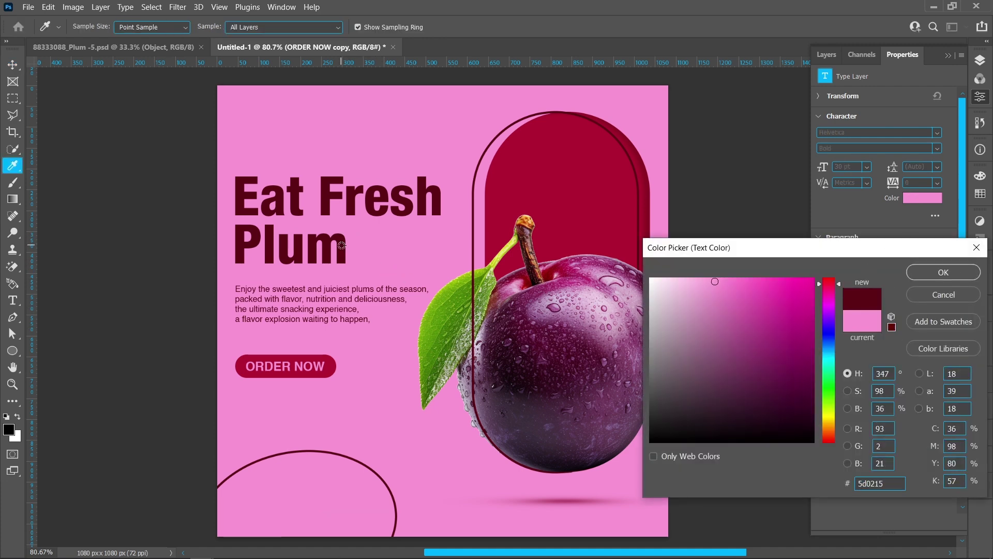
{"action": "left_click", "coordinate": [944, 272]}
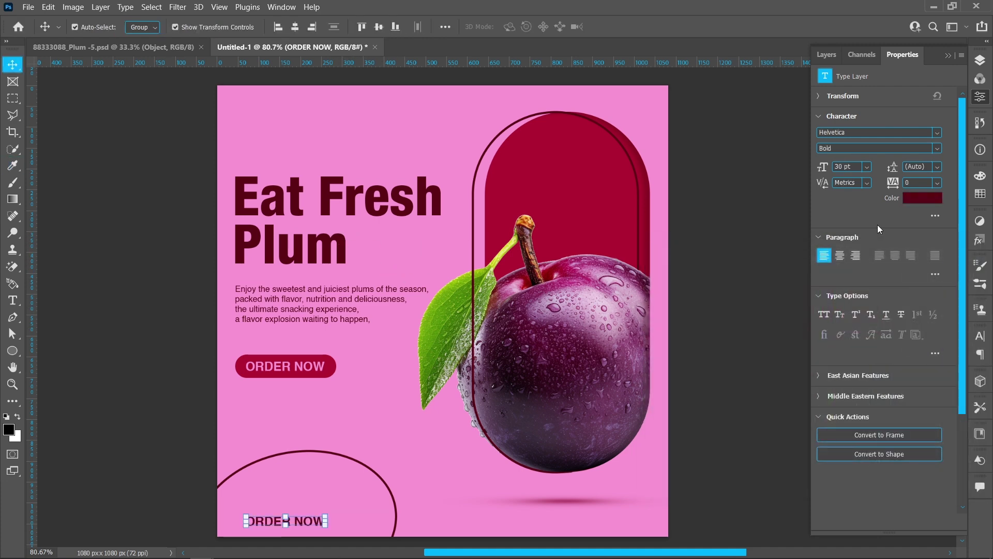
{"action": "double_click", "coordinate": [314, 523]}
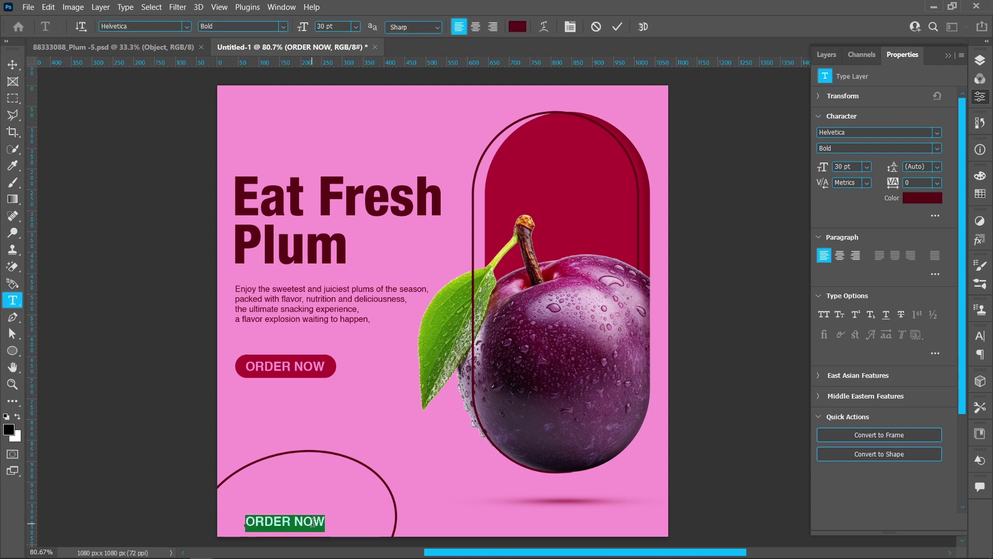
{"action": "type", "text": "+91 "}
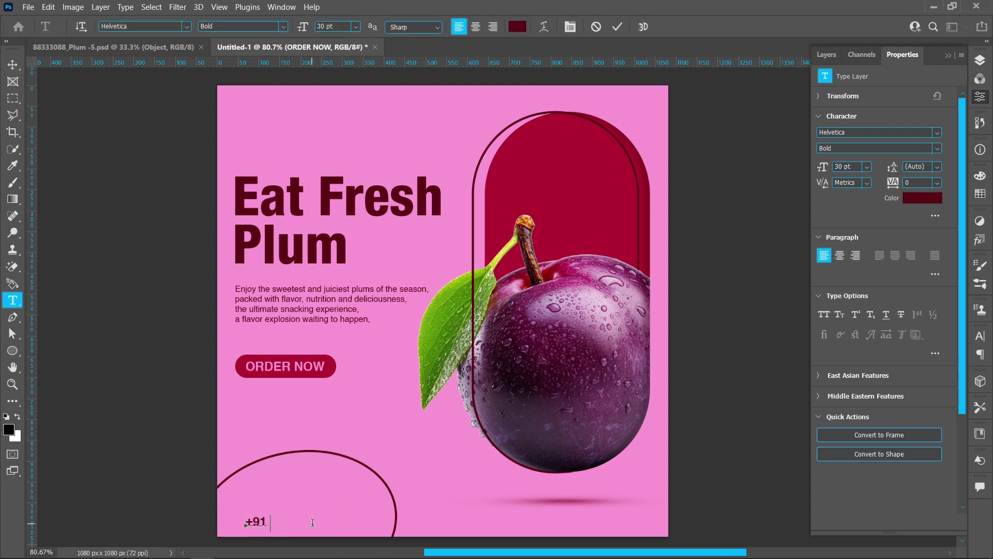
{"action": "type", "text": "00000 00000"}
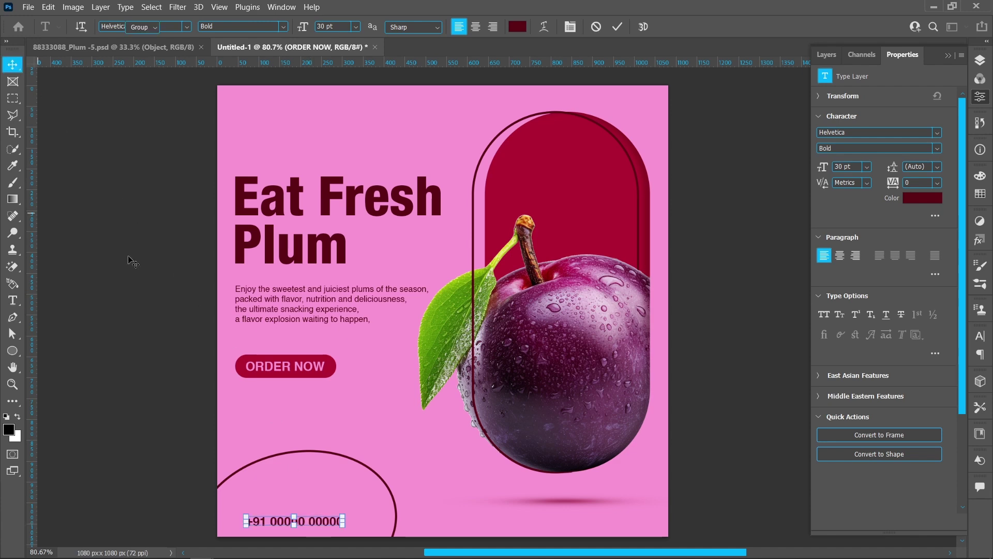
Nudge the phone number right and place call.png as an embedded image.
{"action": "left_click", "coordinate": [13, 63]}
{"action": "left_click_drag", "start_coordinate": [273, 522], "coordinate": [288, 514]}
{"action": "left_click", "coordinate": [26, 6]}
{"action": "left_click", "coordinate": [57, 263]}
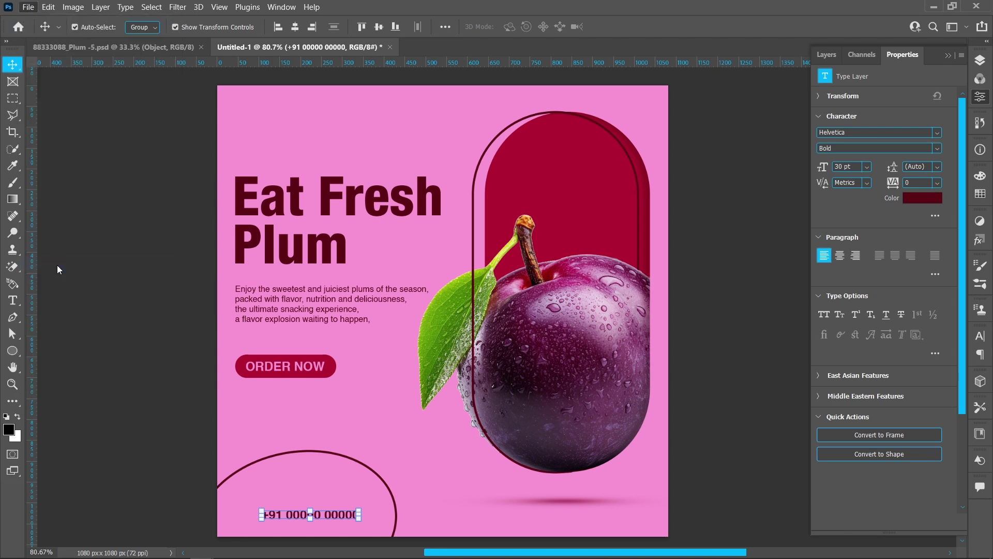
{"action": "left_click", "coordinate": [335, 204]}
{"action": "left_click", "coordinate": [816, 371]}
Shrink the call icon and position it just left of the phone number.
{"action": "mouse_move", "coordinate": [295, 124]}
{"action": "left_mouse_down"}
{"action": "mouse_move", "coordinate": [429, 400]}
{"action": "mouse_move", "coordinate": [443, 505]}
{"action": "mouse_move", "coordinate": [262, 524]}
{"action": "mouse_move", "coordinate": [242, 516]}
{"action": "left_mouse_up"}
{"action": "key", "text": "Return"}
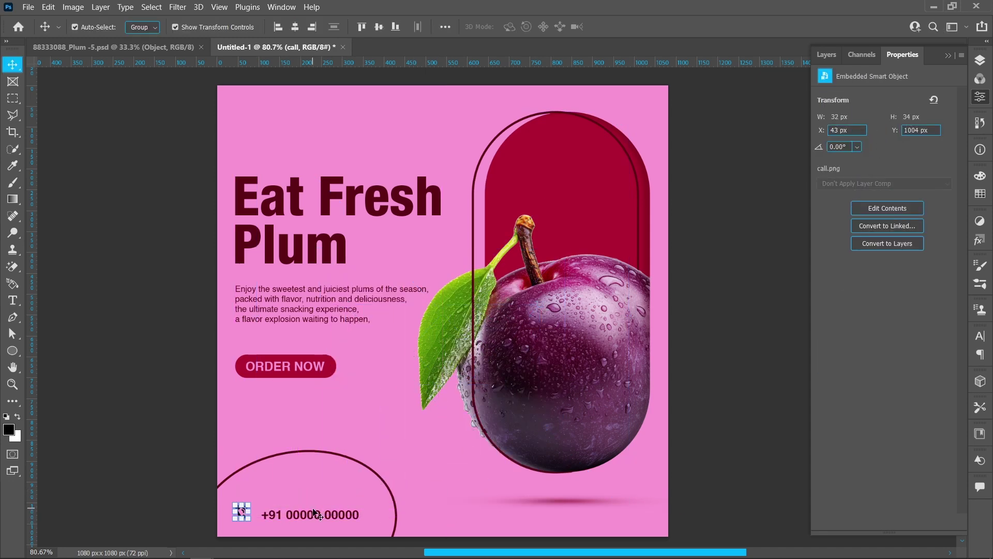
{"action": "left_click_drag", "start_coordinate": [315, 514], "coordinate": [315, 514]}
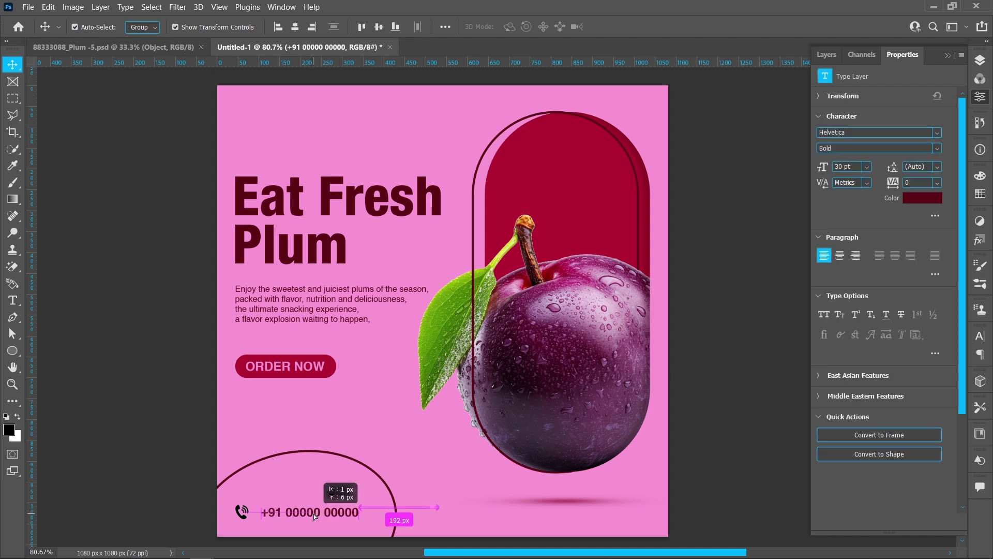
{"action": "left_click", "coordinate": [245, 515]}
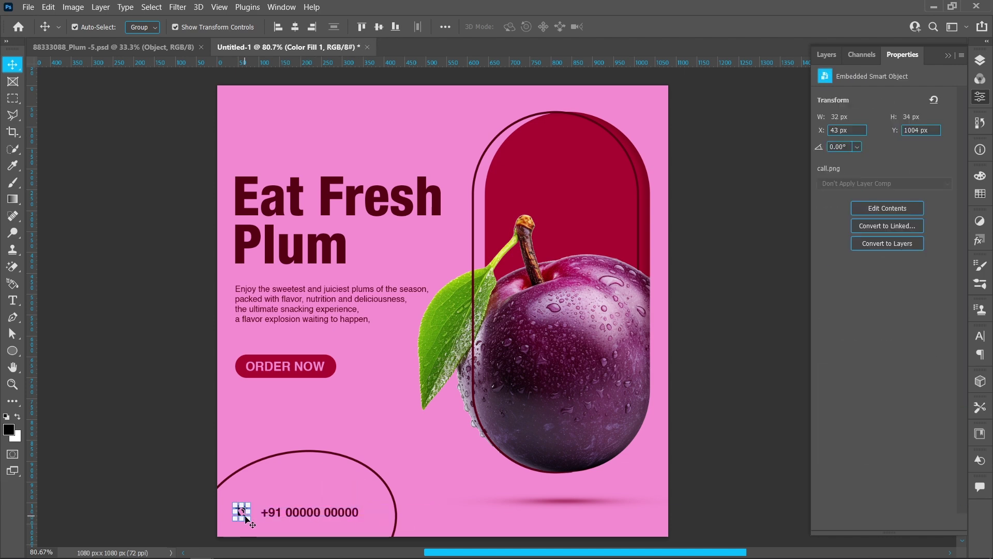
Give the call icon a Color Overlay of maroon sampled from the Eat Fresh headline.
{"action": "left_click", "coordinate": [979, 61]}
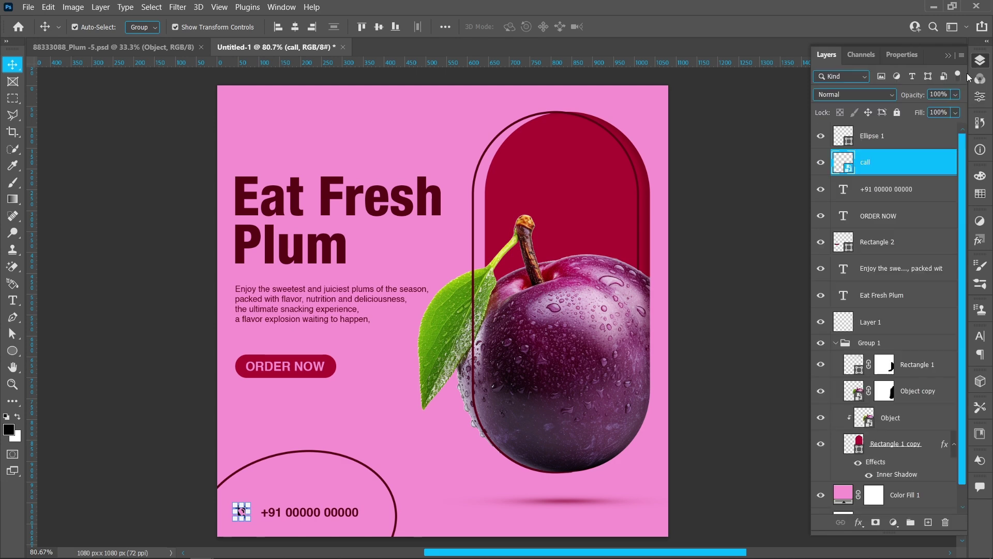
{"action": "left_click", "coordinate": [858, 522]}
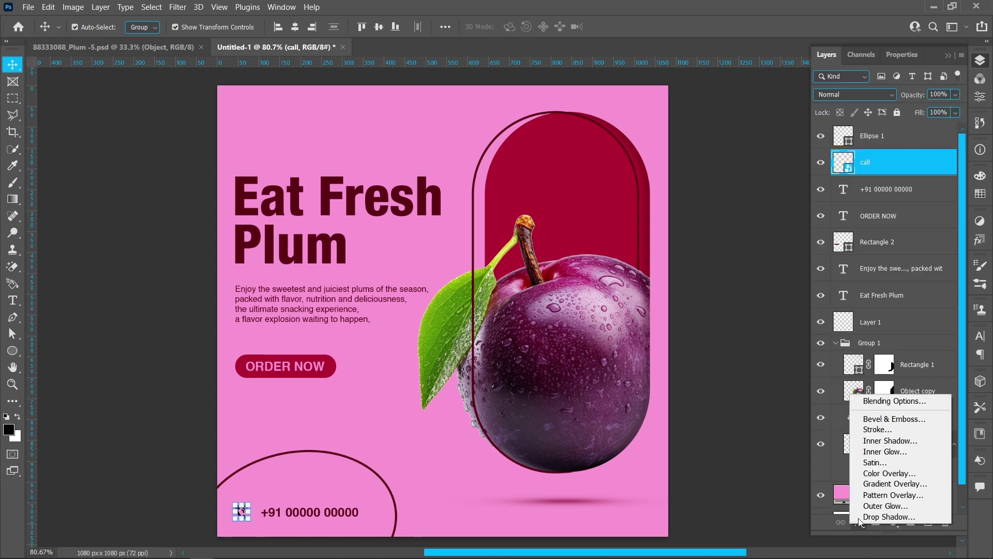
{"action": "left_click", "coordinate": [888, 475]}
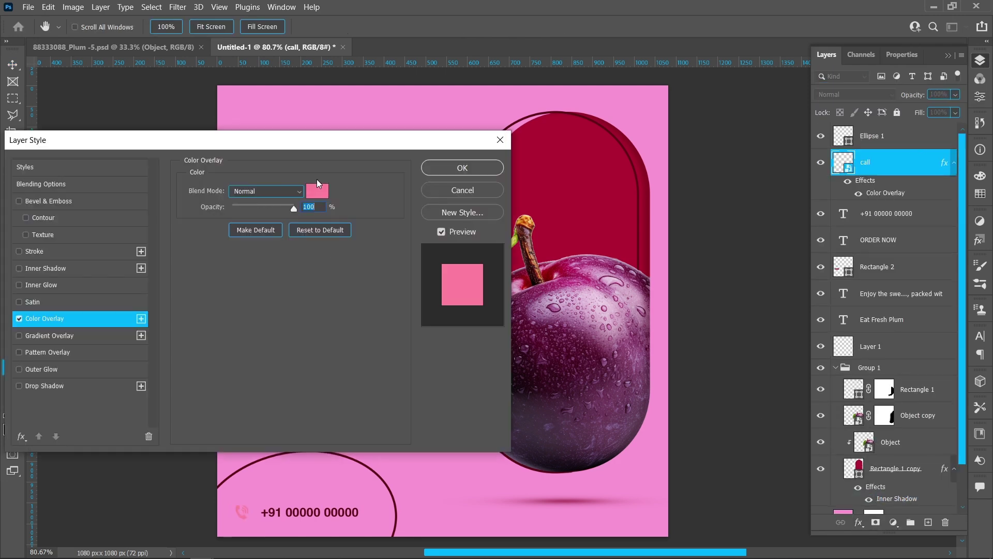
{"action": "left_click", "coordinate": [317, 189]}
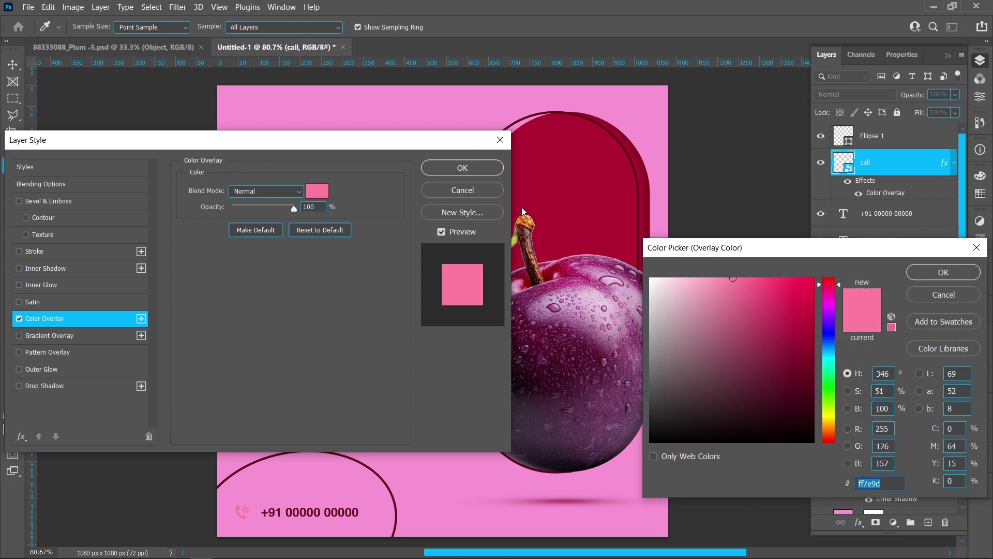
{"action": "left_click", "coordinate": [936, 292]}
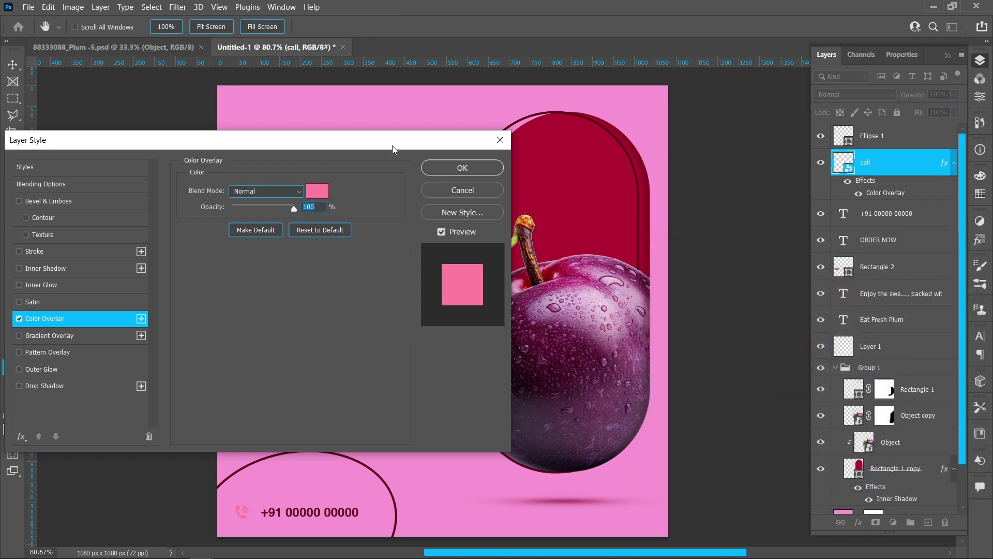
{"action": "left_click_drag", "start_coordinate": [392, 145], "coordinate": [391, 238]}
{"action": "left_click", "coordinate": [313, 285]}
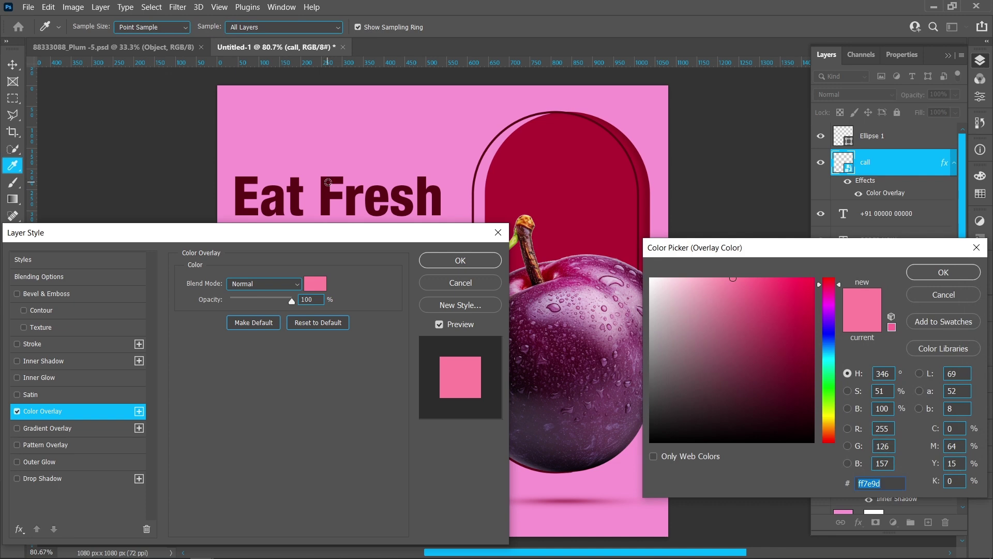
{"action": "left_click", "coordinate": [327, 182]}
{"action": "left_click", "coordinate": [932, 277]}
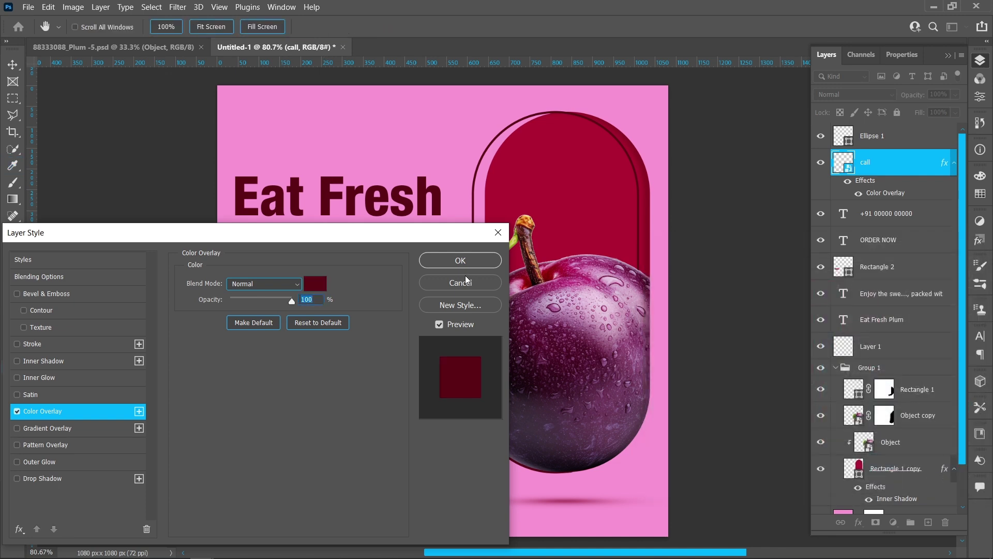
{"action": "left_click", "coordinate": [463, 261]}
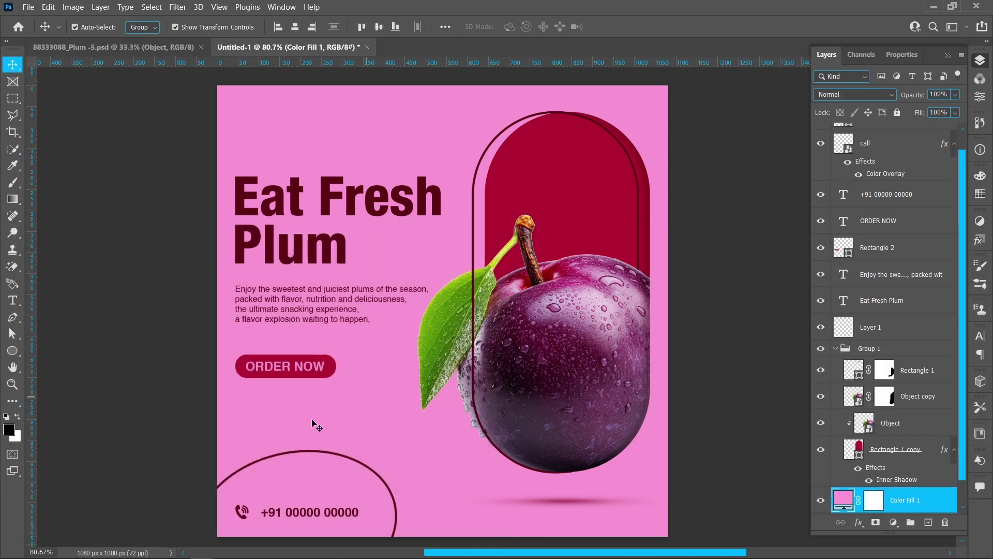
Resize the outline arc and shift it down-left to curve around the phone number.
{"action": "left_click", "coordinate": [299, 518]}
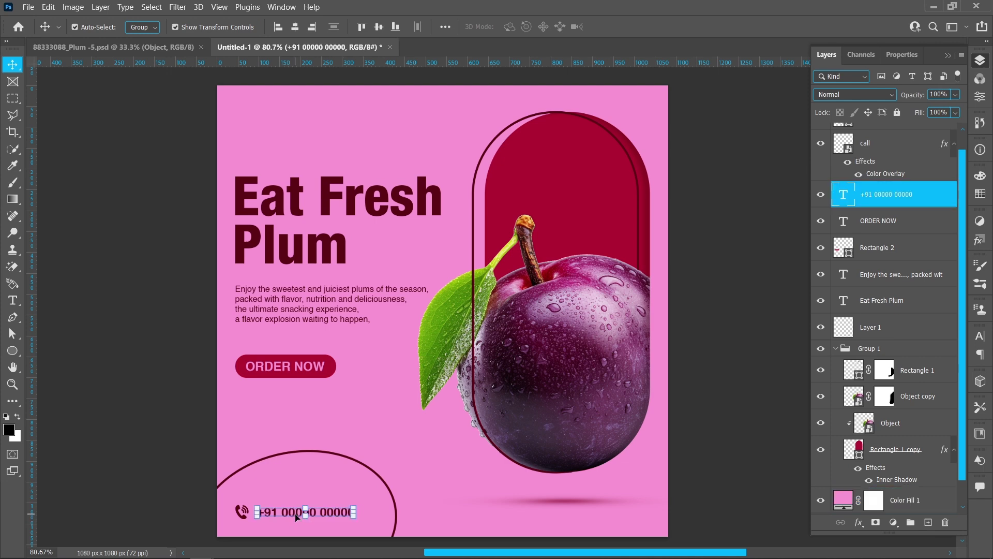
{"action": "left_click", "coordinate": [185, 505]}
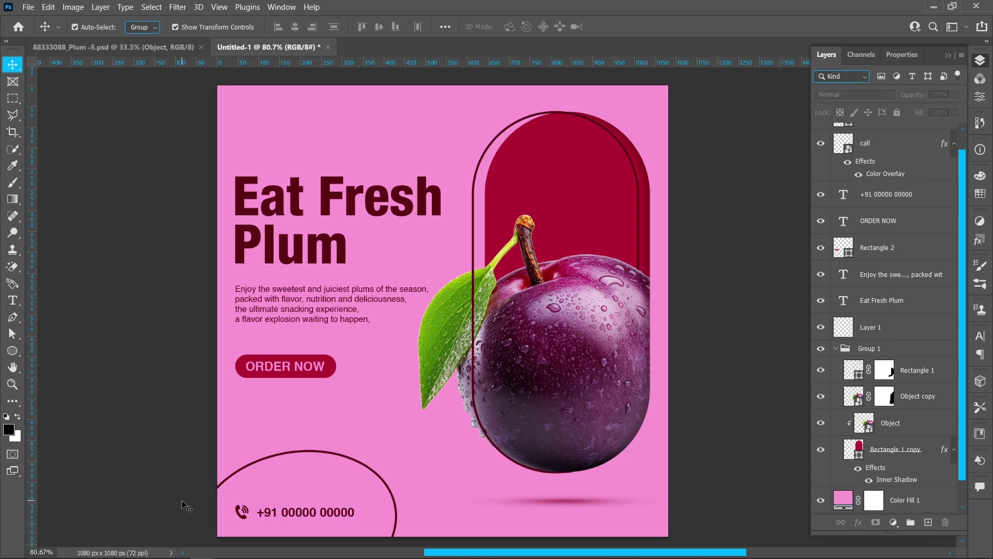
{"action": "left_click", "coordinate": [348, 462]}
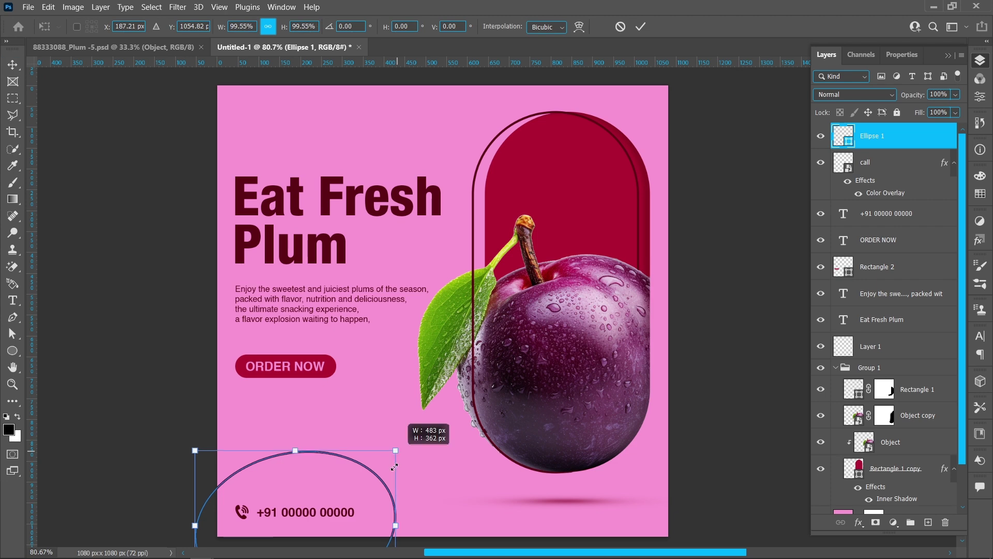
{"action": "left_click_drag", "start_coordinate": [396, 450], "coordinate": [381, 461]}
{"action": "left_click_drag", "start_coordinate": [383, 531], "coordinate": [395, 528]}
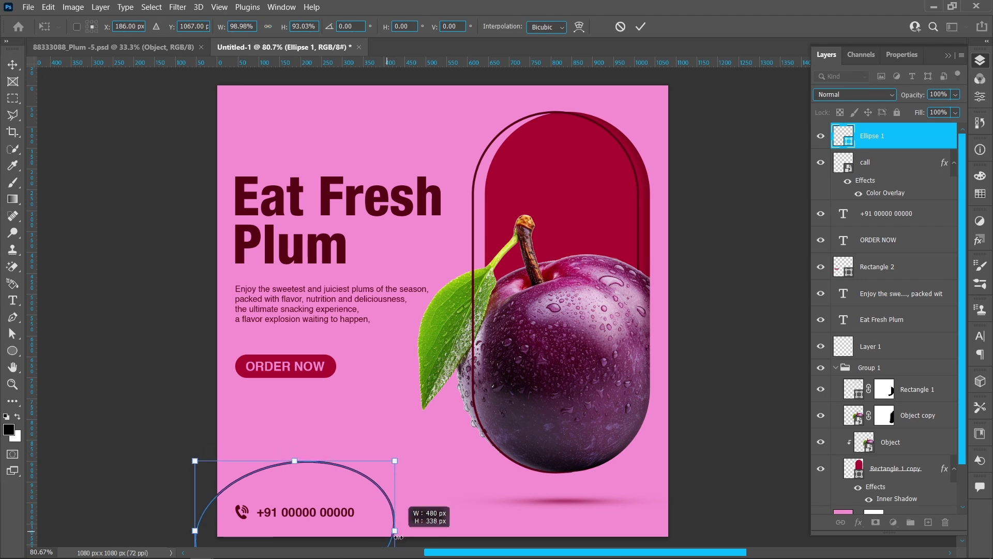
{"action": "left_click_drag", "start_coordinate": [373, 481], "coordinate": [363, 486]}
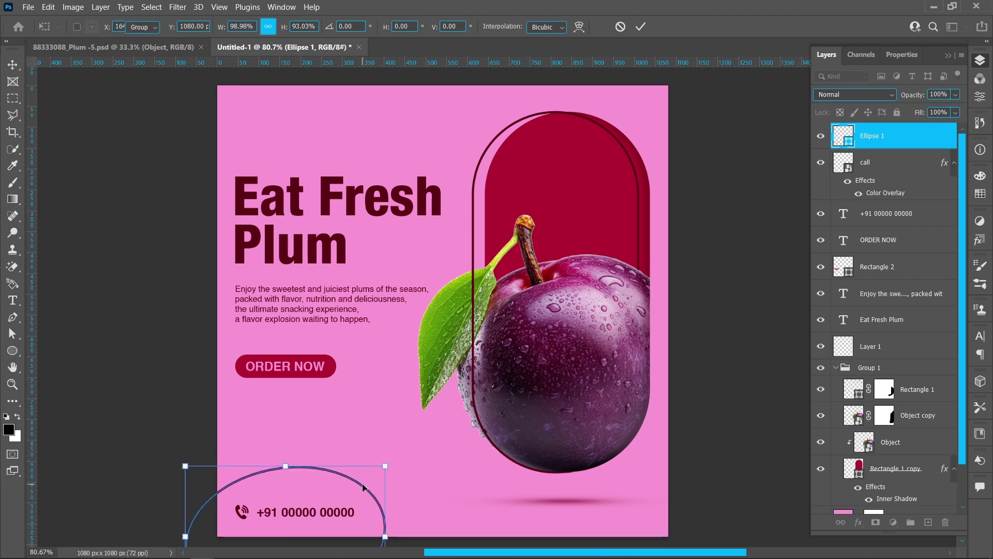
{"action": "key", "text": "Return"}
{"action": "left_click", "coordinate": [156, 374]}
Type LOGO and move it to the poster's top-left corner.
{"action": "left_click", "coordinate": [20, 302]}
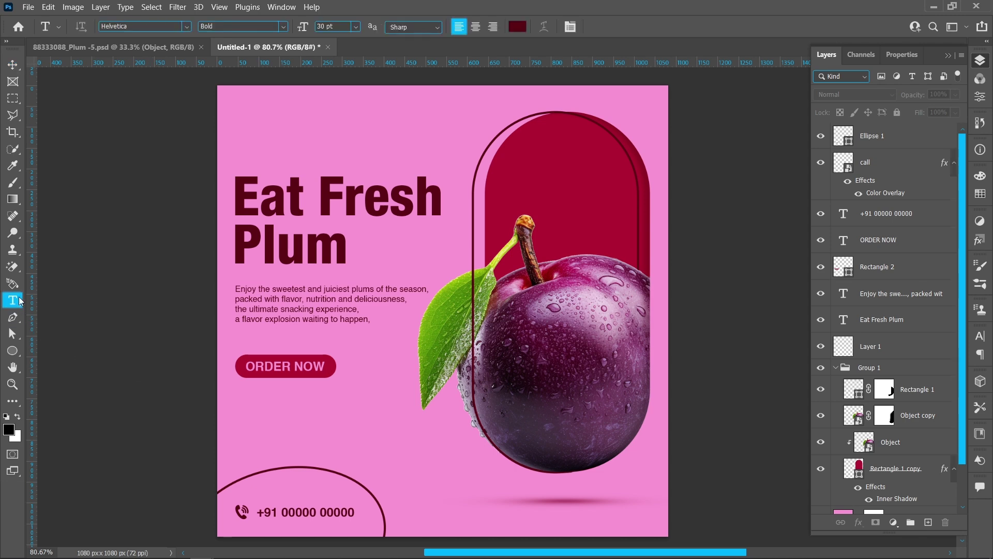
{"action": "left_click", "coordinate": [261, 134]}
{"action": "type", "text": "LOGO"}
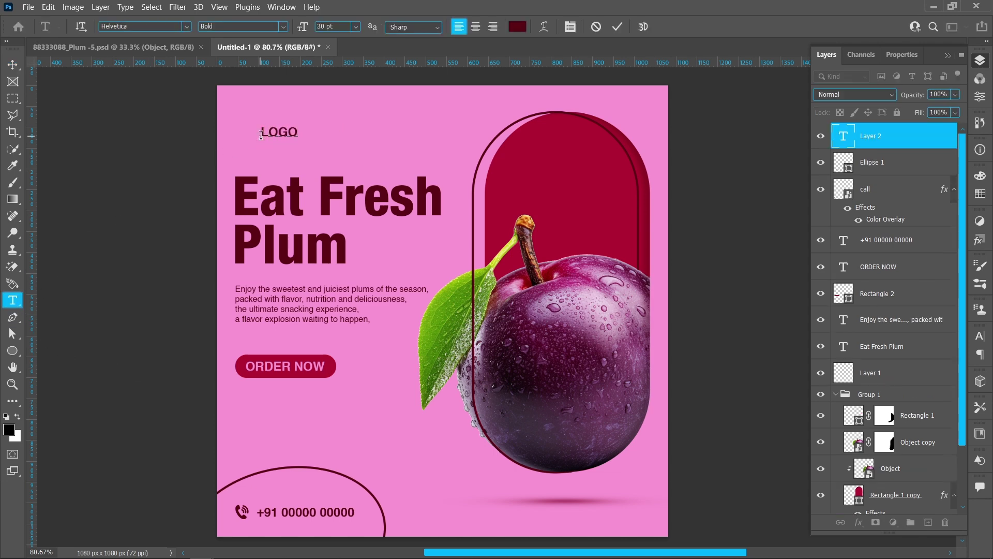
{"action": "left_click", "coordinate": [13, 64]}
{"action": "mouse_move", "coordinate": [276, 134]}
{"action": "left_mouse_down"}
{"action": "mouse_move", "coordinate": [250, 118]}
{"action": "mouse_move", "coordinate": [248, 127]}
{"action": "left_mouse_up"}
Change the copy below LOGO to HERE in Regular weight.
{"action": "double_click", "coordinate": [248, 127]}
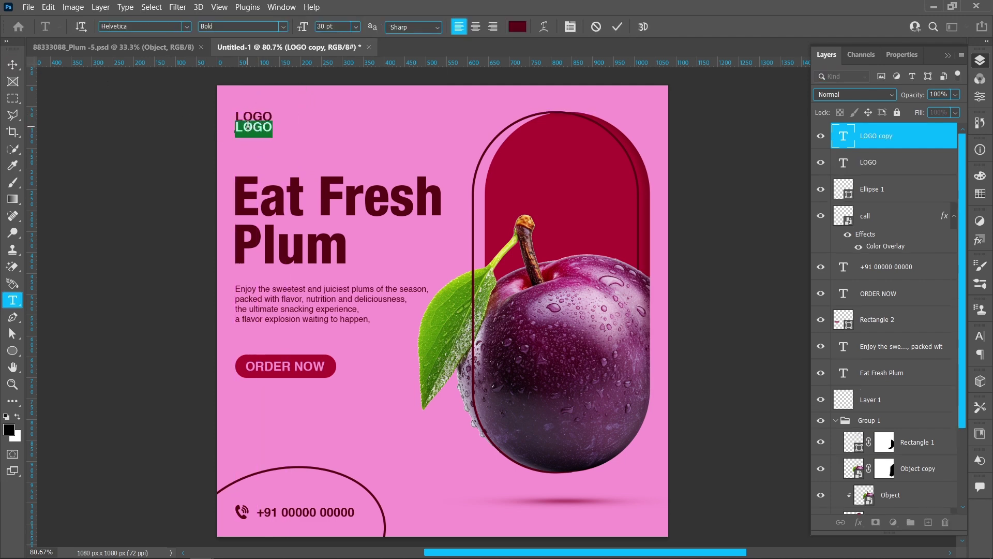
{"action": "type", "text": "HERE"}
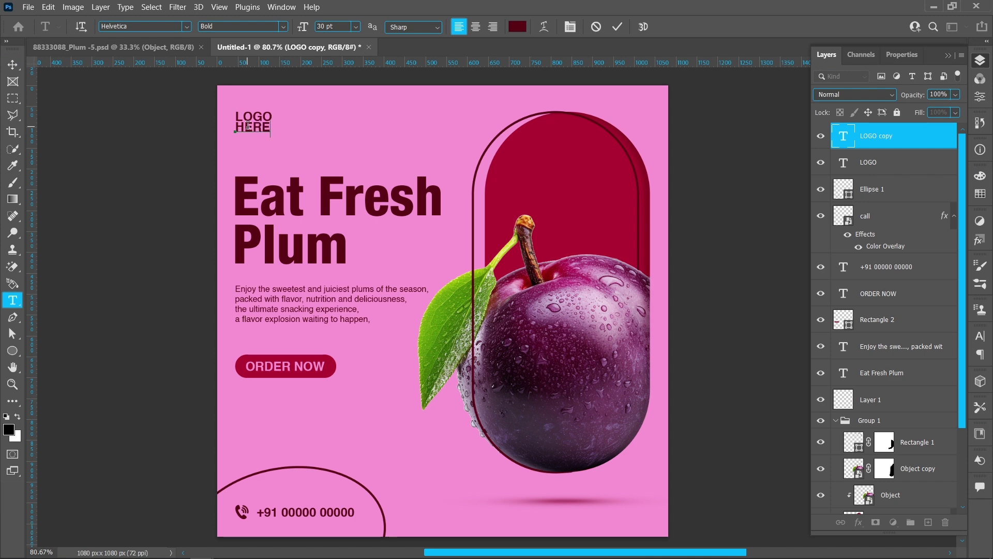
{"action": "double_click", "coordinate": [248, 126]}
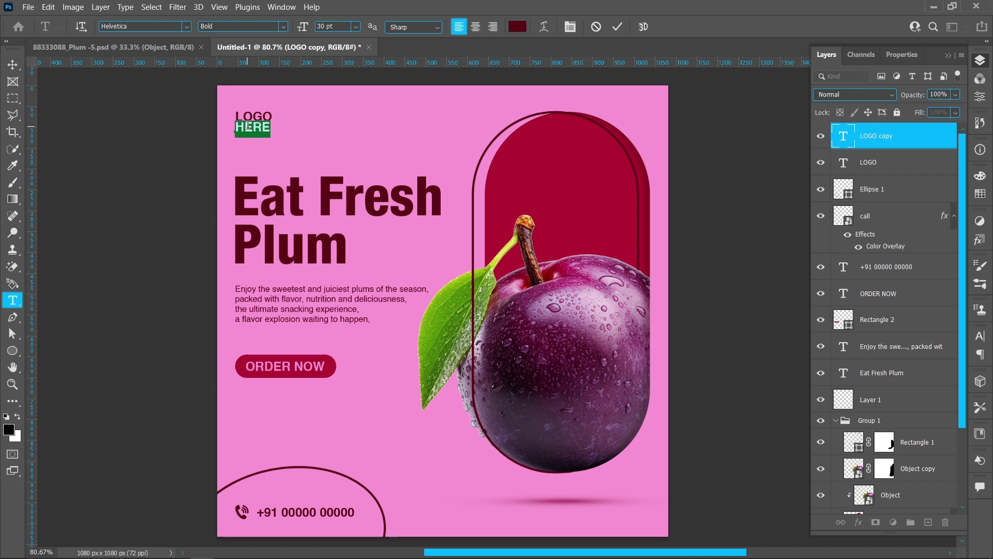
{"action": "left_click", "coordinate": [284, 26]}
{"action": "left_click", "coordinate": [264, 39]}
Widen the letter spacing of HERE in the Character properties.
{"action": "left_click", "coordinate": [613, 29]}
{"action": "key", "text": "v"}
{"action": "left_click", "coordinate": [979, 97]}
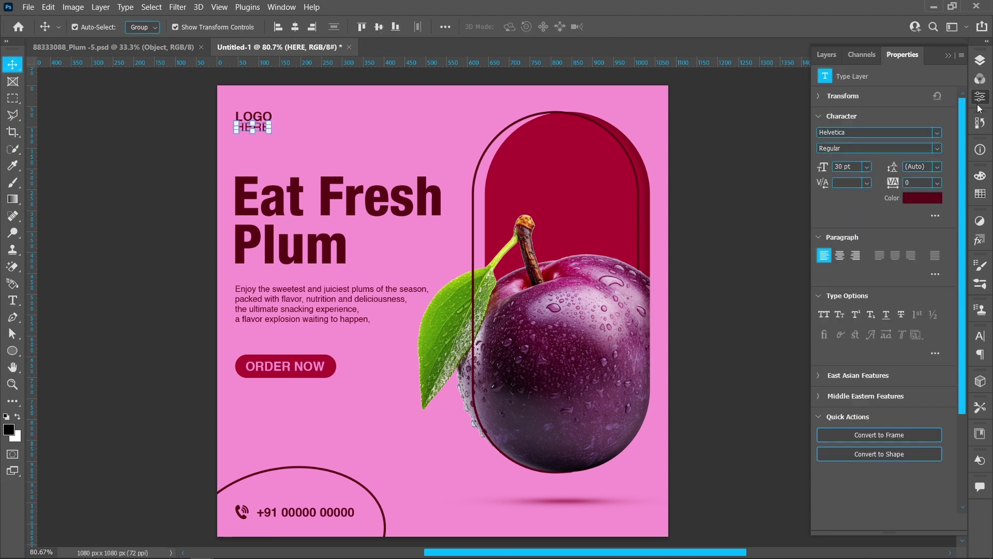
{"action": "left_click", "coordinate": [919, 181]}
{"action": "type", "text": "100"}
{"action": "key", "text": "Return"}
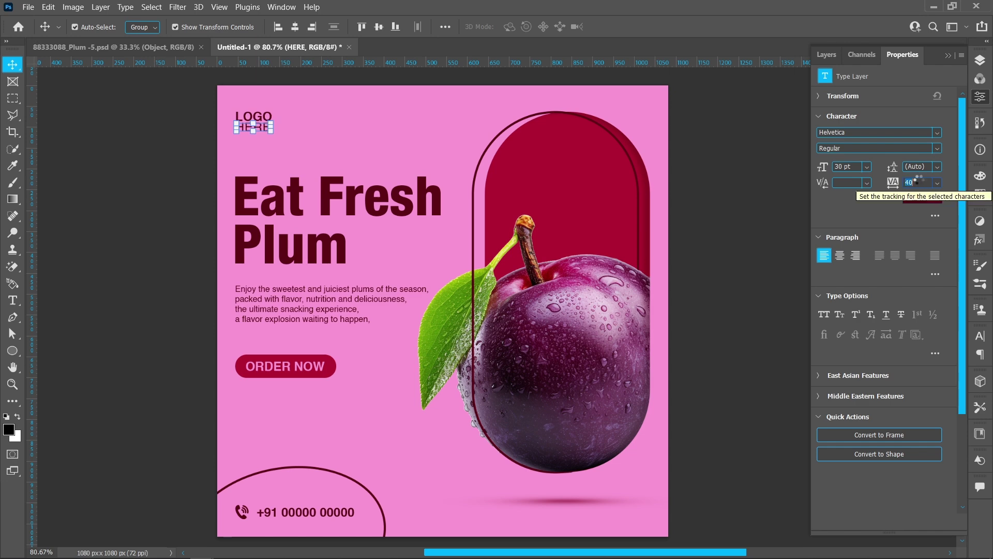
{"action": "type", "text": "100"}
{"action": "left_click", "coordinate": [855, 182]}
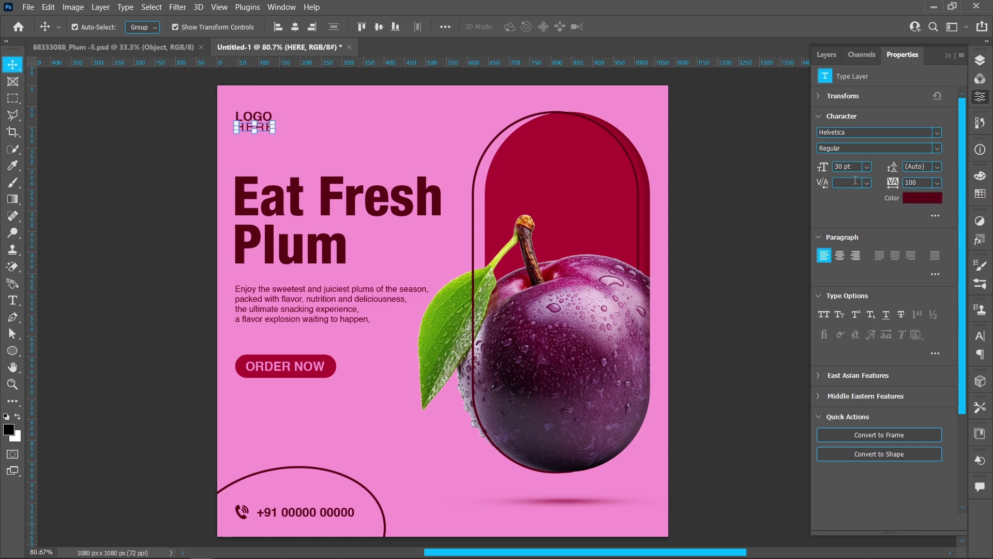
Colour HERE crimson sampled from the arch and tighten its tracking slightly.
{"action": "left_click", "coordinate": [912, 201]}
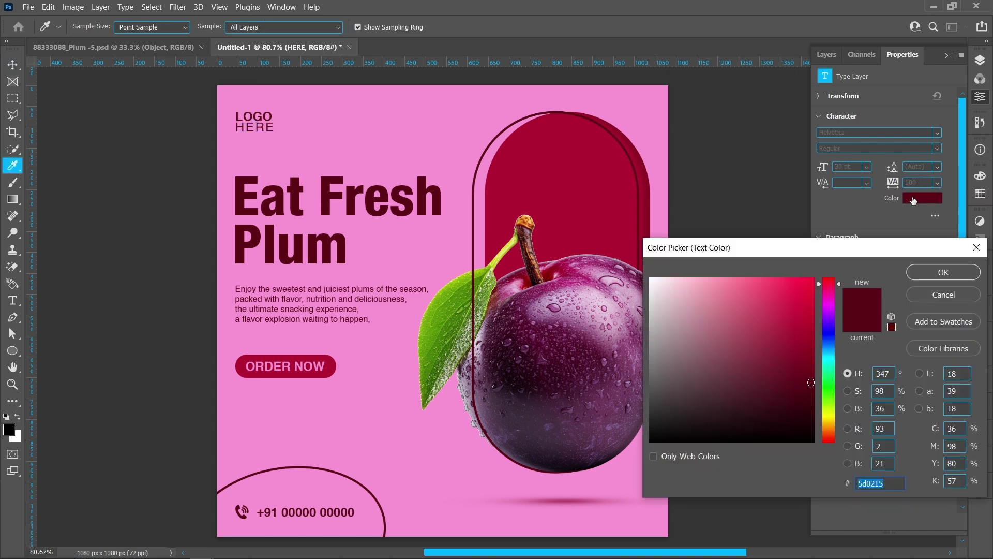
{"action": "left_click", "coordinate": [594, 197]}
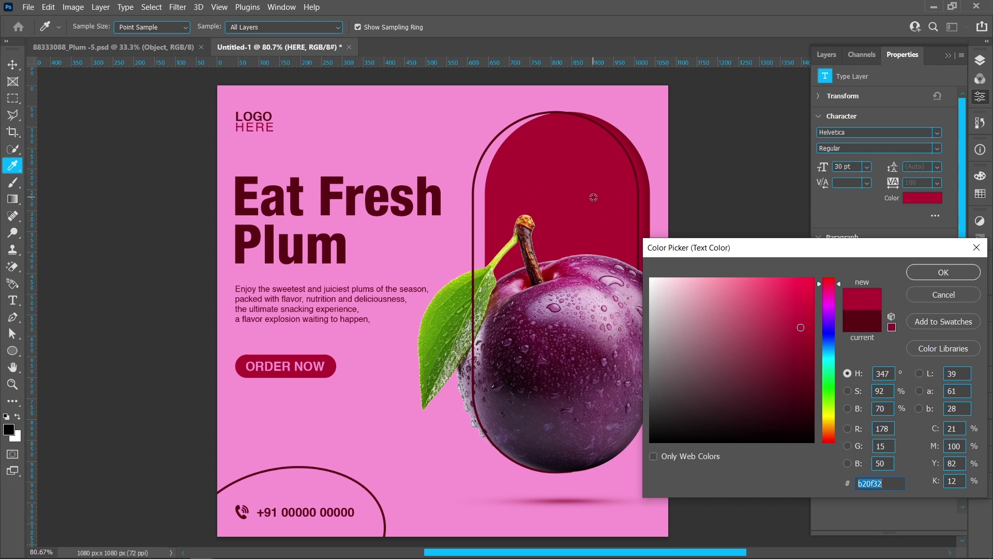
{"action": "left_click", "coordinate": [919, 272]}
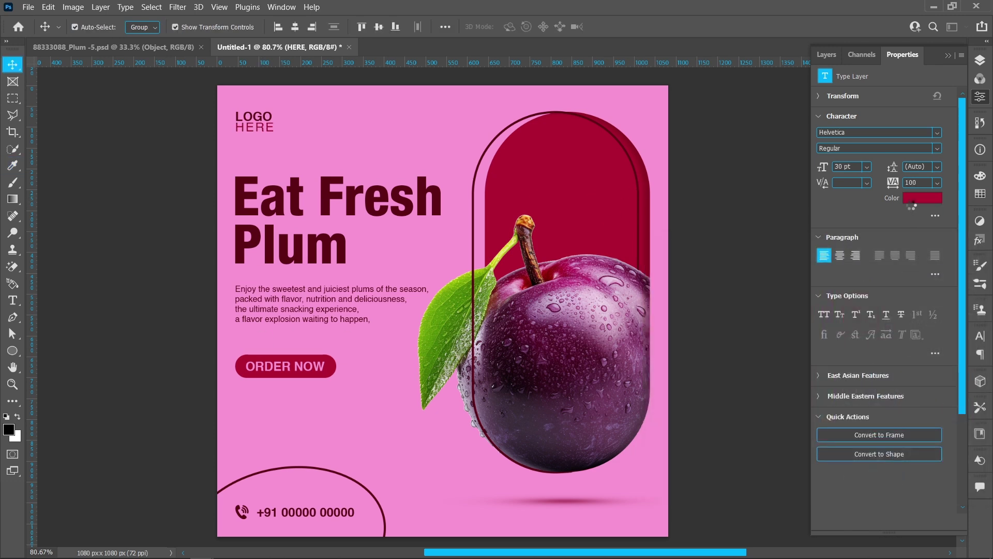
{"action": "left_click", "coordinate": [926, 182]}
{"action": "type", "text": "80"}
{"action": "key", "text": "Down"}
{"action": "key", "text": "Down"}
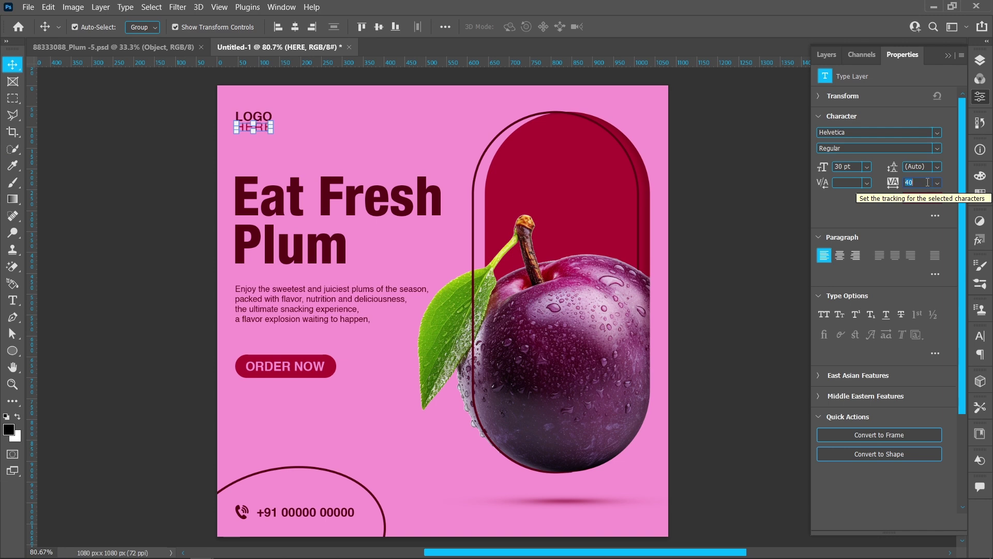
Move LOGO and HERE together slightly higher in the top-left corner.
{"action": "left_click", "coordinate": [751, 192]}
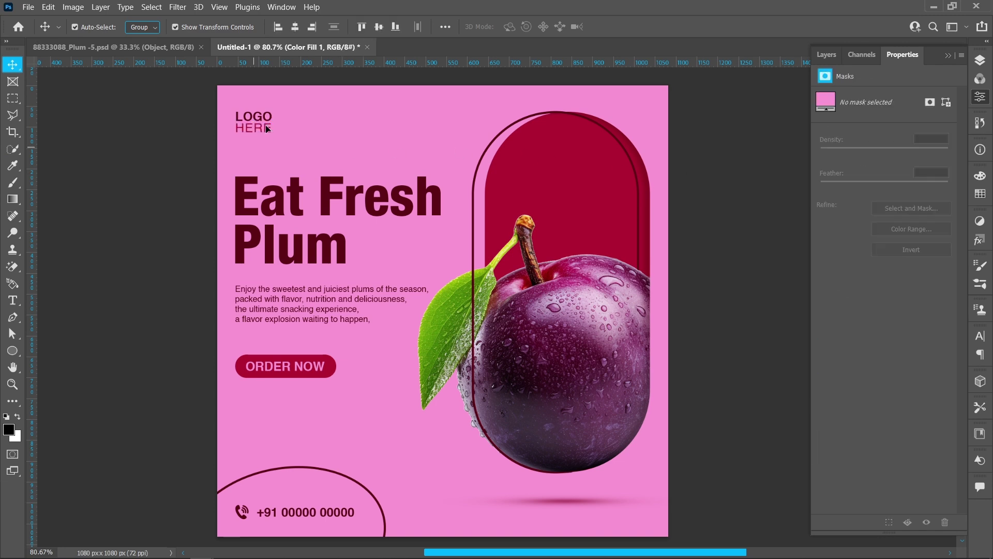
{"action": "left_click_drag", "start_coordinate": [183, 152], "coordinate": [307, 90]}
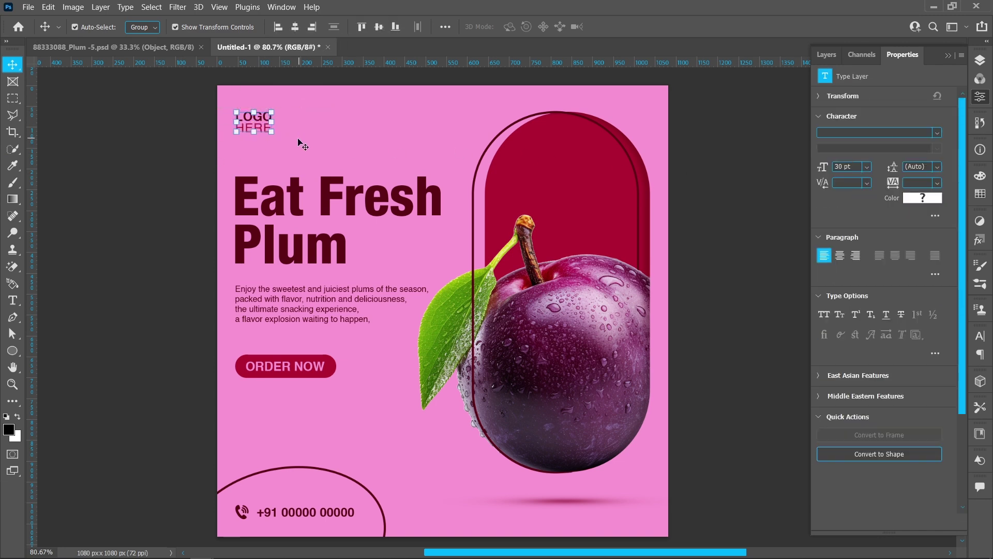
{"action": "left_click_drag", "start_coordinate": [263, 132], "coordinate": [262, 119]}
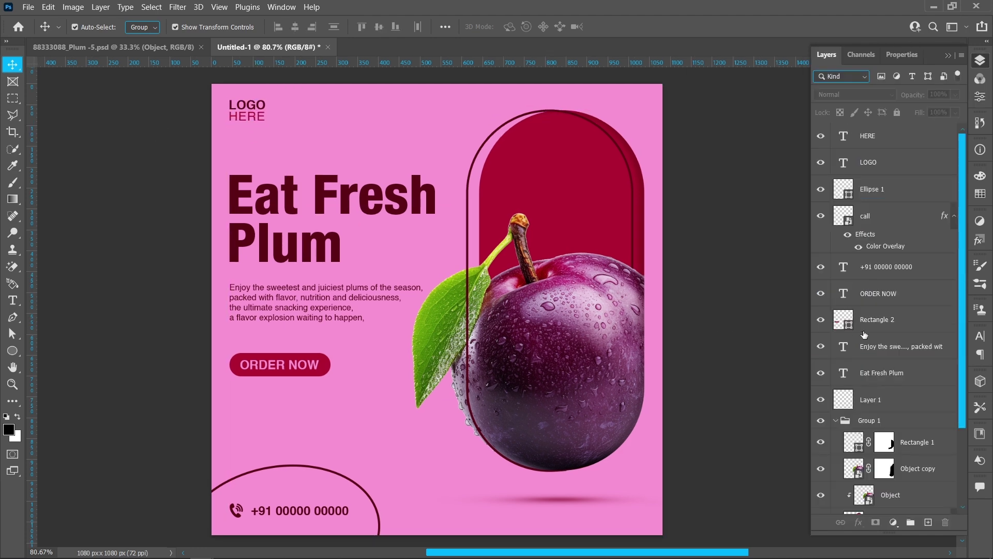
{"action": "scroll", "coordinate": [864, 334], "scroll_direction": "down", "scroll_amount": 3}
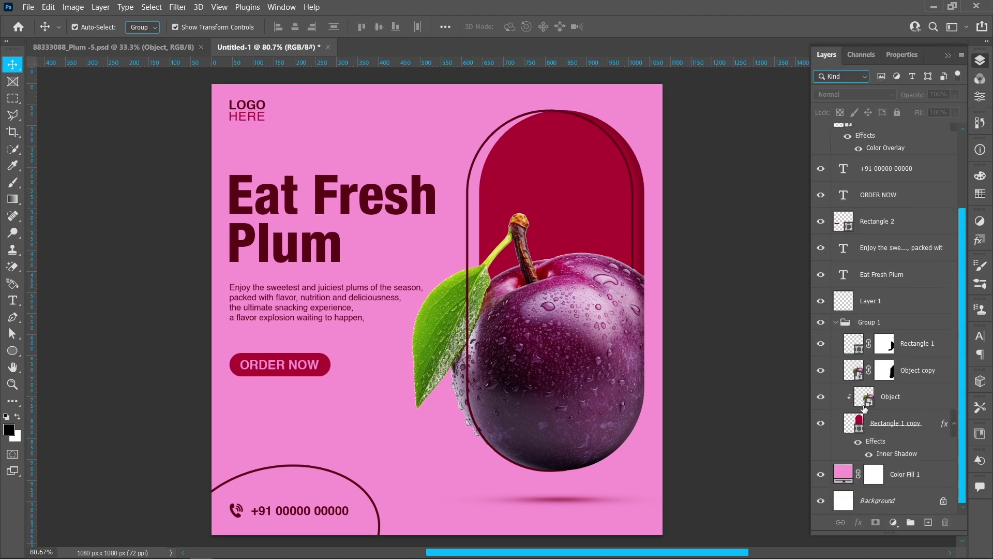
Fill the arch behind the plum with deeper magenta, then select the ORDER NOW button's fill.
{"action": "left_click", "coordinate": [868, 422]}
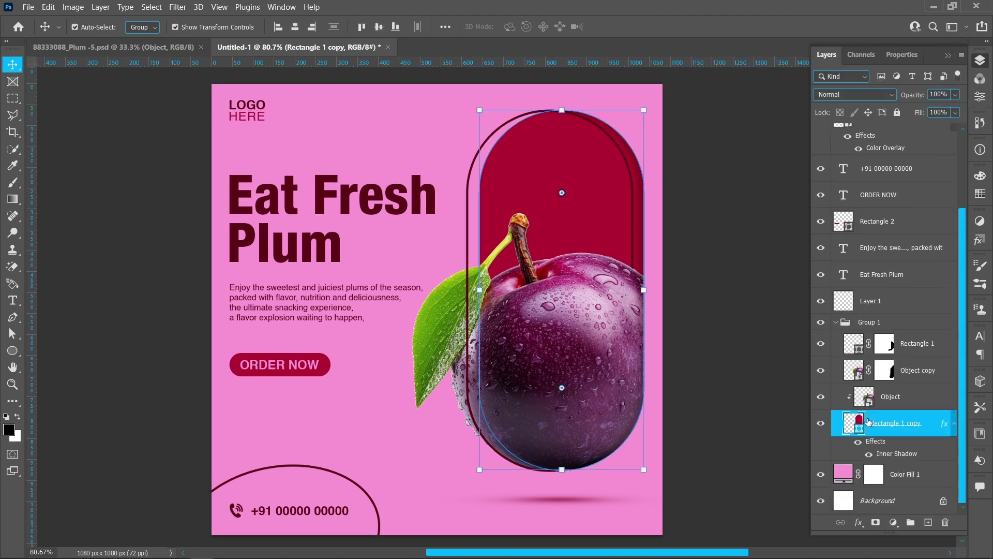
{"action": "left_click", "coordinate": [980, 94]}
{"action": "left_click", "coordinate": [859, 189]}
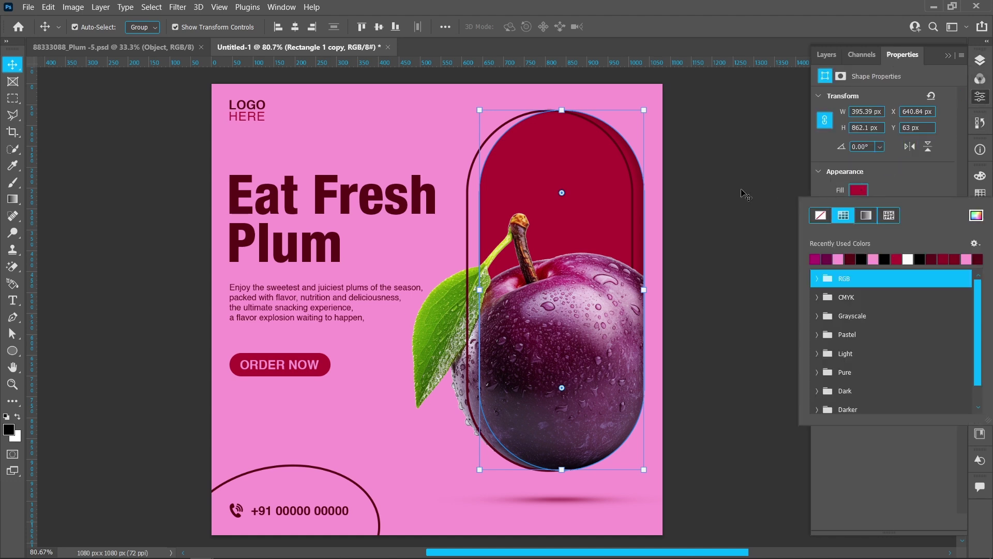
{"action": "left_click", "coordinate": [977, 215]}
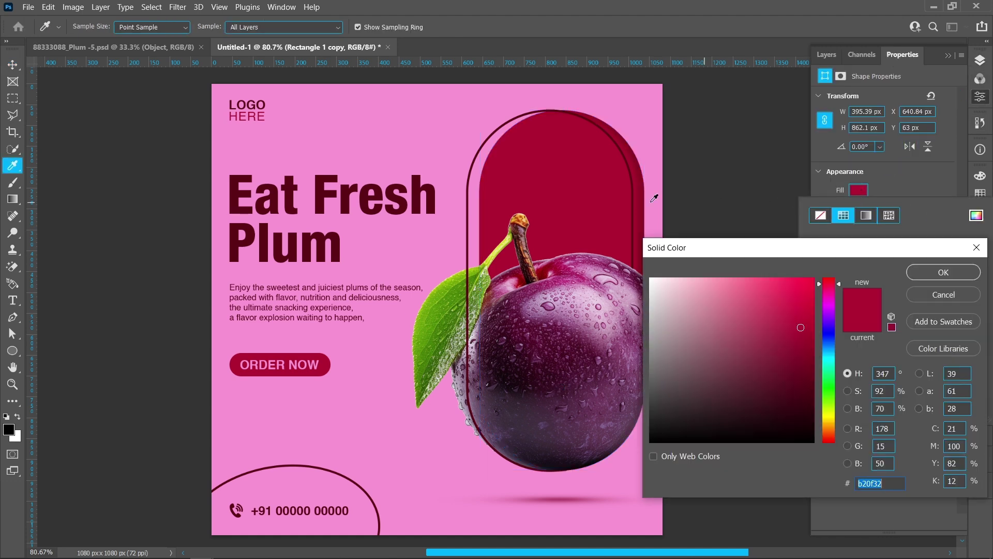
{"action": "left_click", "coordinate": [443, 163]}
{"action": "mouse_move", "coordinate": [797, 330]}
{"action": "left_mouse_down"}
{"action": "mouse_move", "coordinate": [815, 340]}
{"action": "mouse_move", "coordinate": [808, 327]}
{"action": "left_mouse_up"}
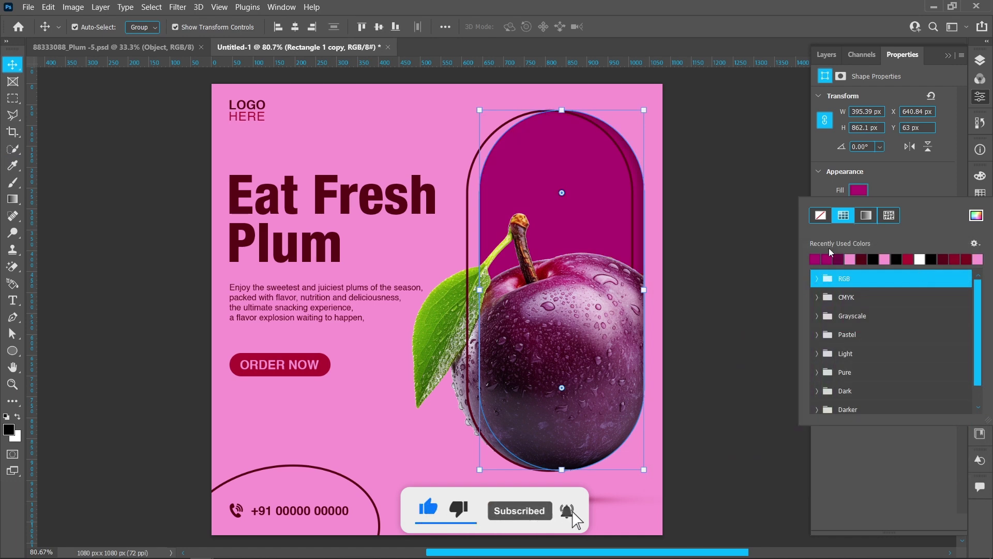
{"action": "left_click", "coordinate": [894, 185]}
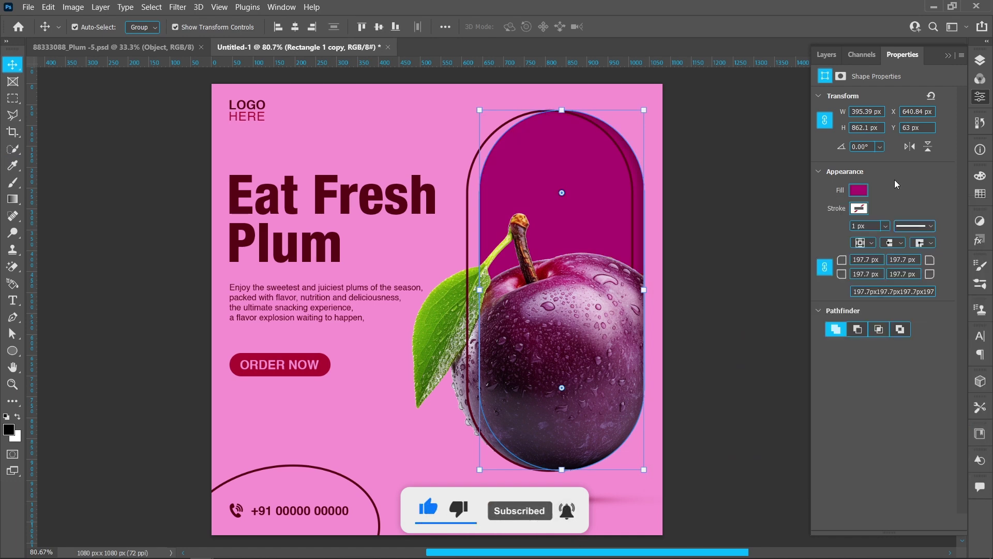
{"action": "left_click", "coordinate": [327, 370]}
{"action": "left_click", "coordinate": [858, 192]}
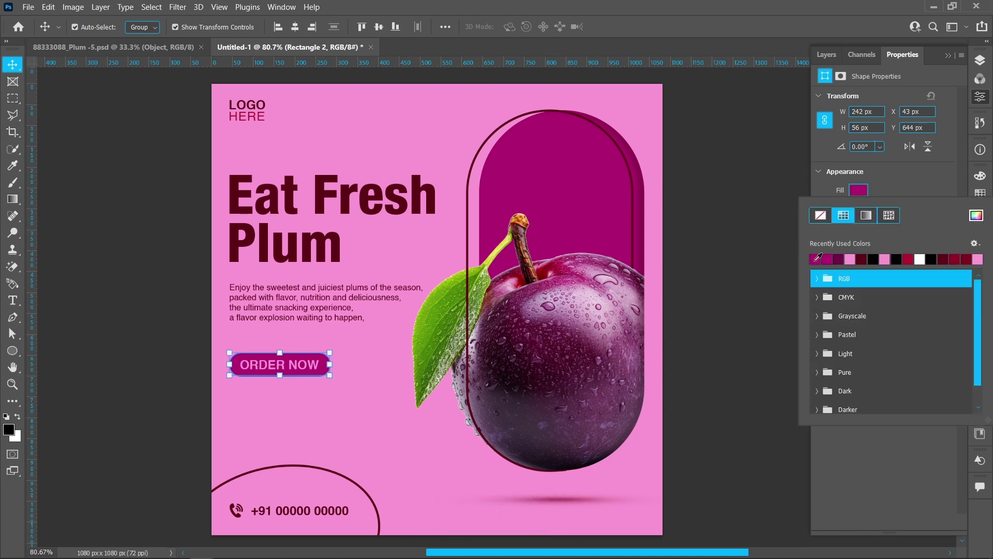
Recolour the HERE text to the same deeper magenta.
{"action": "left_click", "coordinate": [264, 123]}
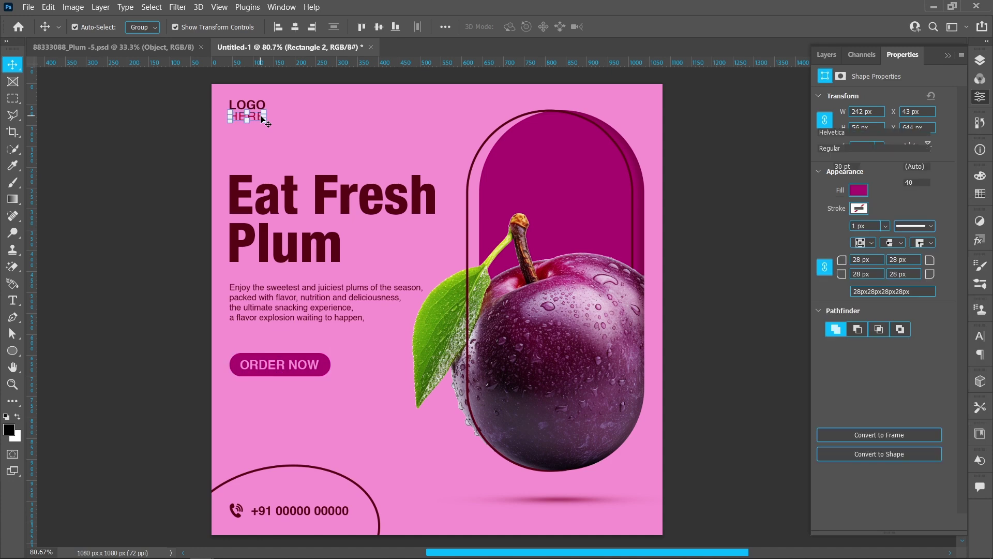
{"action": "left_click", "coordinate": [912, 199]}
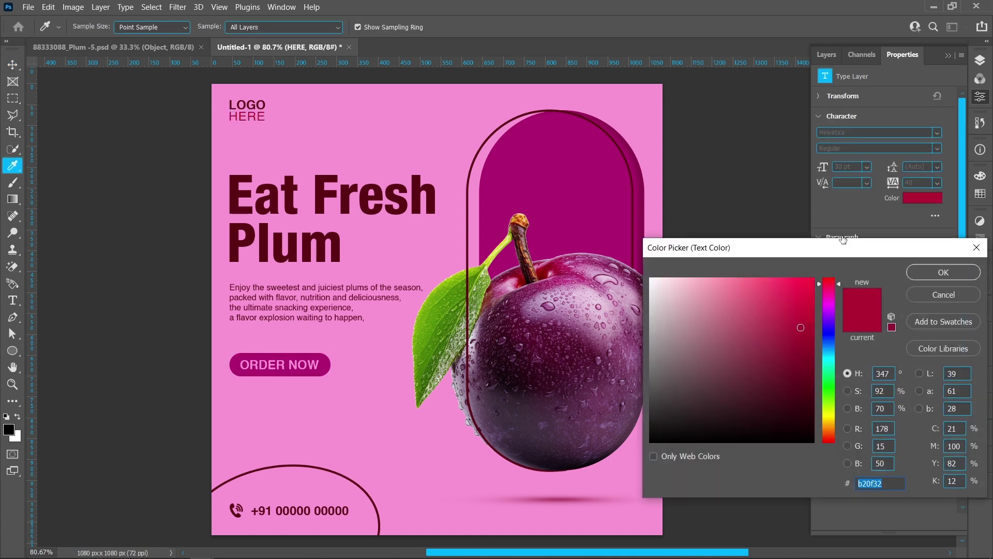
{"action": "left_click", "coordinate": [924, 275]}
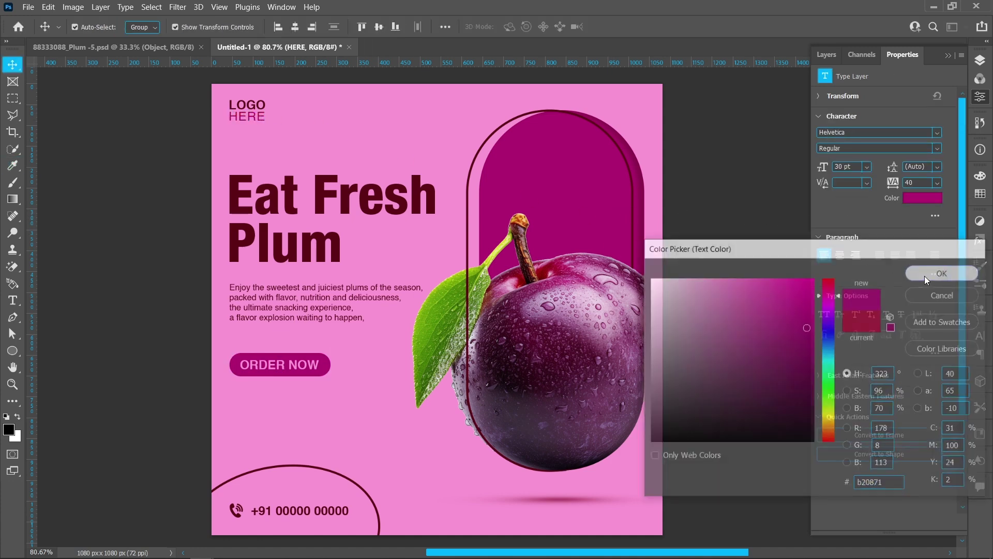